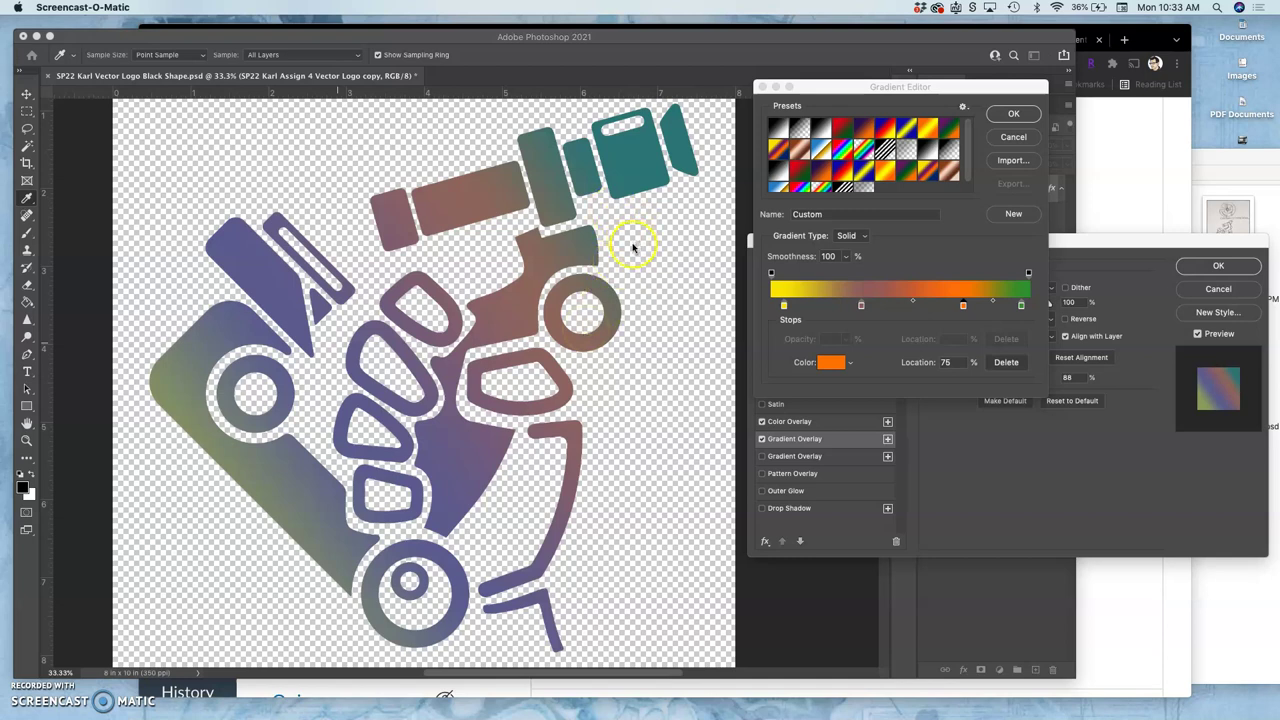
# Step: Refine the gradient's middle colour stop and confirm the edited gradient
pyautogui.click(571, 300)
pyautogui.click(1013, 114)
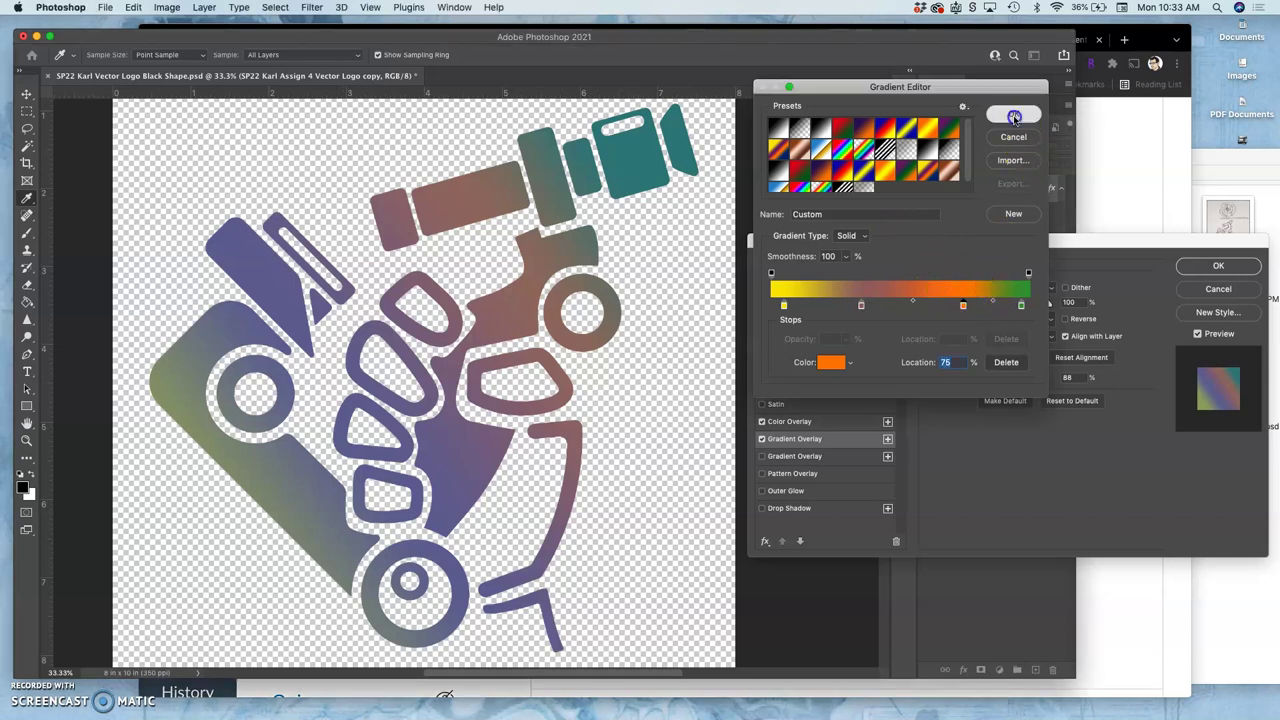
# Step: Apply the layer style, then toggle the logo's effects off and back on to compare
pyautogui.click(1215, 279)
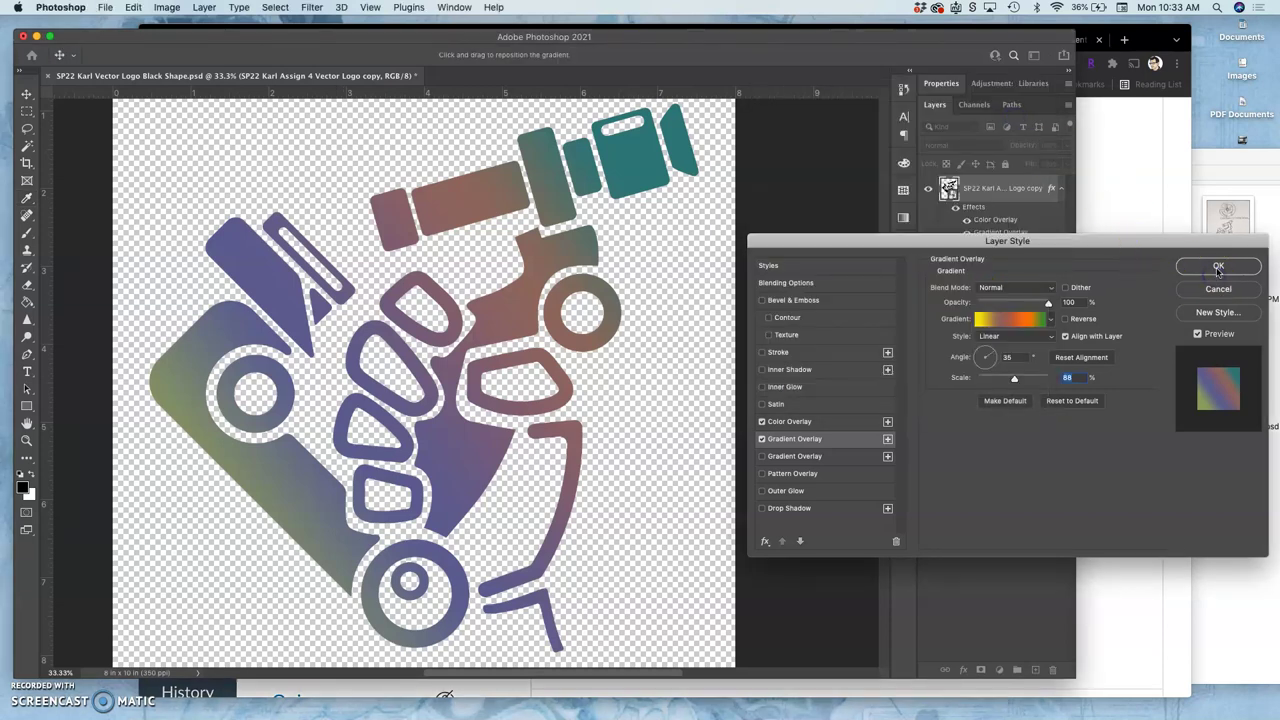
pyautogui.click(954, 207)
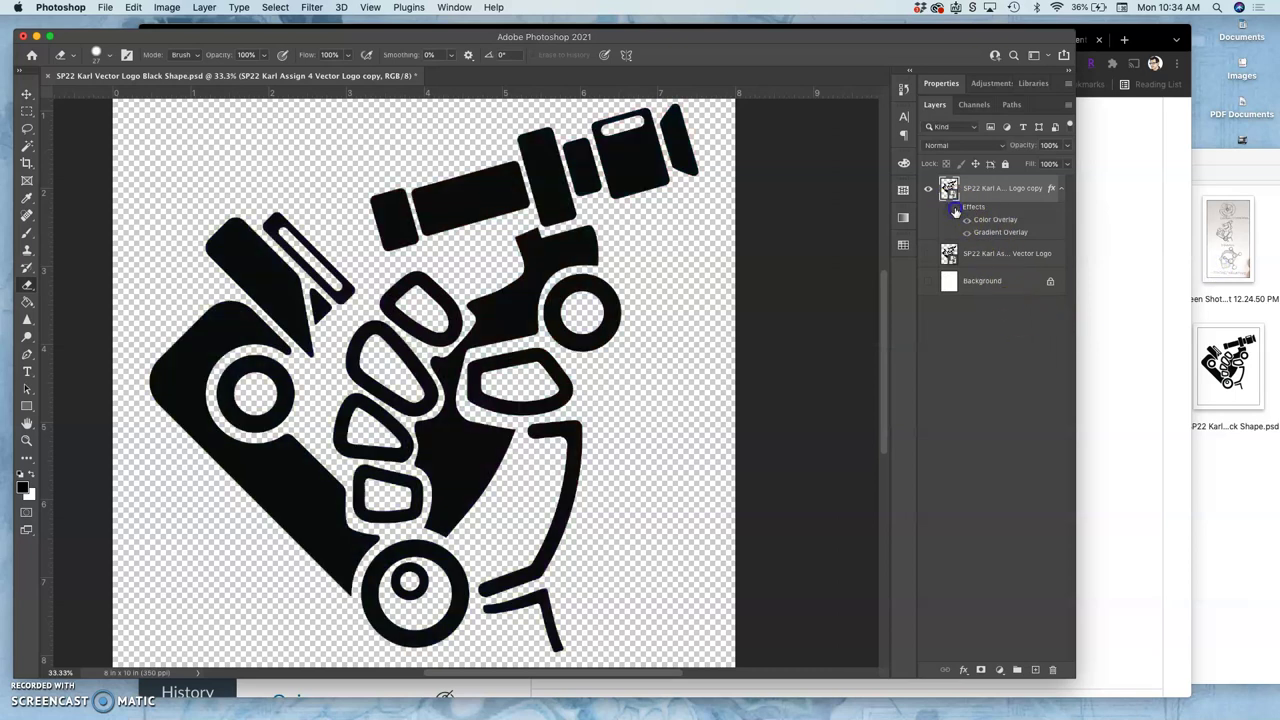
pyautogui.click(954, 208)
# Step: Reopen the logo's layer style and switch off Gradient Overlay and Color Overlay
pyautogui.doubleClick(979, 210)
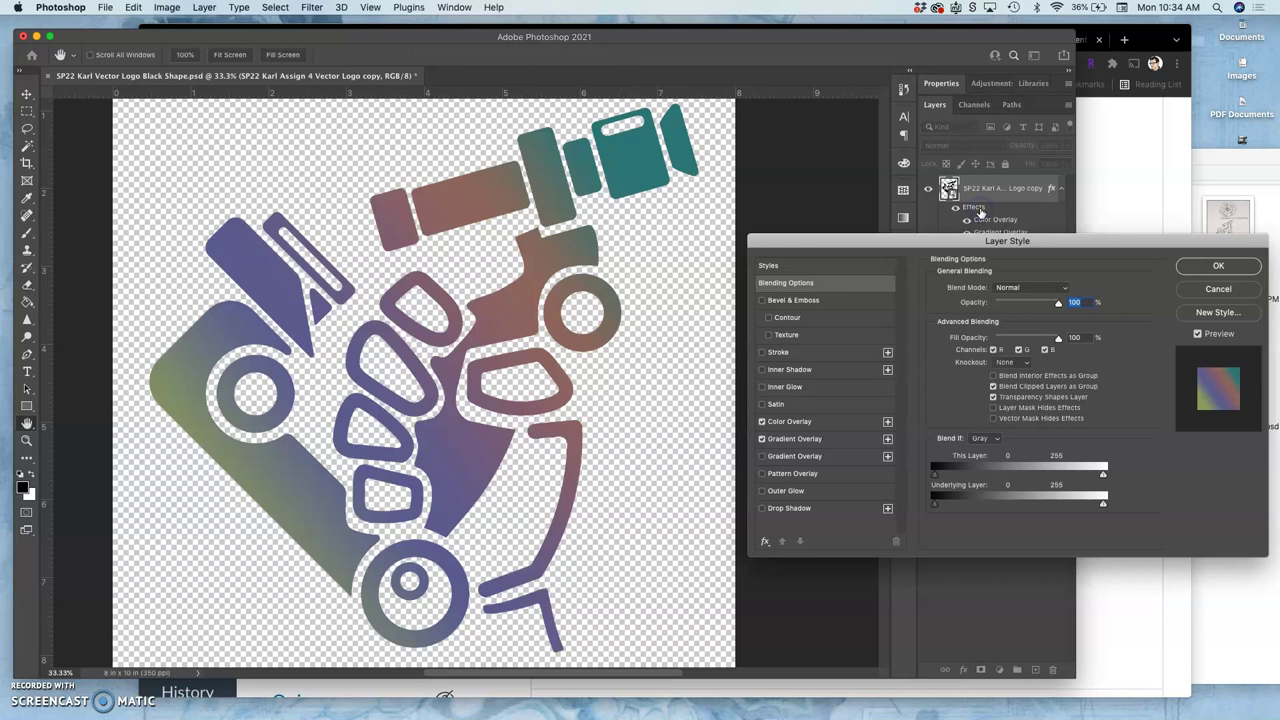
pyautogui.click(762, 441)
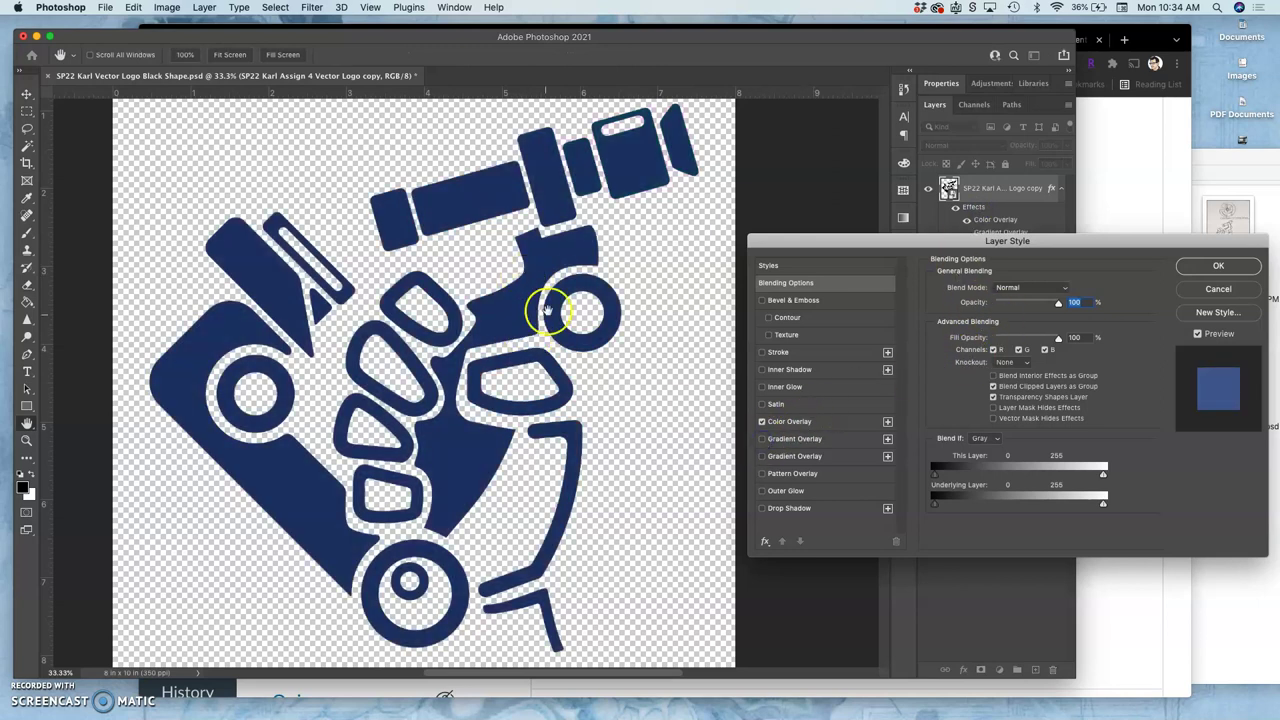
pyautogui.click(800, 421)
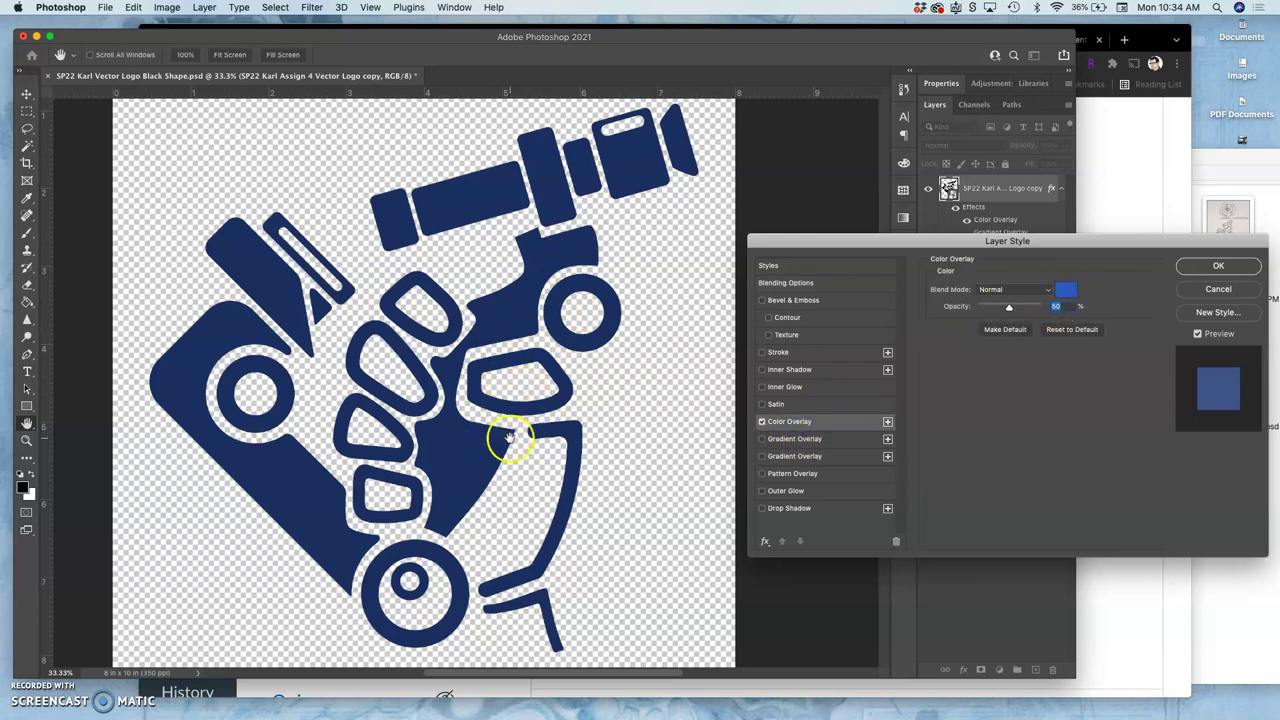
pyautogui.click(761, 422)
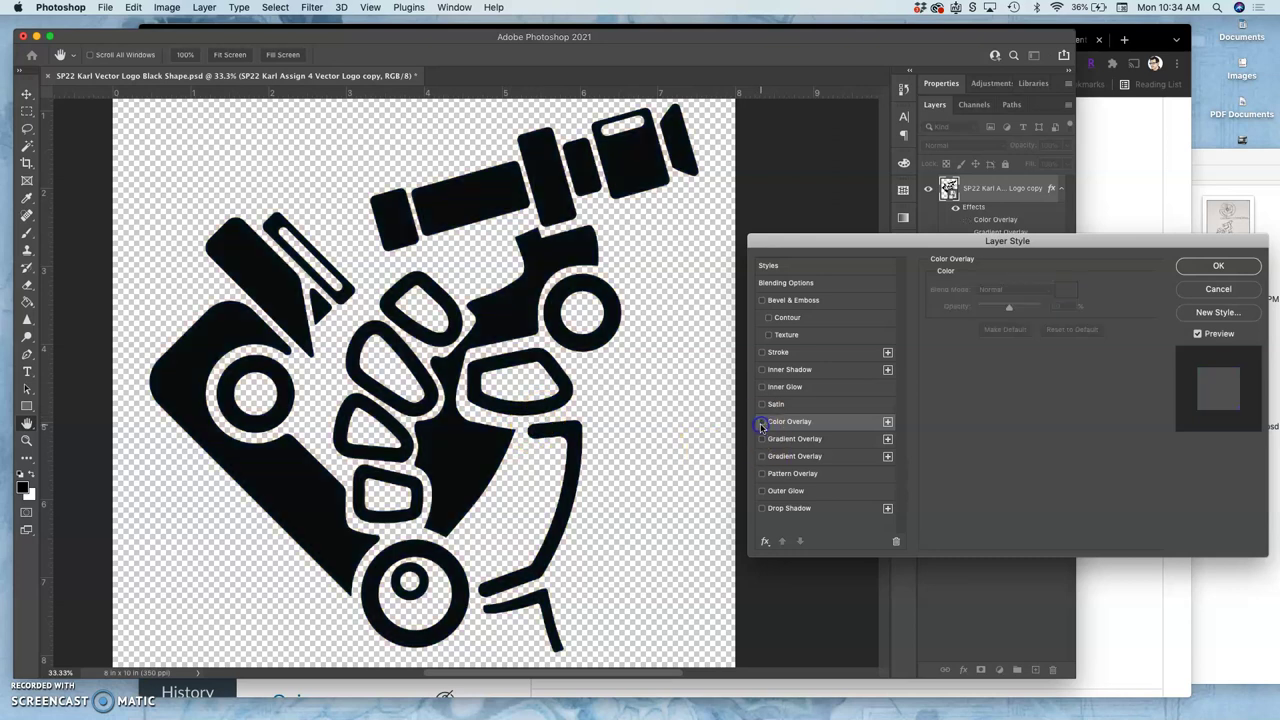
# Step: Re-enable Gradient Overlay and move the orange gradient stop further right
pyautogui.click(776, 440)
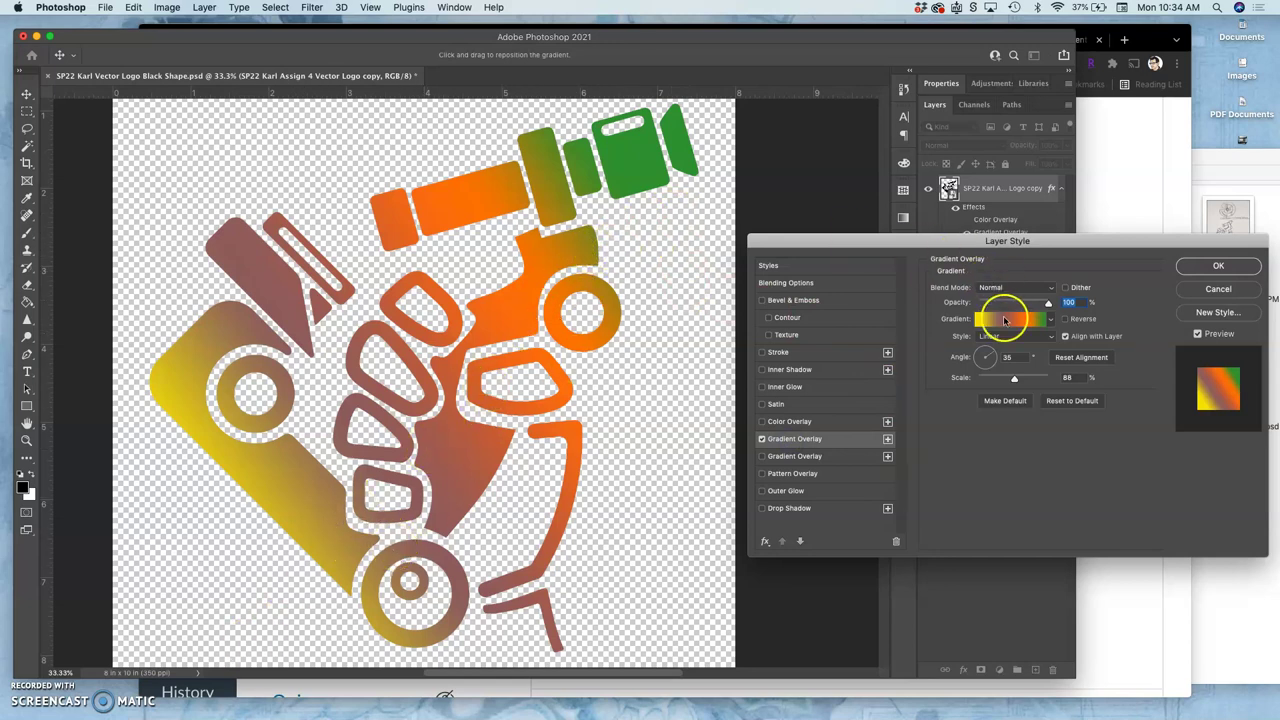
pyautogui.click(1006, 320)
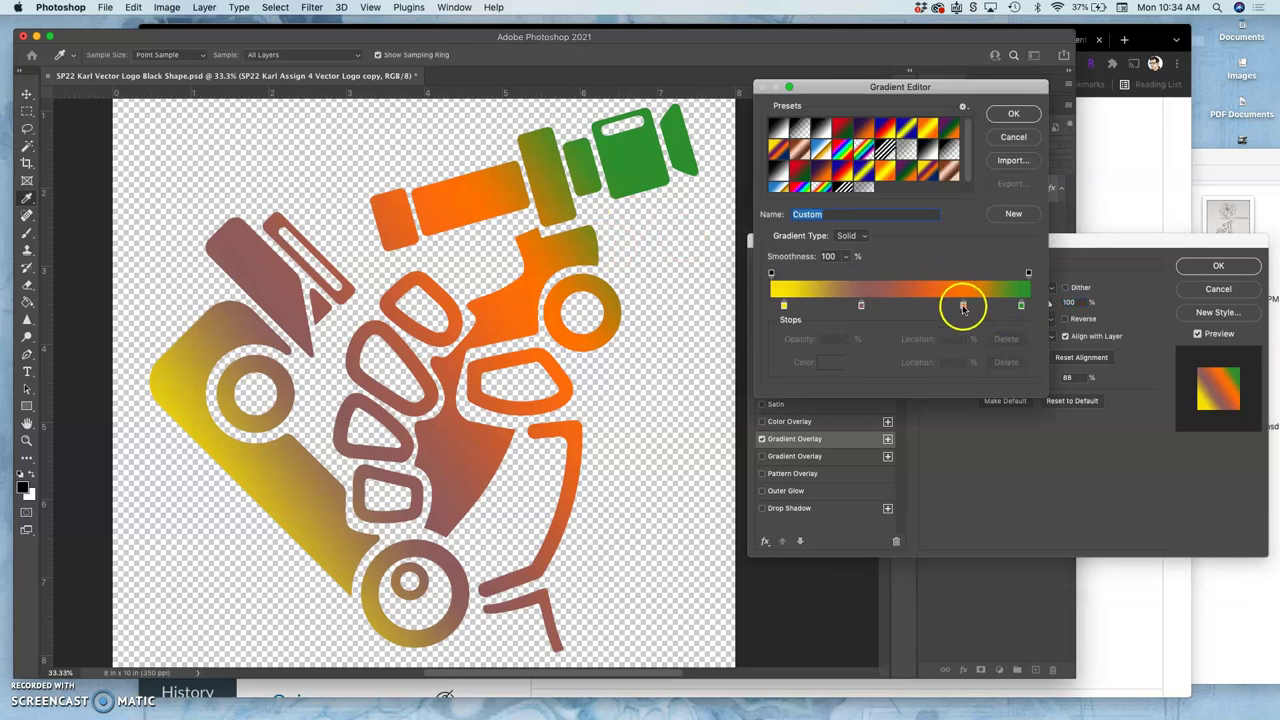
pyautogui.moveTo(962, 305); pyautogui.dragTo(923, 309)
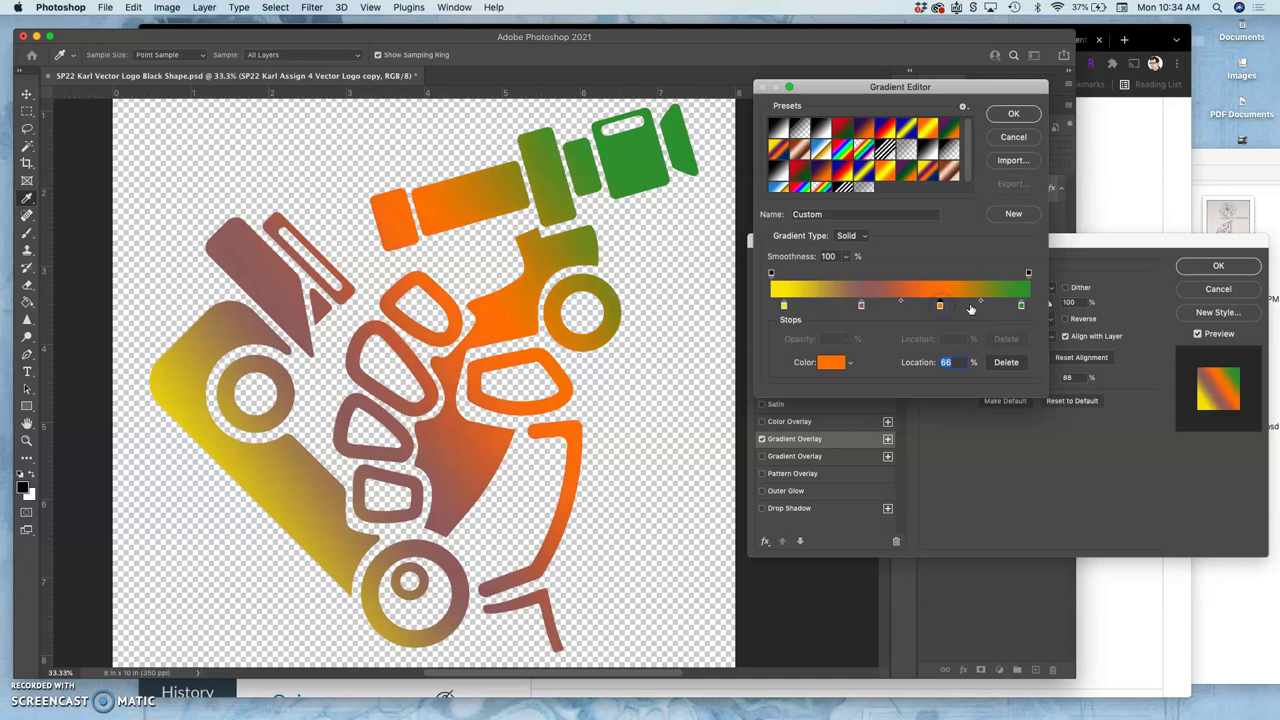
pyautogui.moveTo(971, 307); pyautogui.dragTo(988, 307)
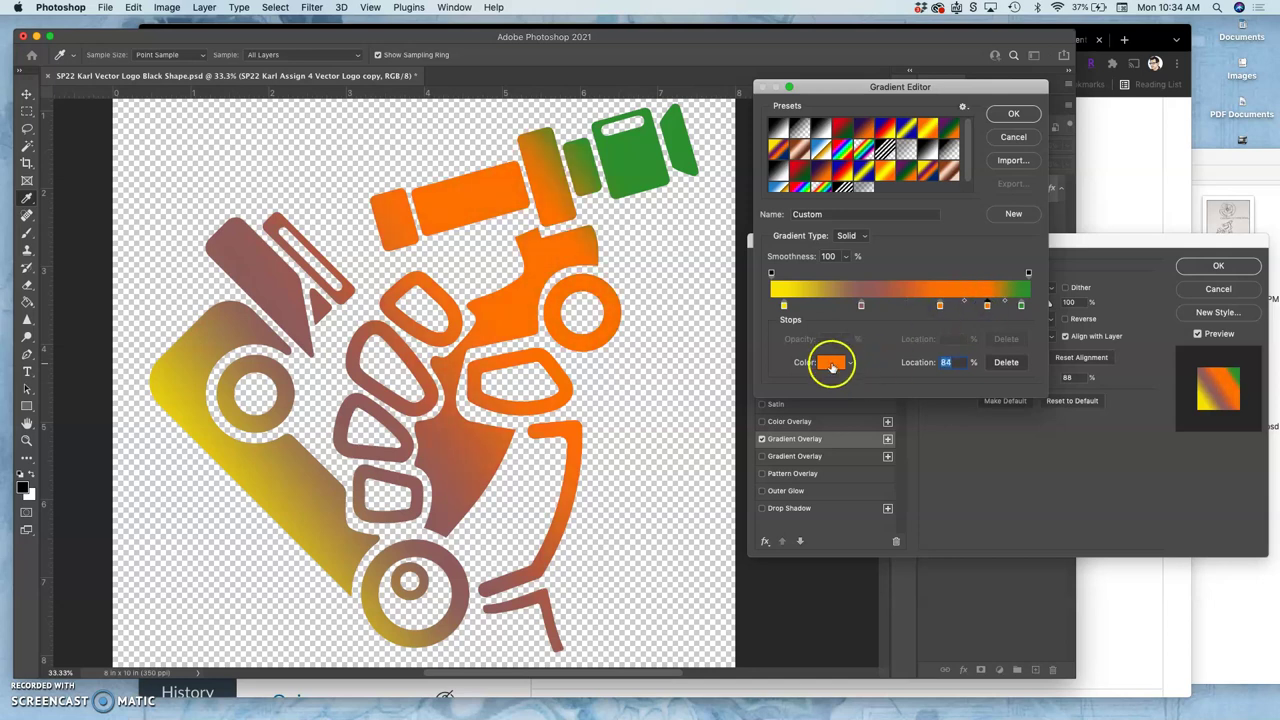
# Step: Set the gradient's end stop colour to muted green #669966
pyautogui.click(830, 362)
pyautogui.click(690, 201)
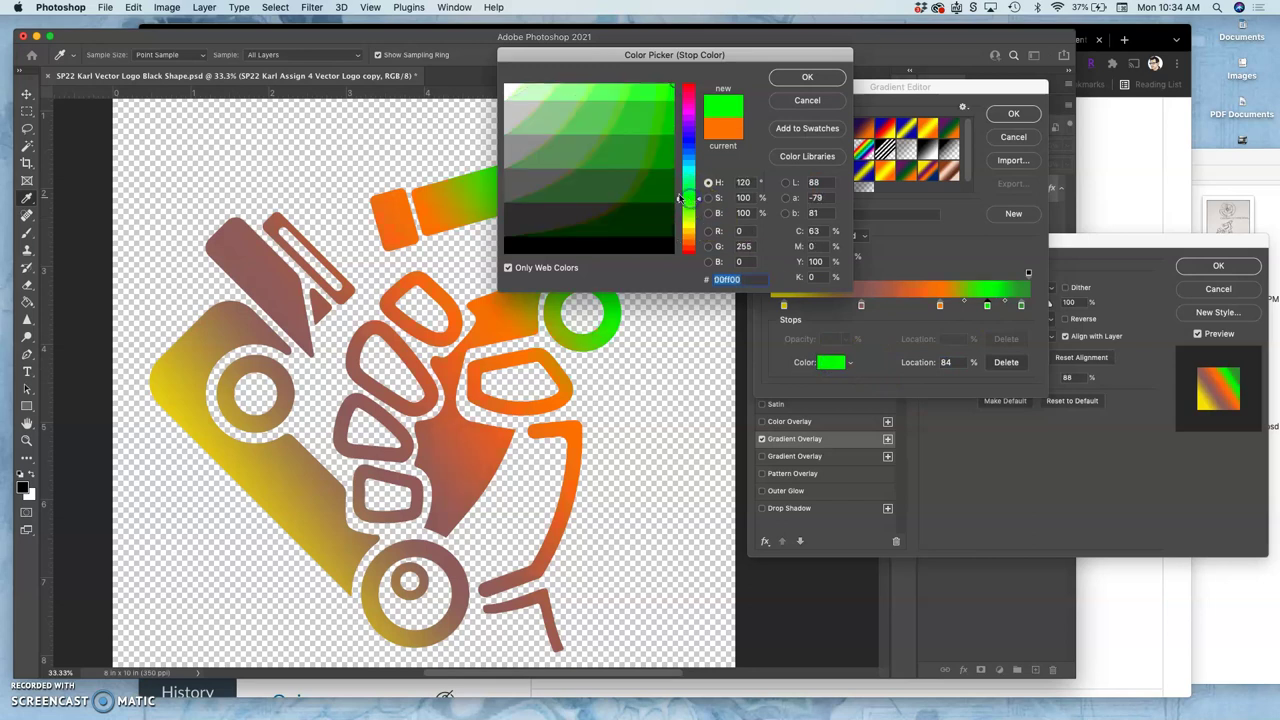
pyautogui.click(582, 153)
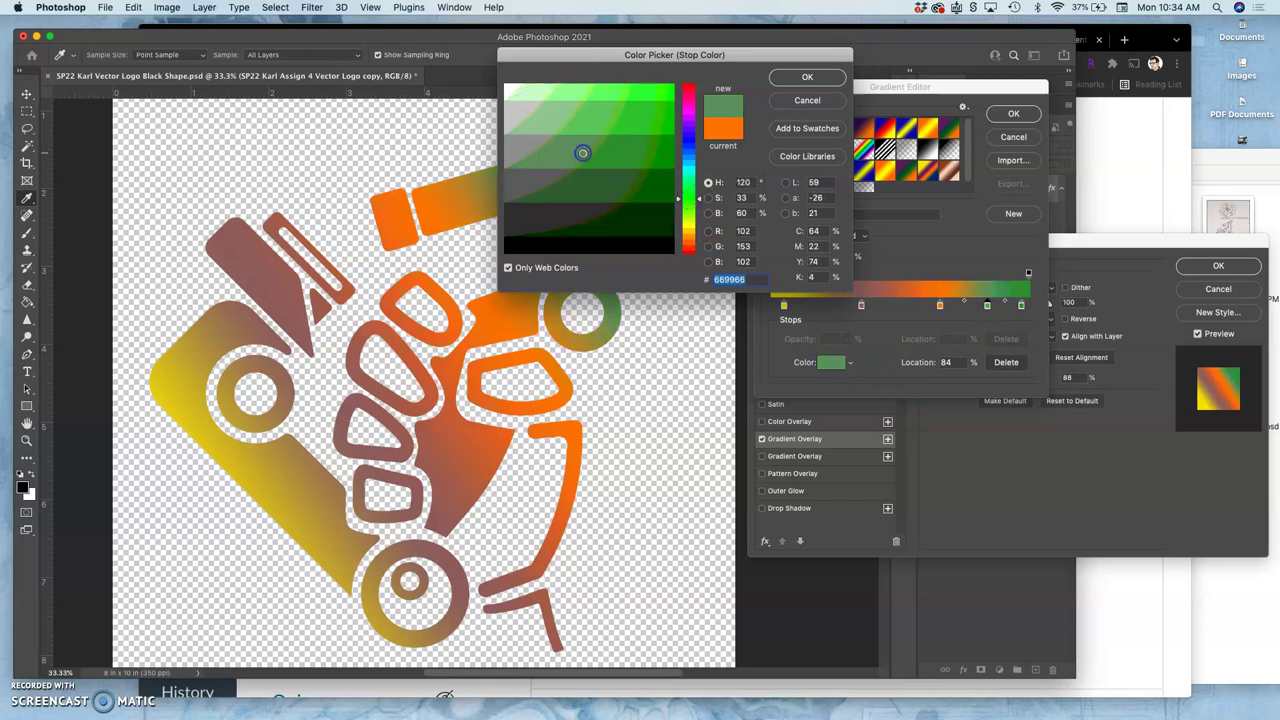
pyautogui.click(807, 77)
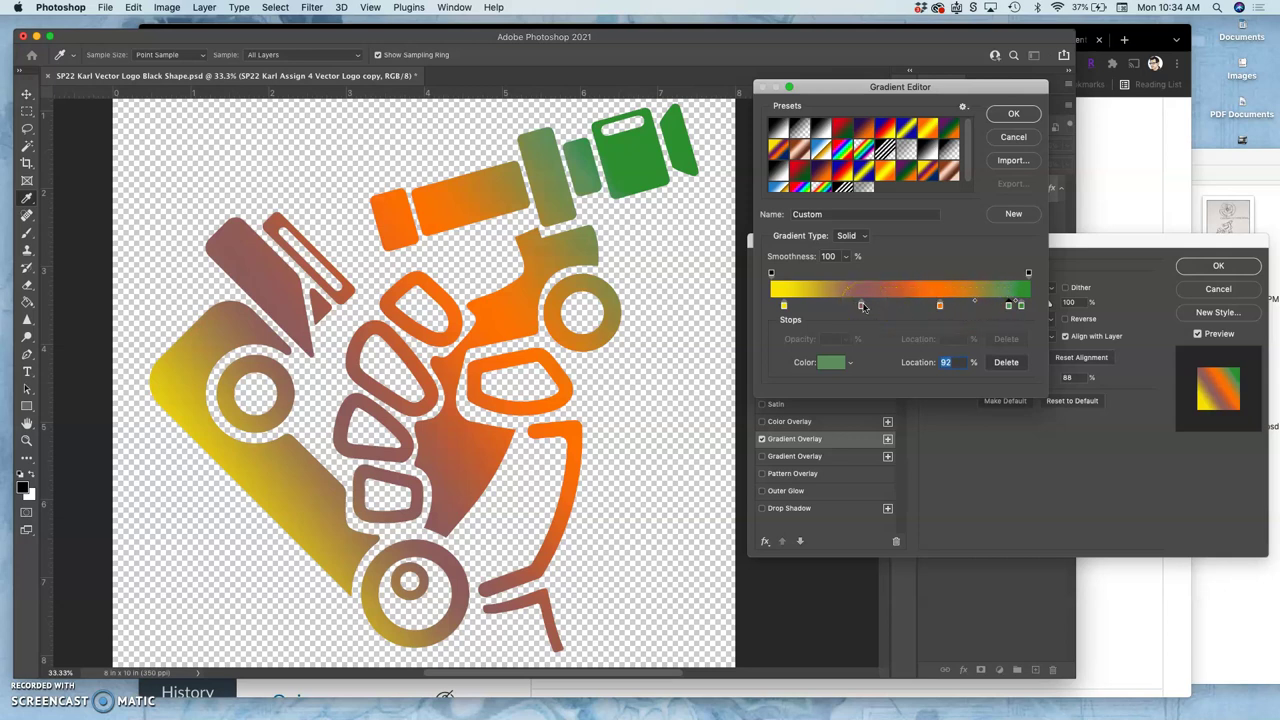
# Step: Confirm the gradient, keep both overlays on, and lower Color Overlay opacity to 60%
pyautogui.click(1013, 114)
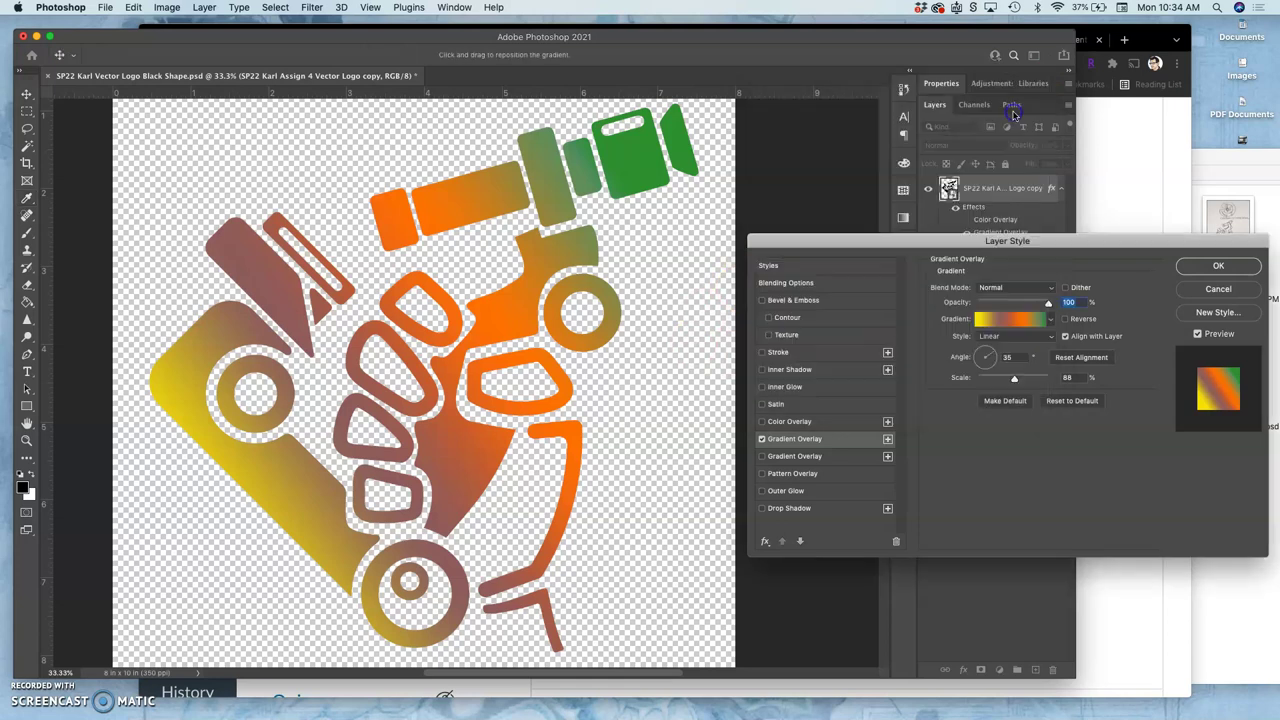
pyautogui.click(762, 439)
pyautogui.click(762, 422)
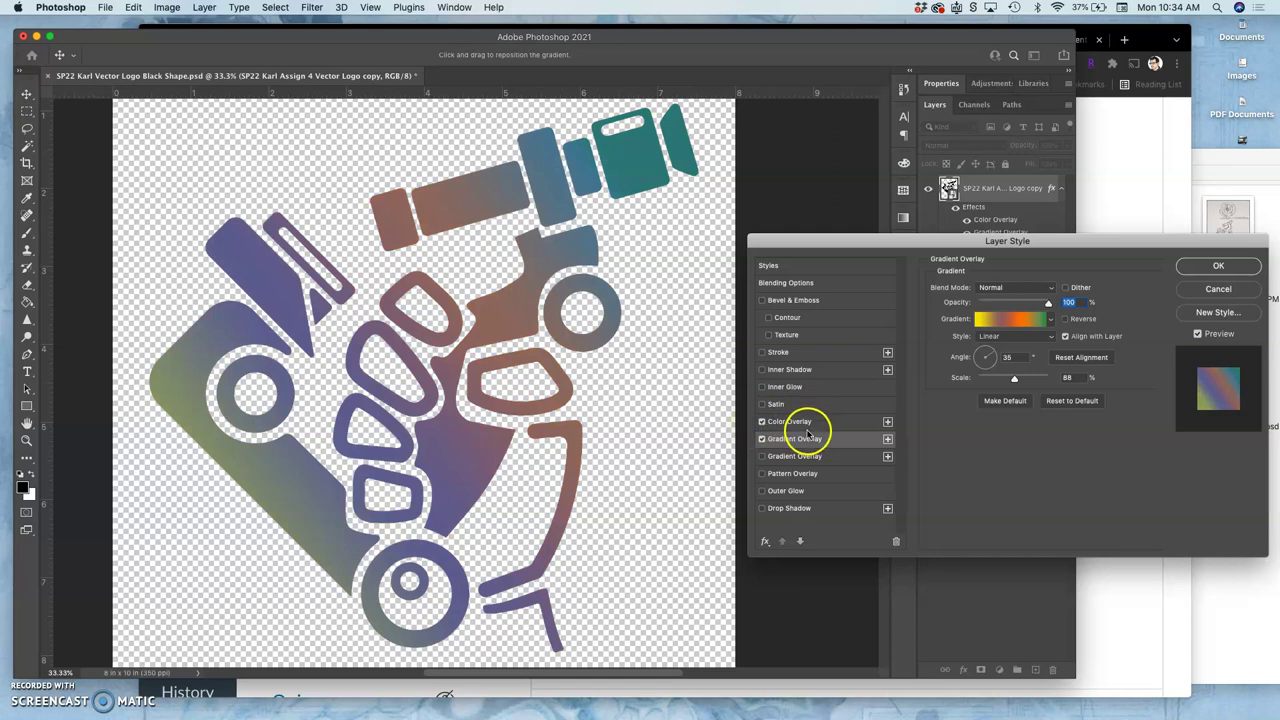
pyautogui.click(806, 422)
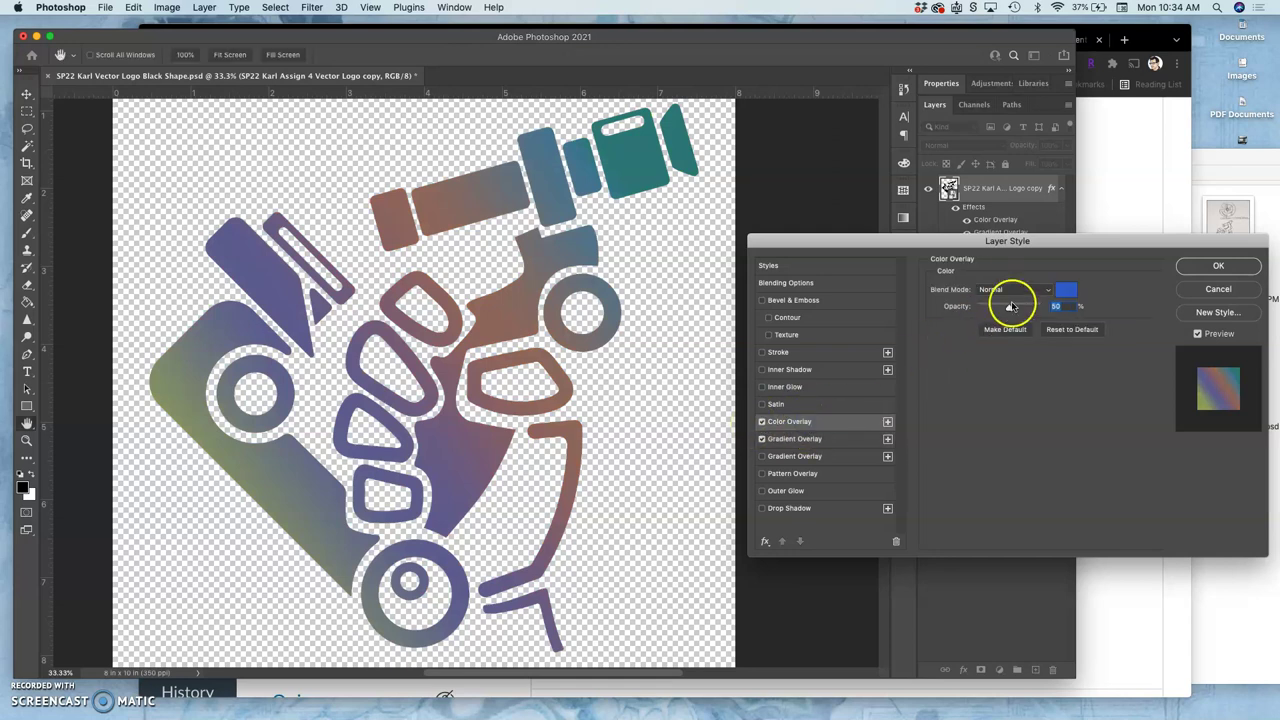
pyautogui.moveTo(1009, 307)
pyautogui.mouseDown()
pyautogui.moveTo(994, 310)
pyautogui.moveTo(1014, 309)
pyautogui.mouseUp()
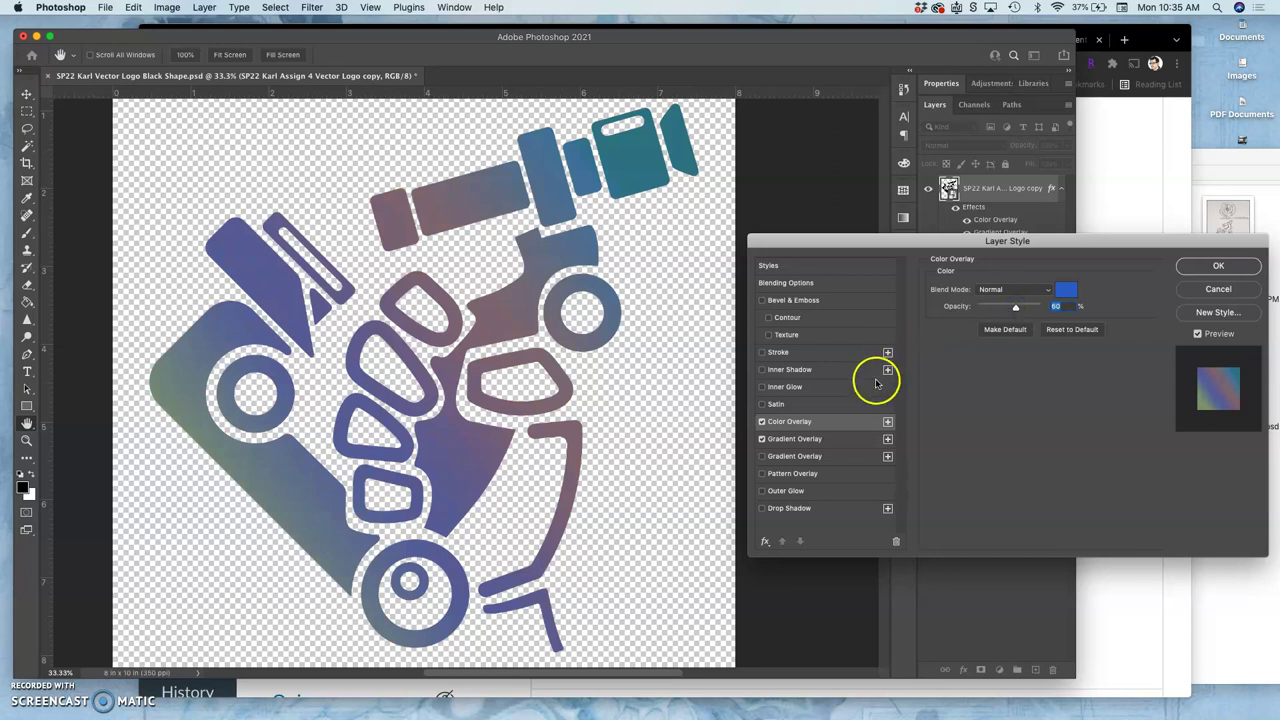
# Step: Turn on the Multiply Satin effect and raise its opacity to 100%
pyautogui.click(762, 405)
pyautogui.press('super+equal')
pyautogui.press('super+equal')
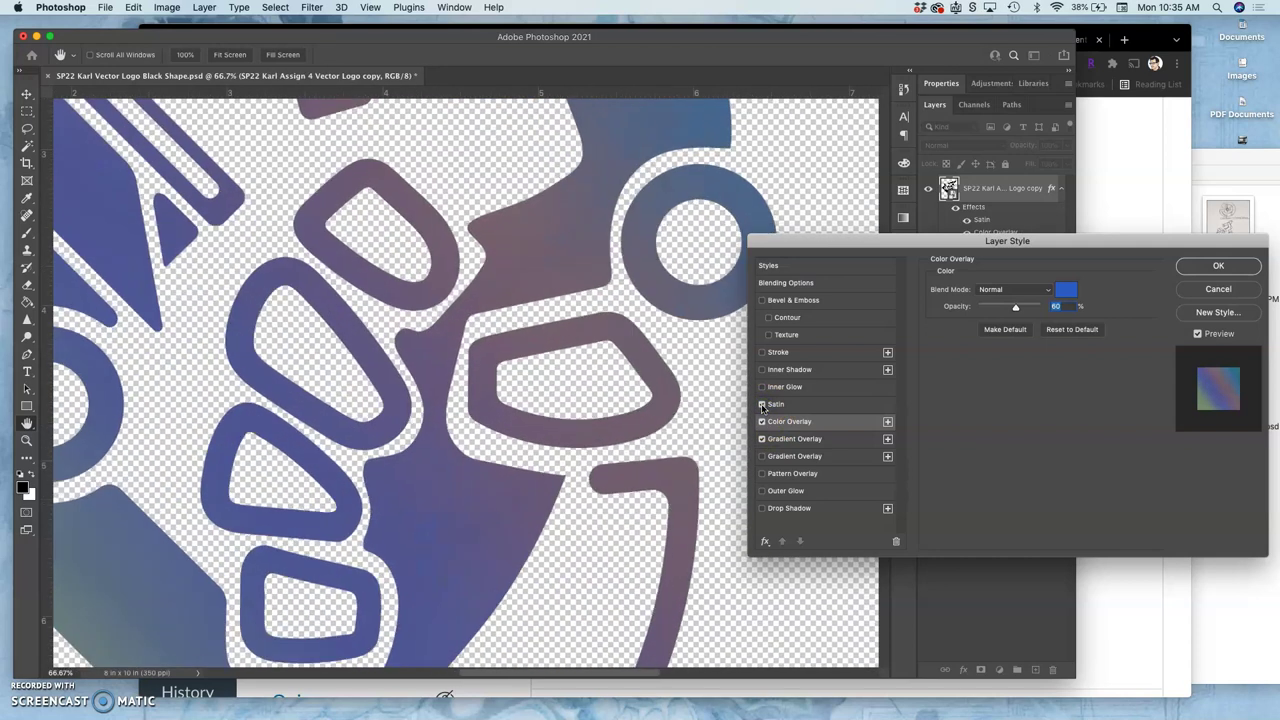
pyautogui.press('super+equal')
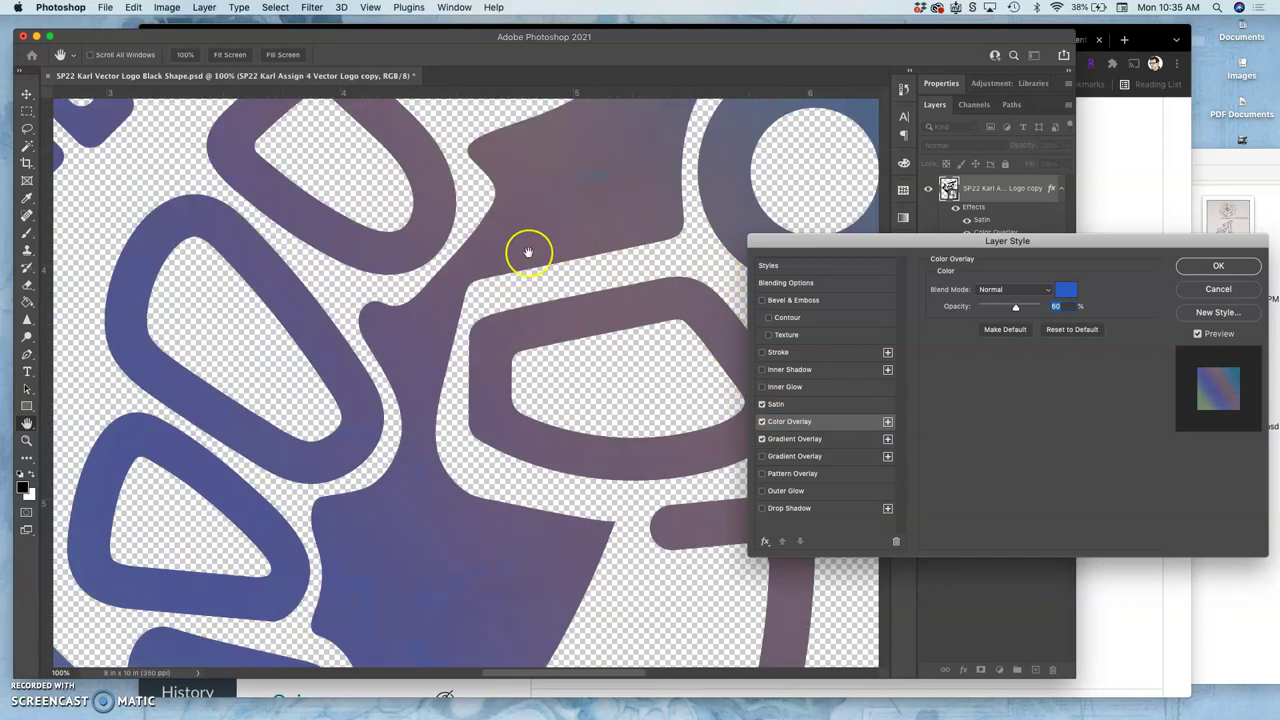
pyautogui.scroll(5, 528, 252)
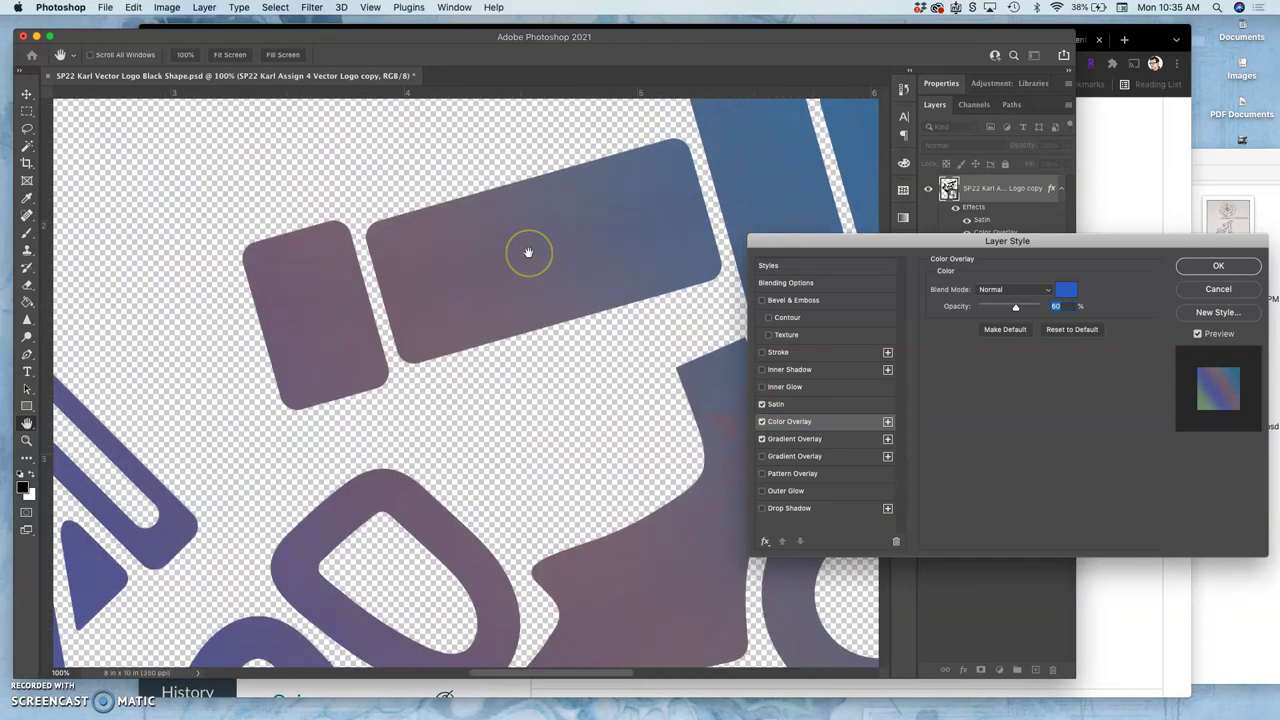
pyautogui.click(776, 405)
pyautogui.click(763, 405)
pyautogui.click(763, 405)
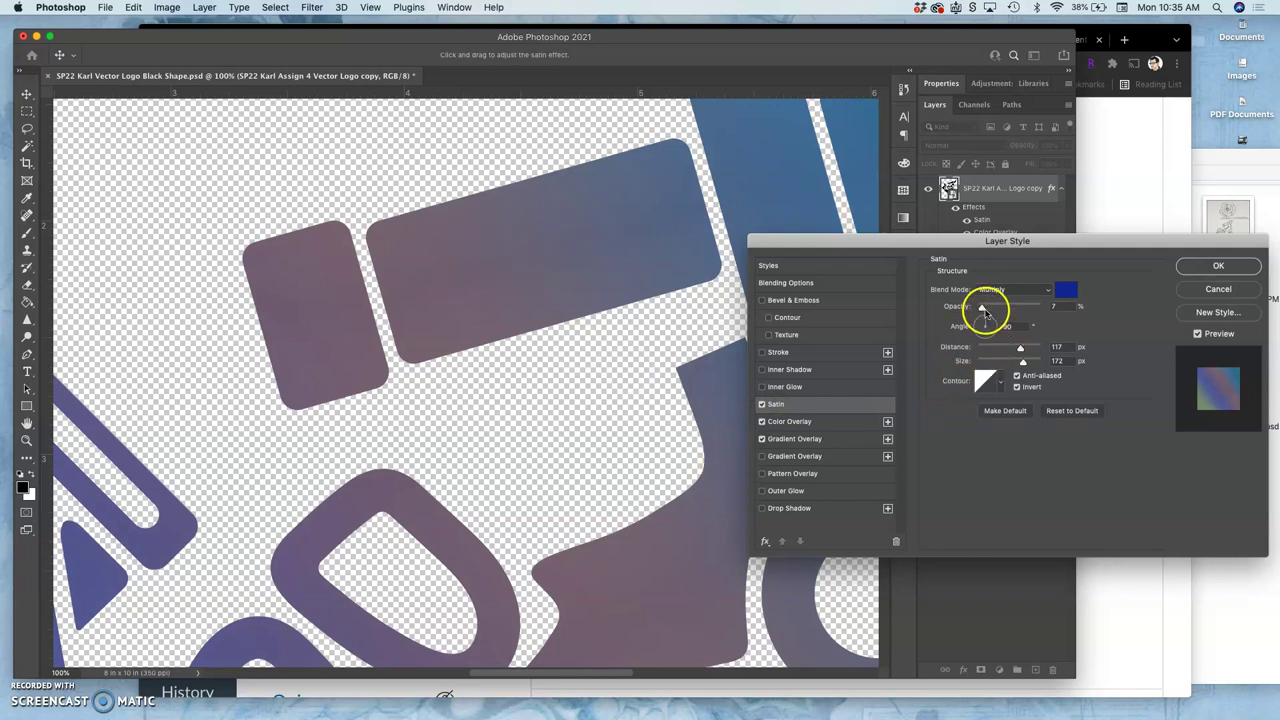
pyautogui.moveTo(984, 311); pyautogui.dragTo(1041, 307)
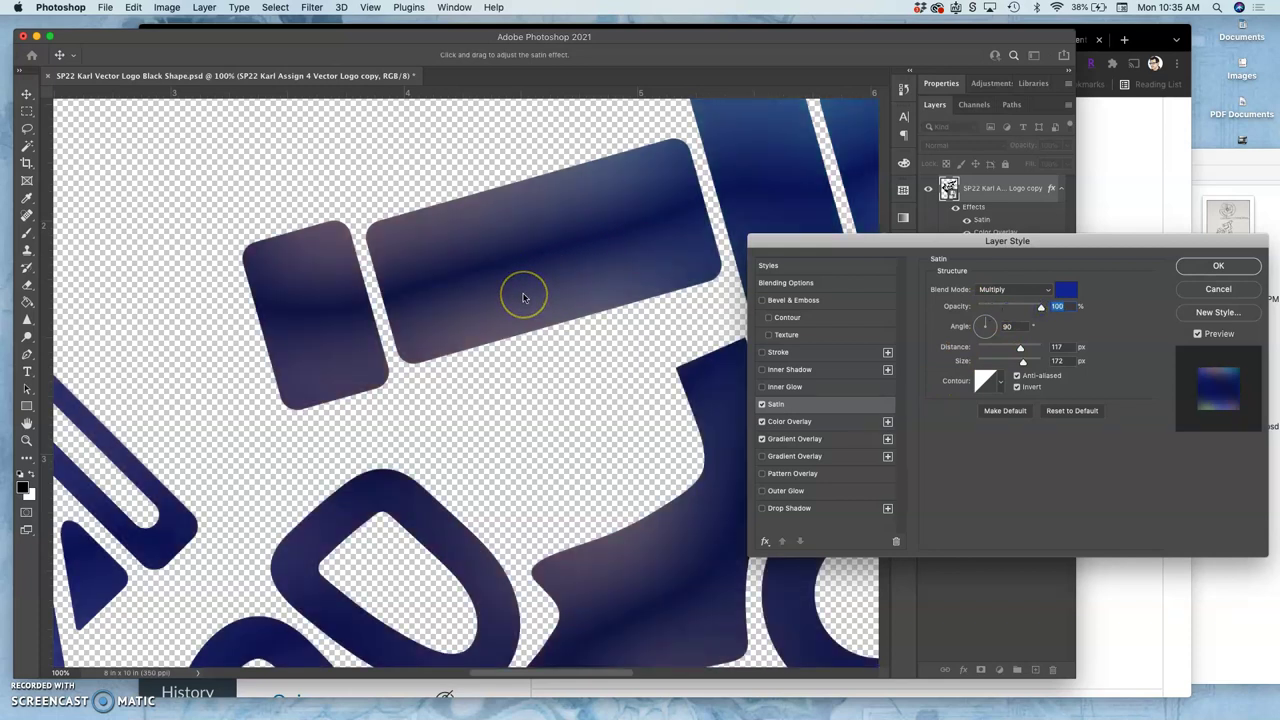
pyautogui.scroll(-5, 522, 297)
pyautogui.scroll(-4, 410, 410)
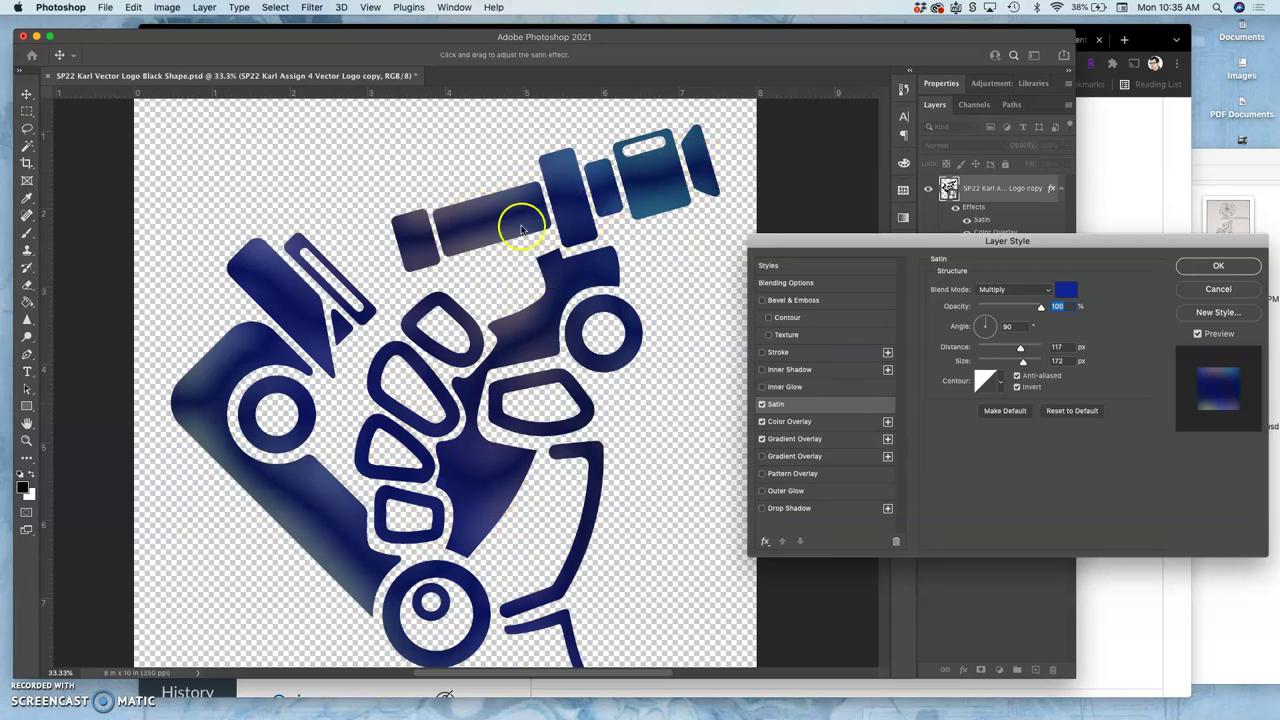
# Step: Change the Satin colour to muted purple #996699
pyautogui.click(1067, 292)
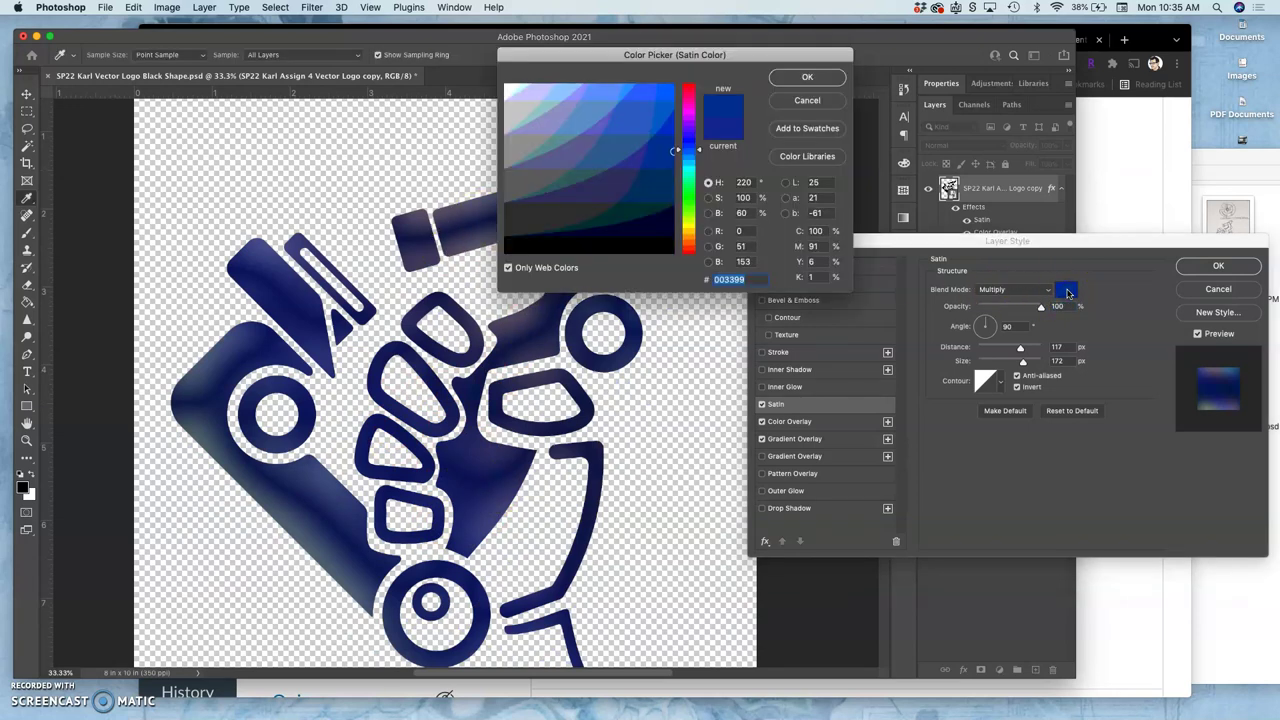
pyautogui.click(575, 151)
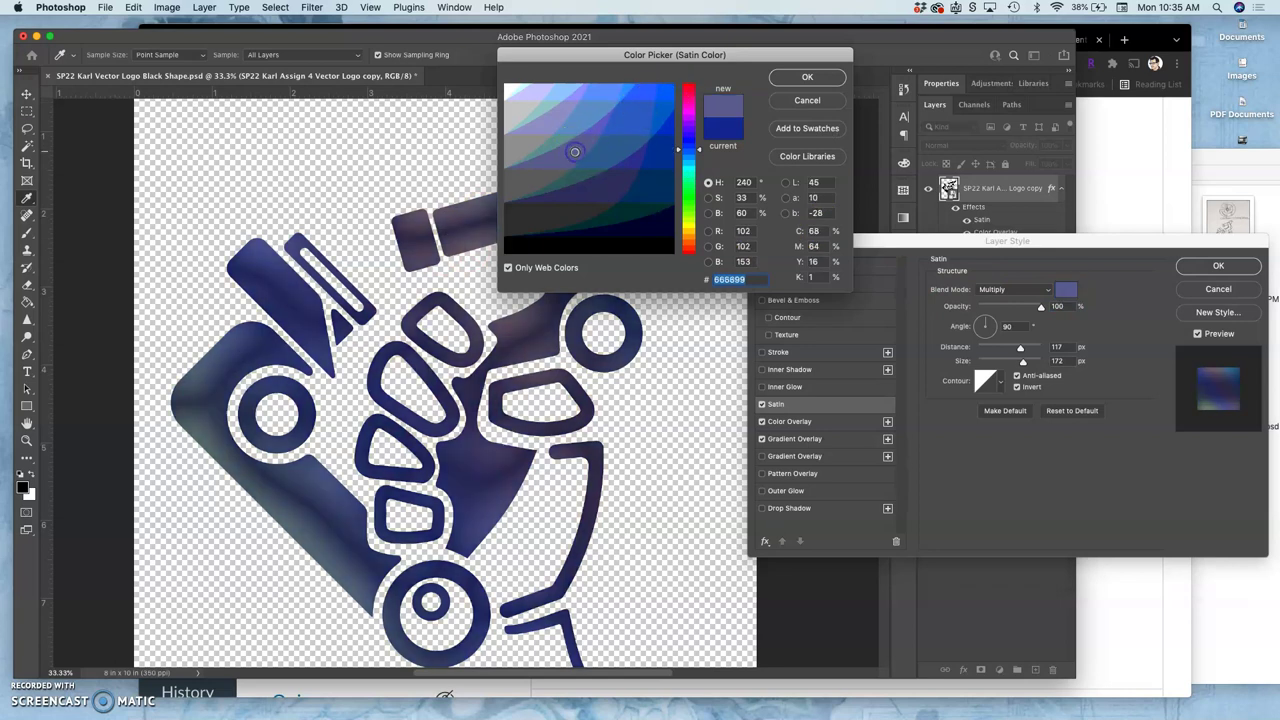
pyautogui.moveTo(737, 54); pyautogui.dragTo(827, 181)
pyautogui.click(775, 238)
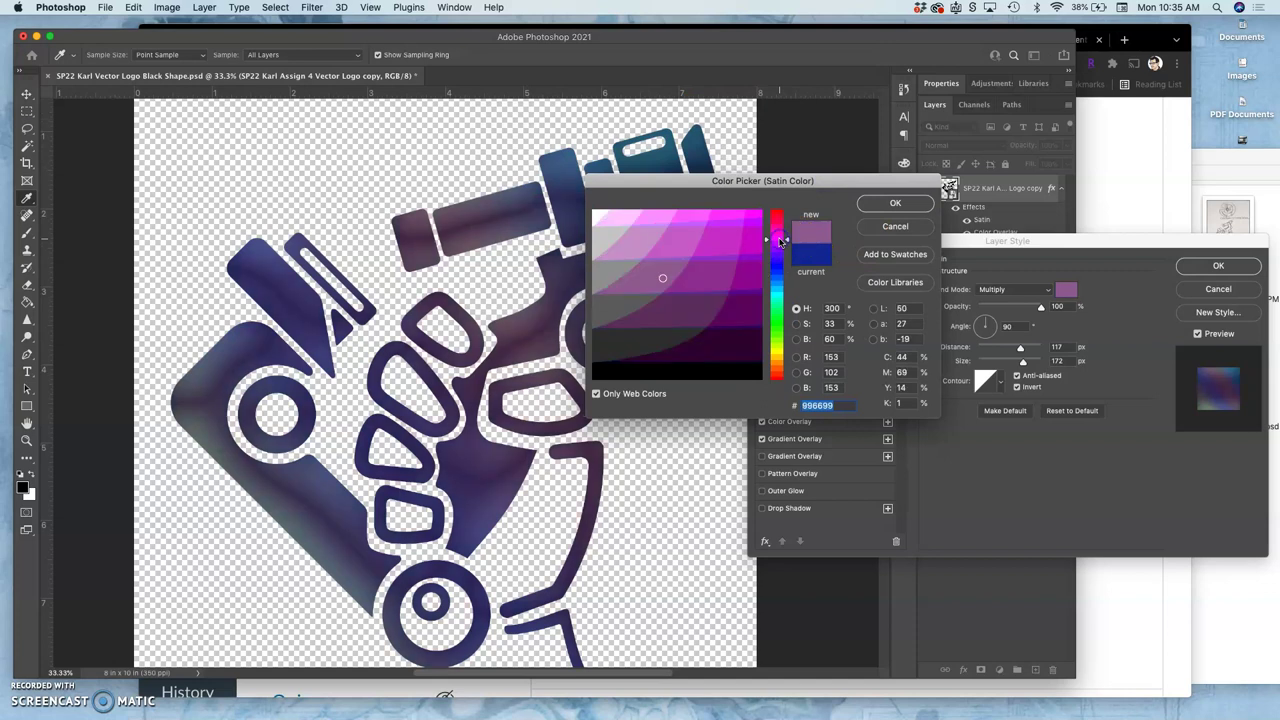
pyautogui.moveTo(651, 247); pyautogui.dragTo(637, 243)
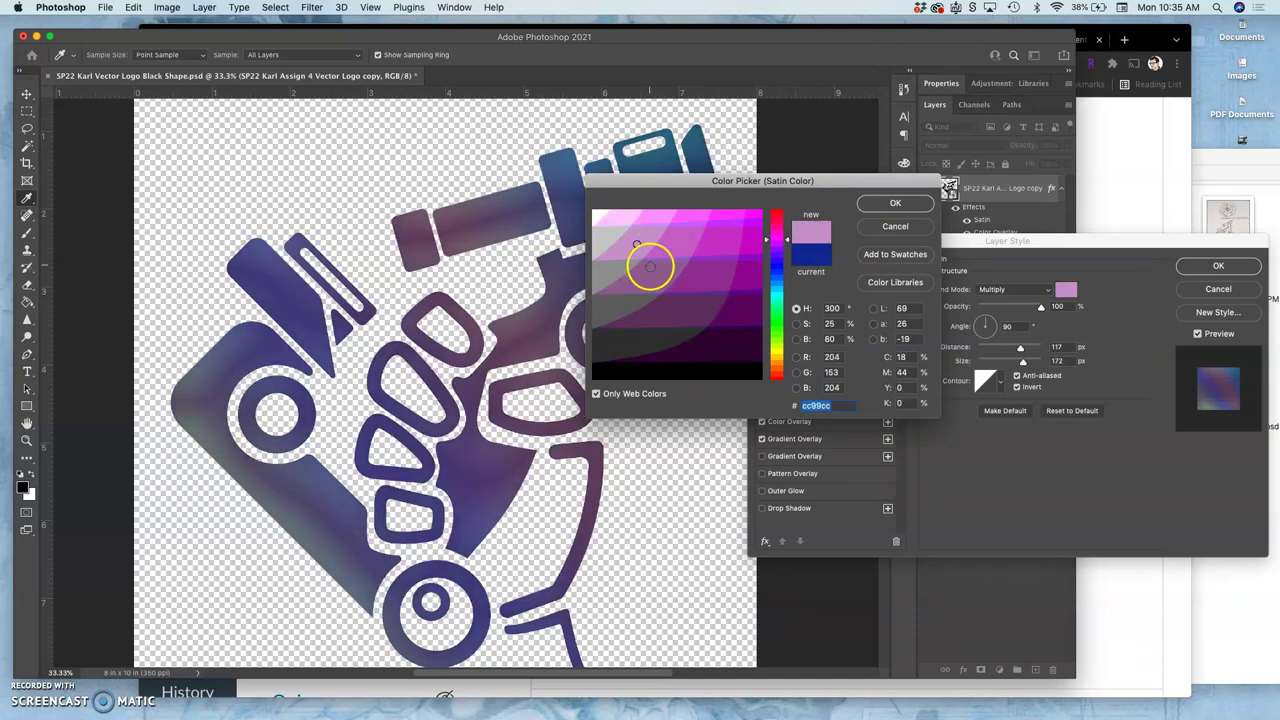
pyautogui.click(651, 270)
pyautogui.click(888, 203)
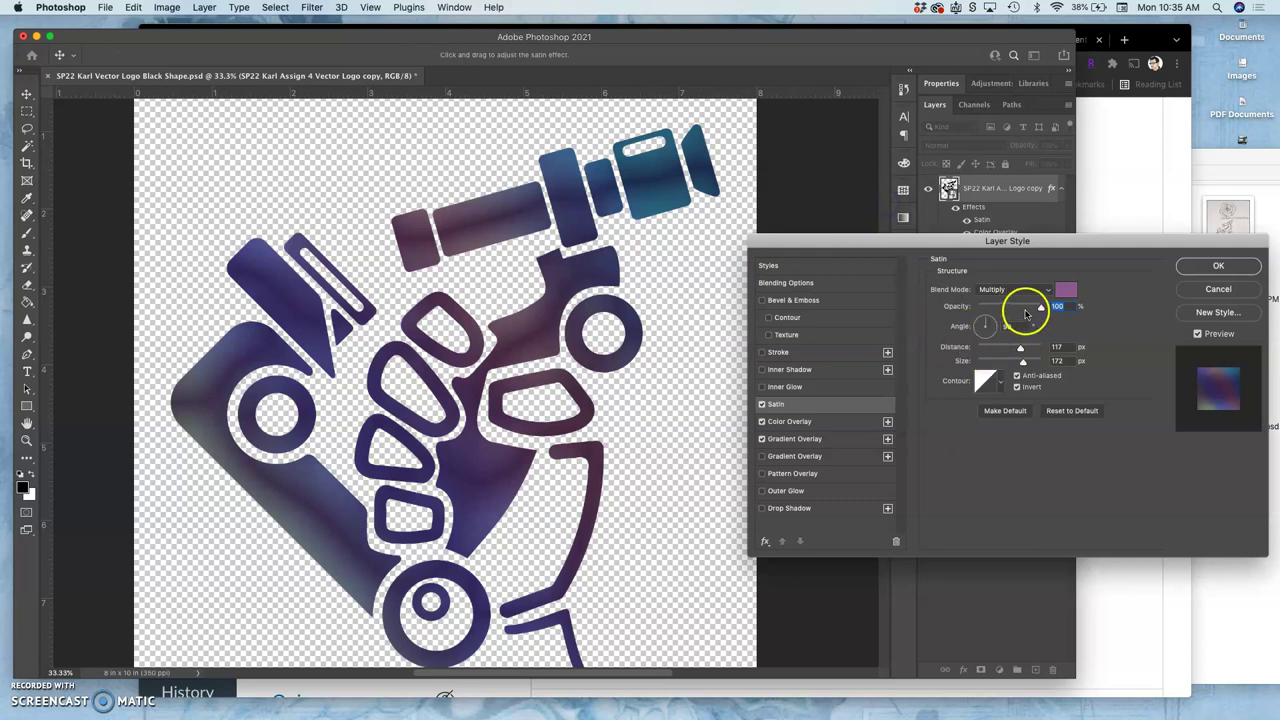
# Step: Set Satin opacity to 58% and size to 240 px, keeping distance at 117 px
pyautogui.moveTo(1027, 313); pyautogui.dragTo(1020, 313)
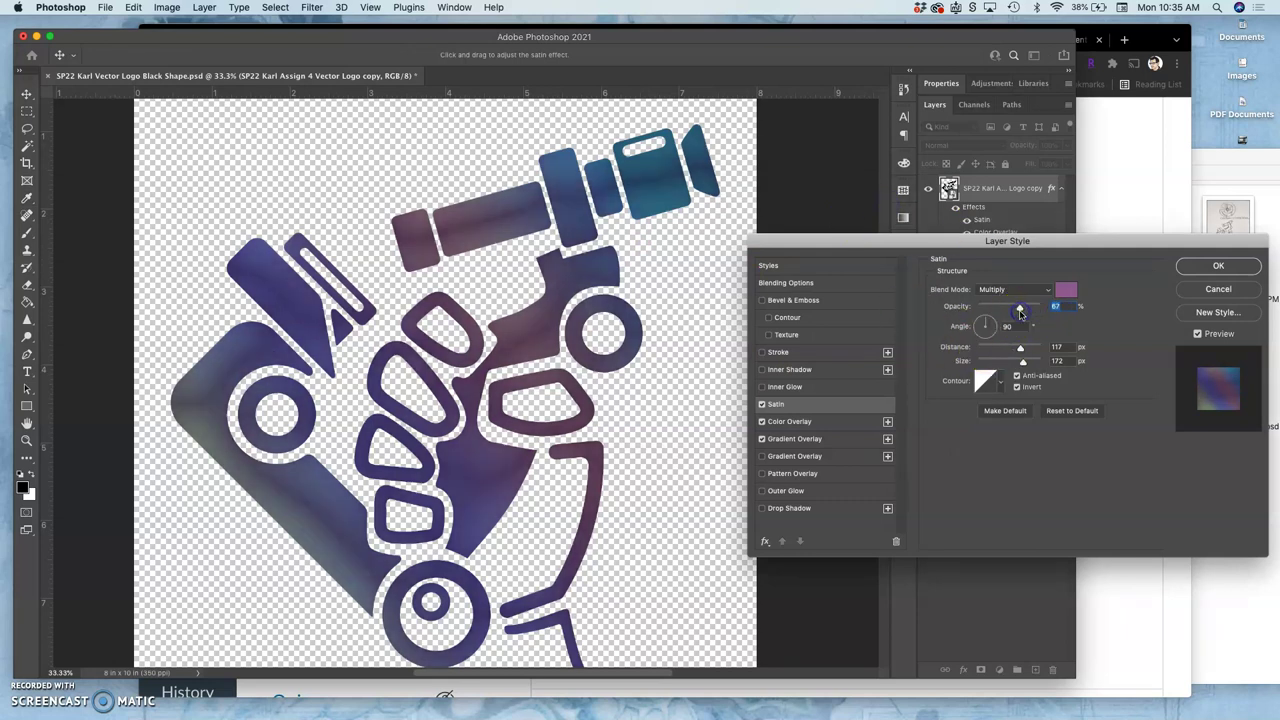
pyautogui.moveTo(1022, 362); pyautogui.dragTo(1008, 365)
pyautogui.moveTo(998, 358); pyautogui.dragTo(1014, 358)
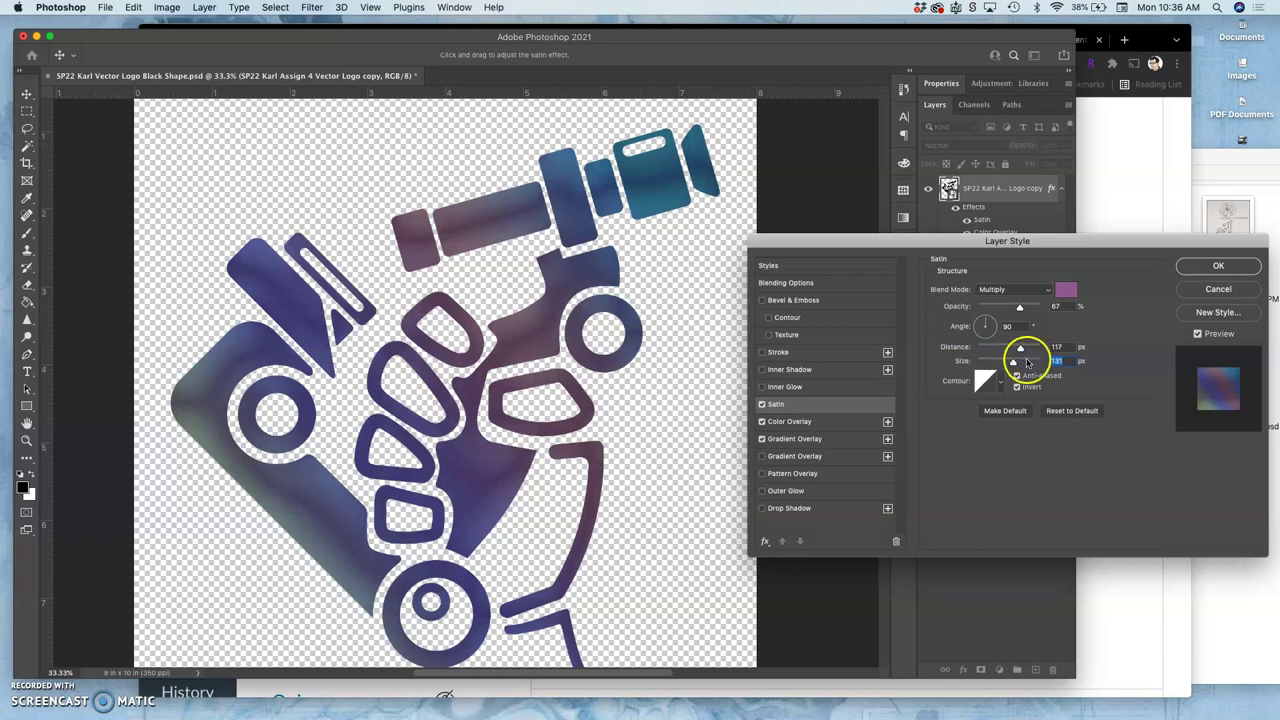
pyautogui.click(1013, 363)
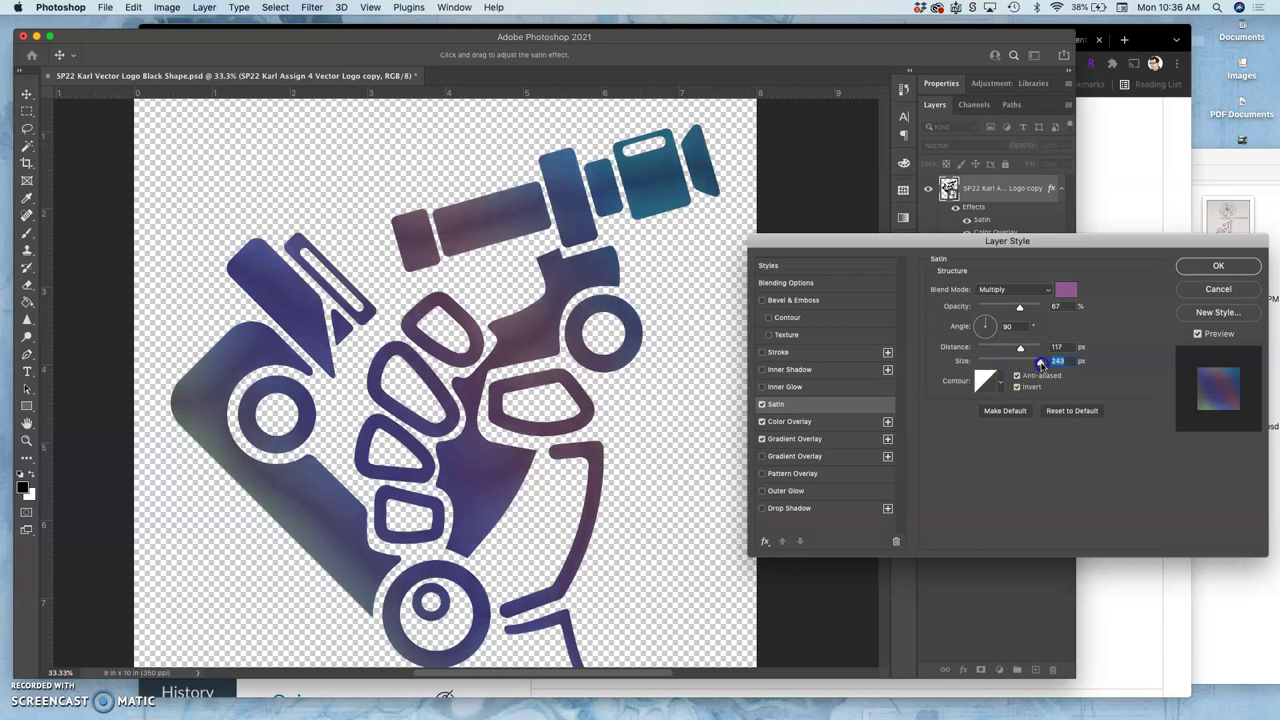
pyautogui.moveTo(1020, 307)
pyautogui.mouseDown()
pyautogui.moveTo(995, 311)
pyautogui.moveTo(1015, 312)
pyautogui.mouseUp()
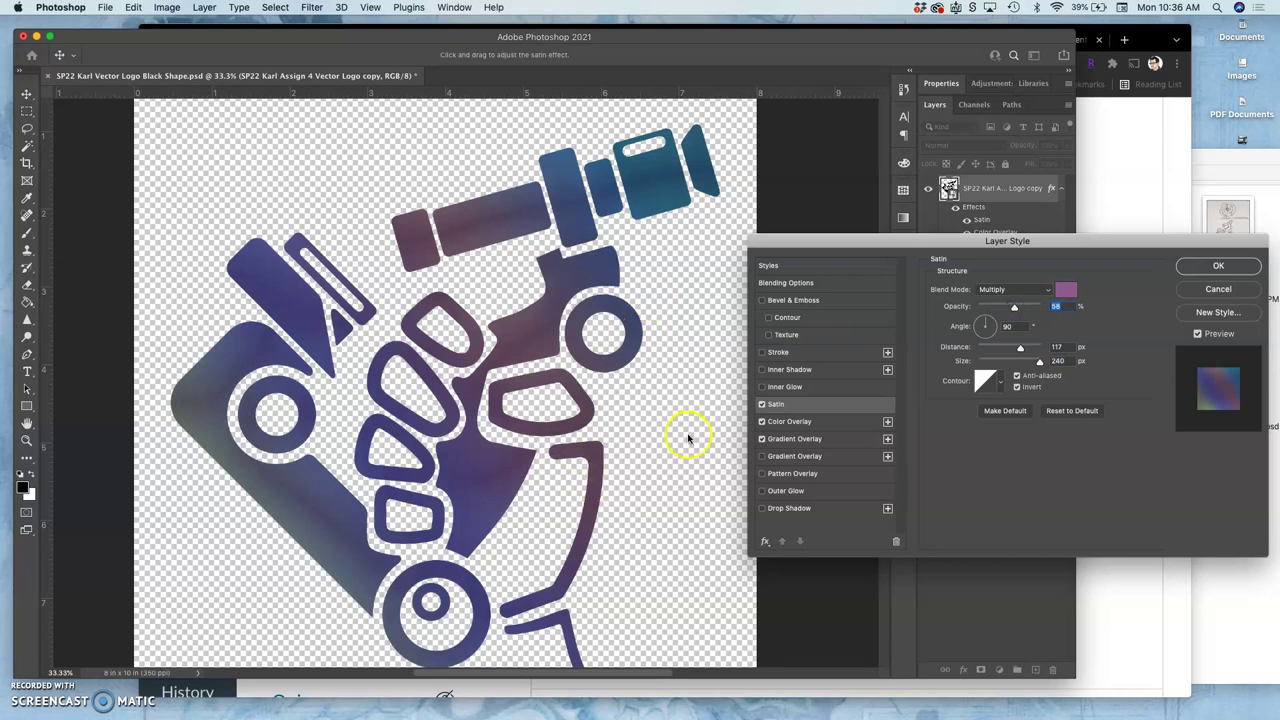
pyautogui.scroll(-2, 670, 388)
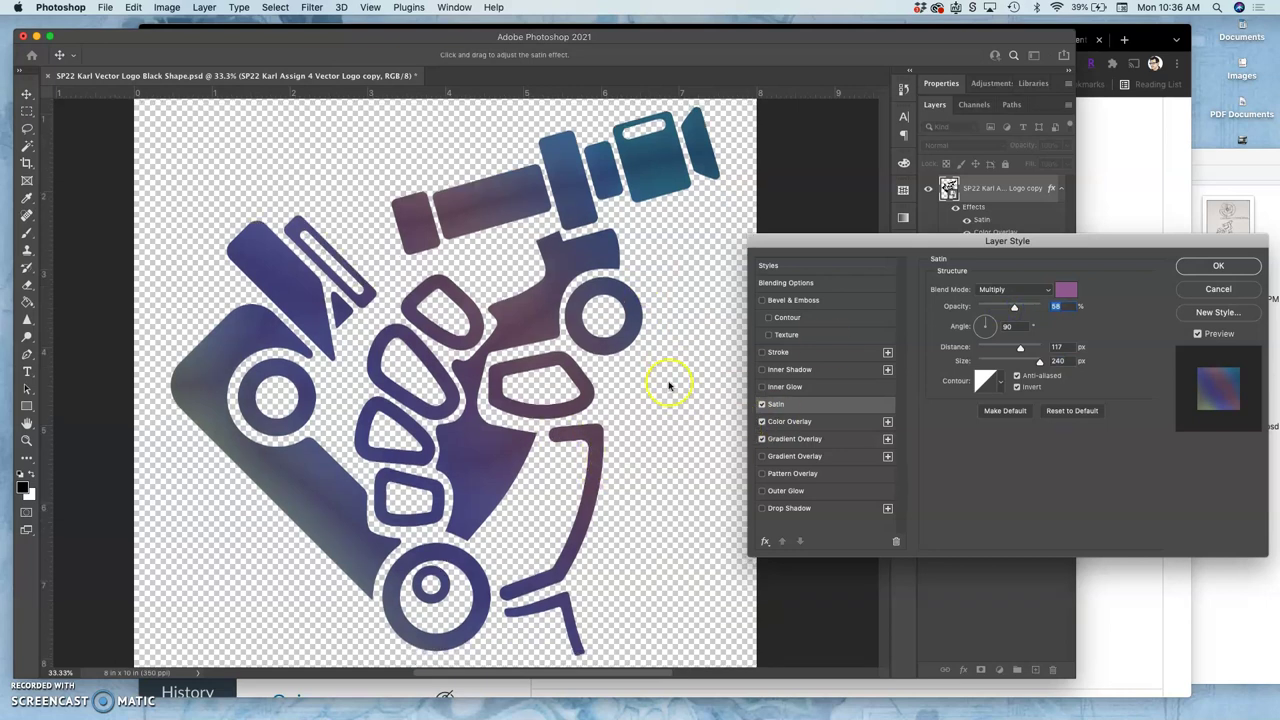
# Step: Add an Inner Glow to the logo, comparing it on and off
pyautogui.click(762, 387)
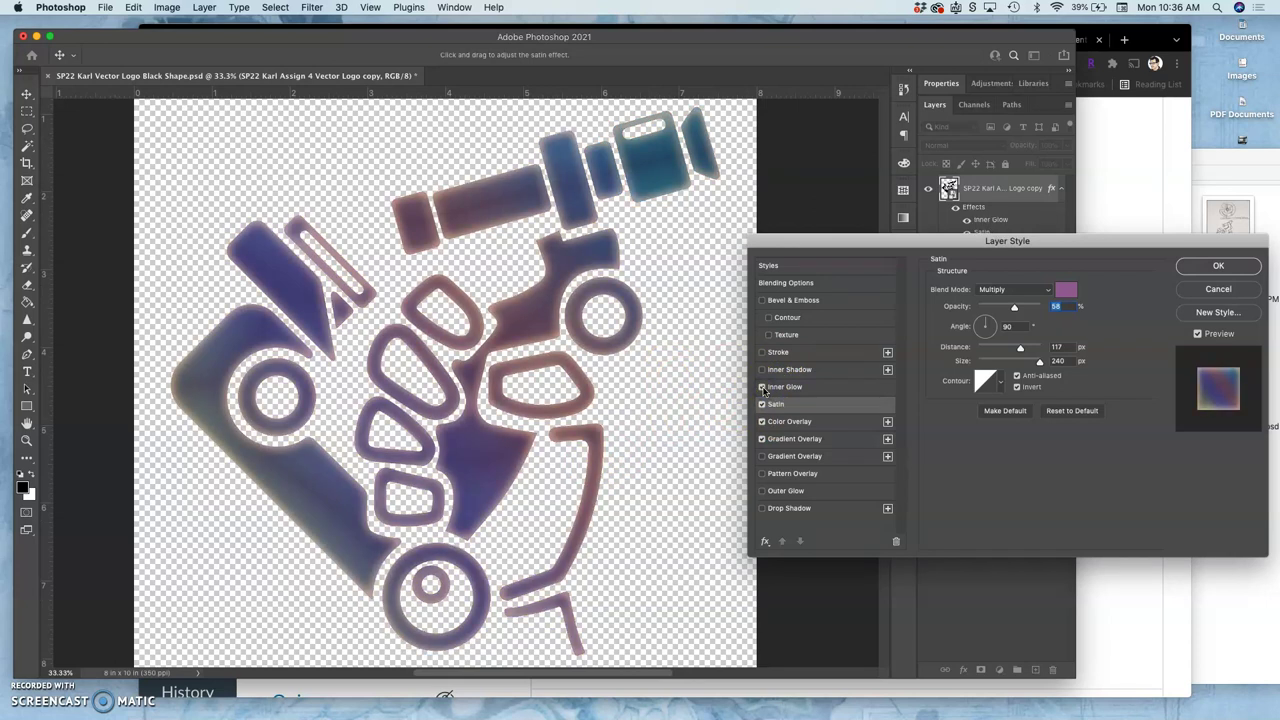
pyautogui.click(762, 387)
pyautogui.click(762, 387)
pyautogui.click(835, 389)
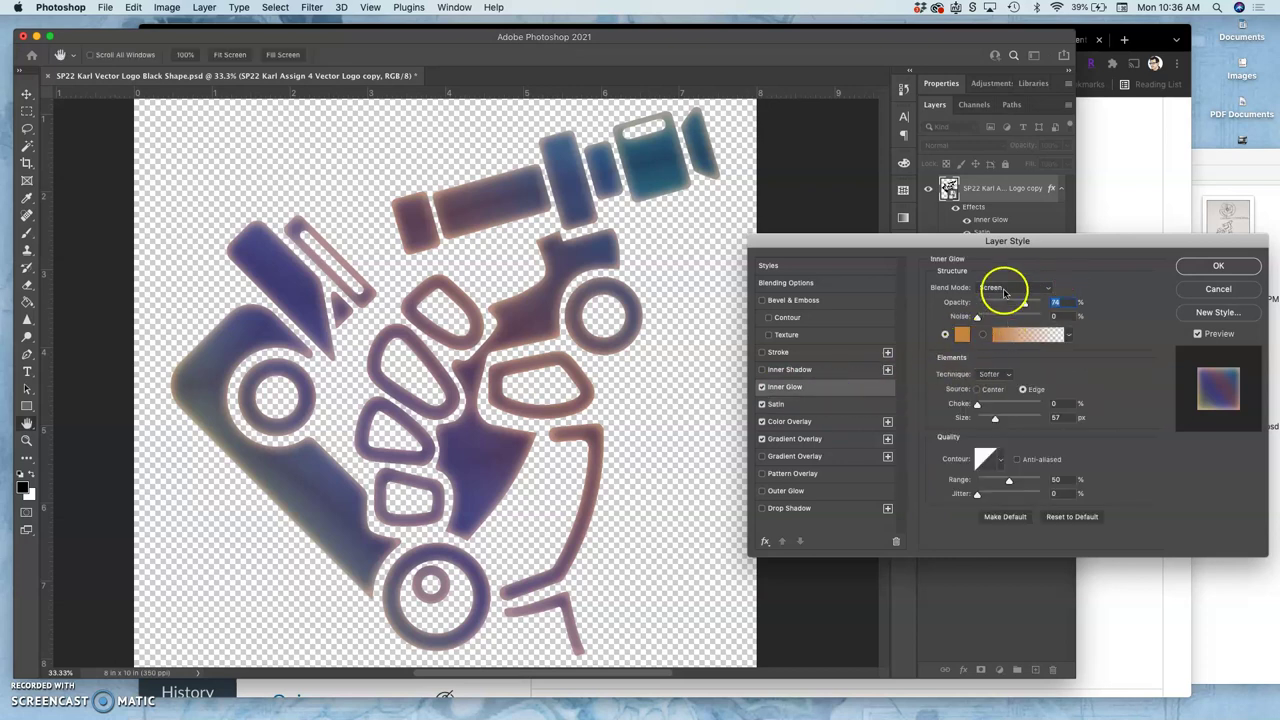
# Step: Set the Inner Glow to Screen blend mode, 6% choke and 41% opacity
pyautogui.click(1000, 287)
pyautogui.click(1005, 192)
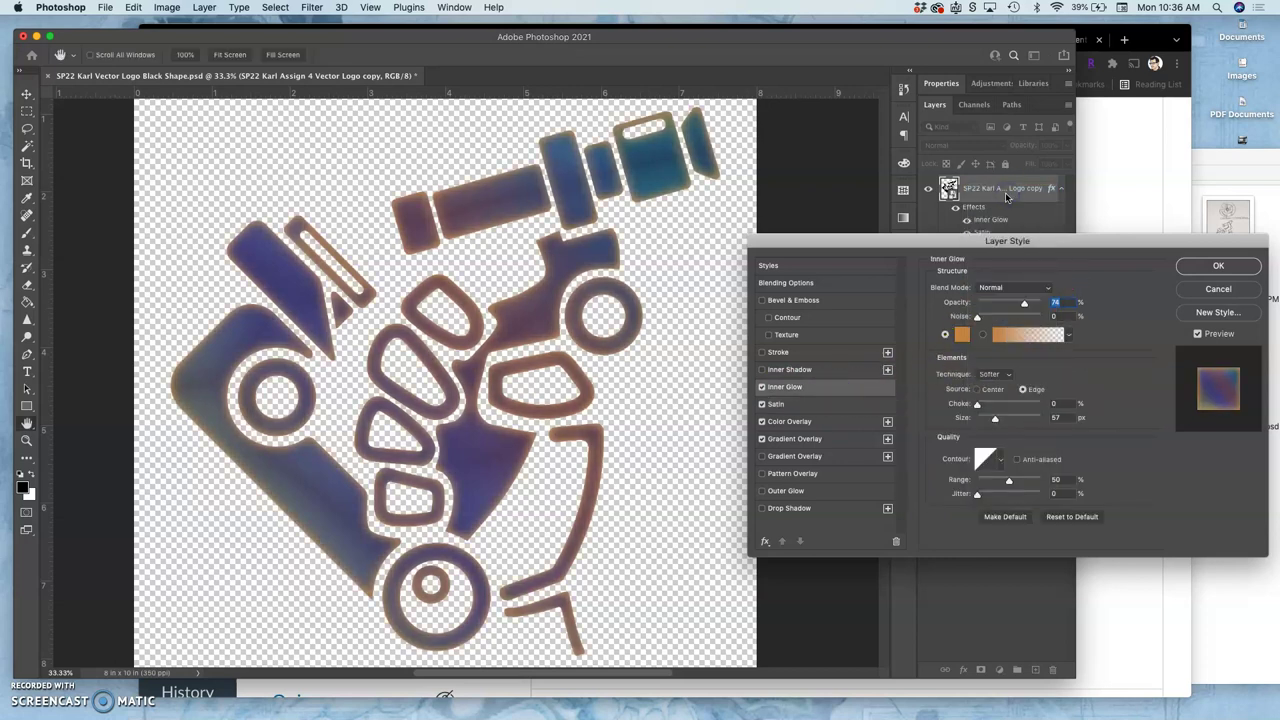
pyautogui.click(1000, 288)
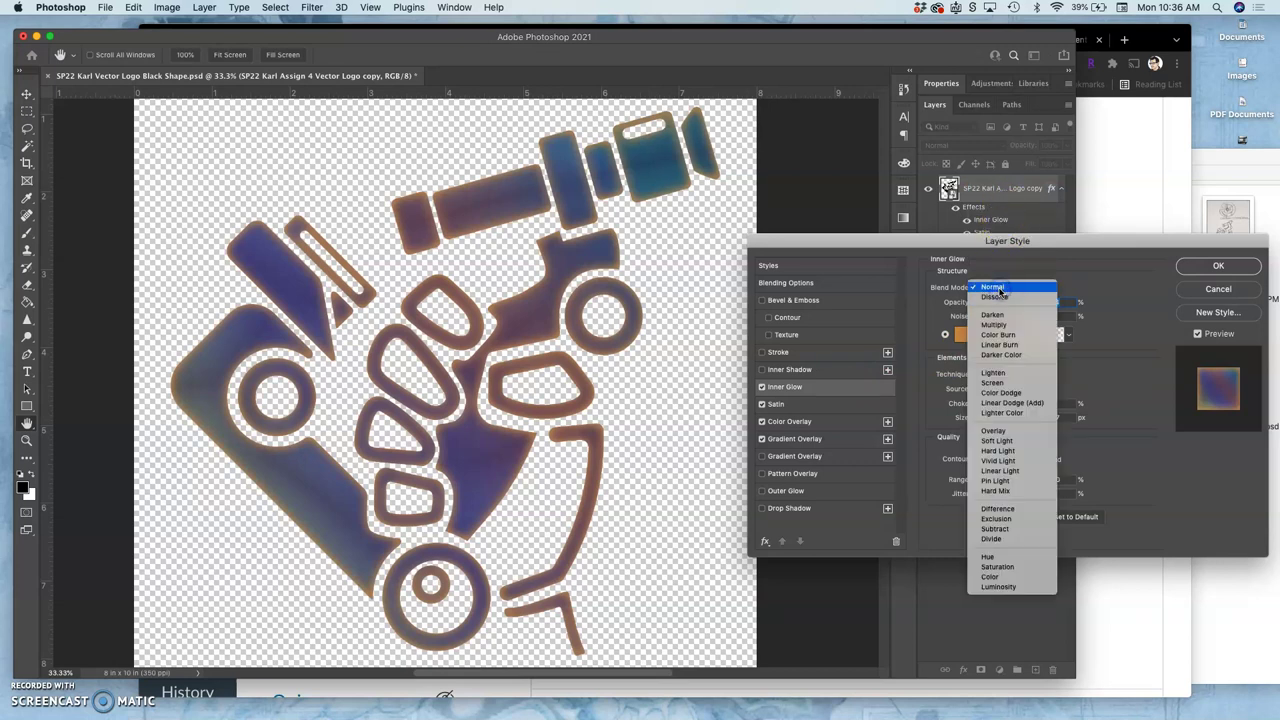
pyautogui.click(993, 383)
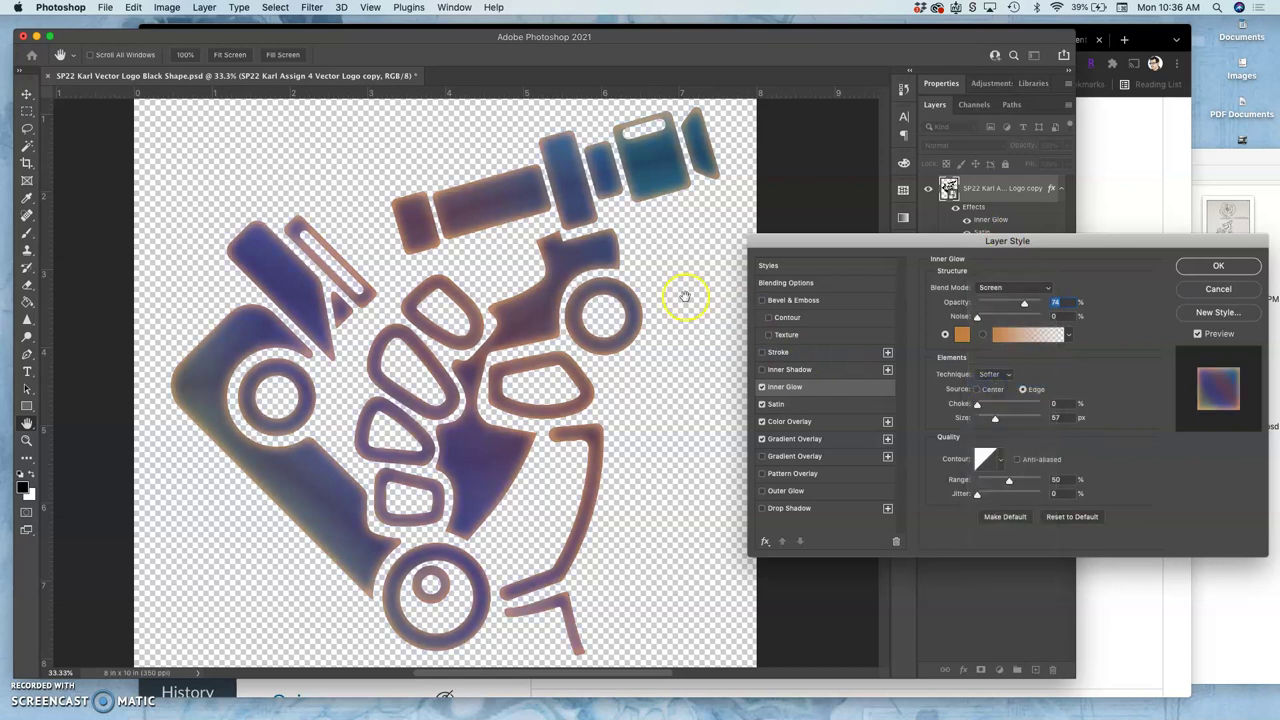
pyautogui.moveTo(977, 406)
pyautogui.mouseDown()
pyautogui.moveTo(1018, 422)
pyautogui.moveTo(986, 422)
pyautogui.mouseUp()
pyautogui.click(1024, 303)
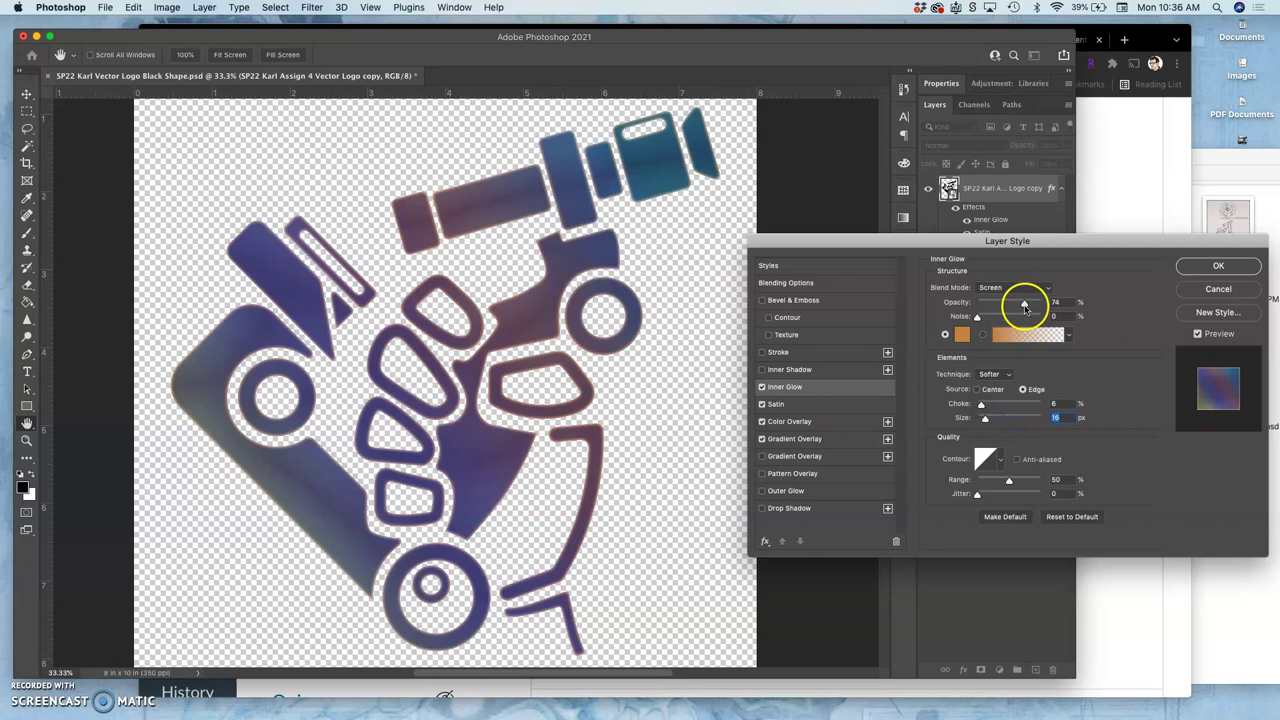
pyautogui.moveTo(1012, 307); pyautogui.dragTo(1006, 309)
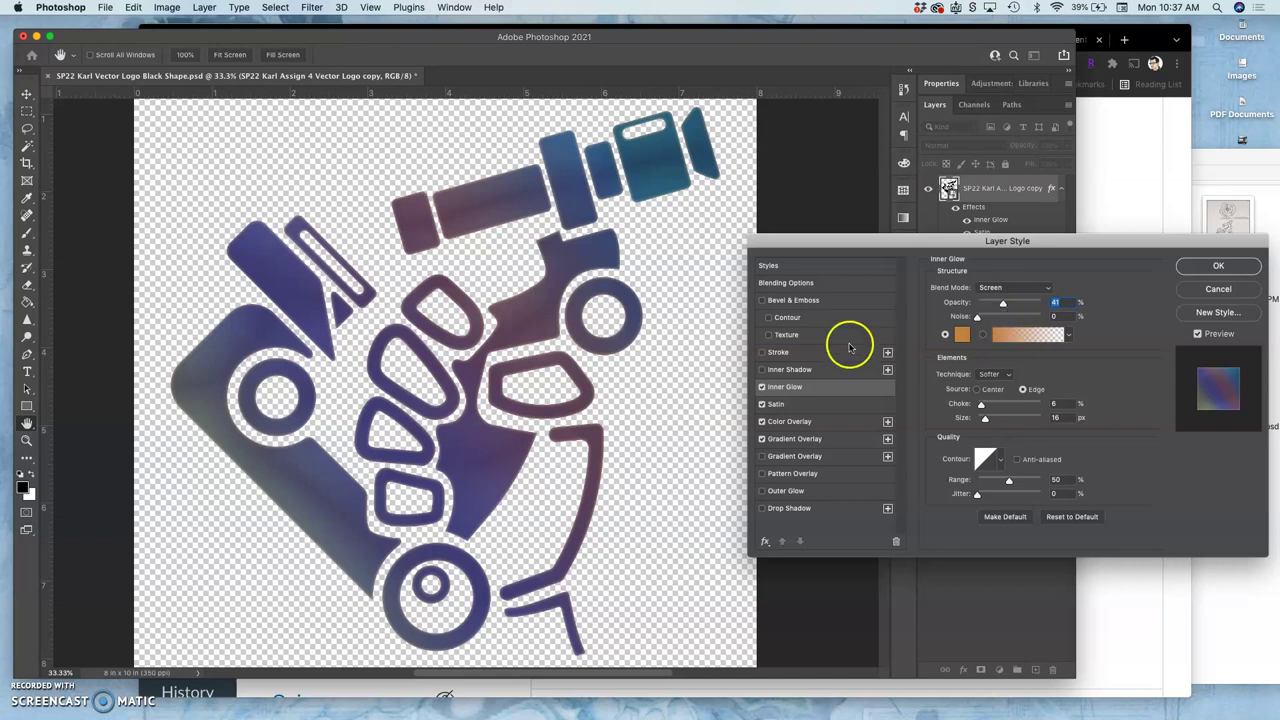
# Step: Replace the Inner Glow with an Inner Shadow effect
pyautogui.click(762, 387)
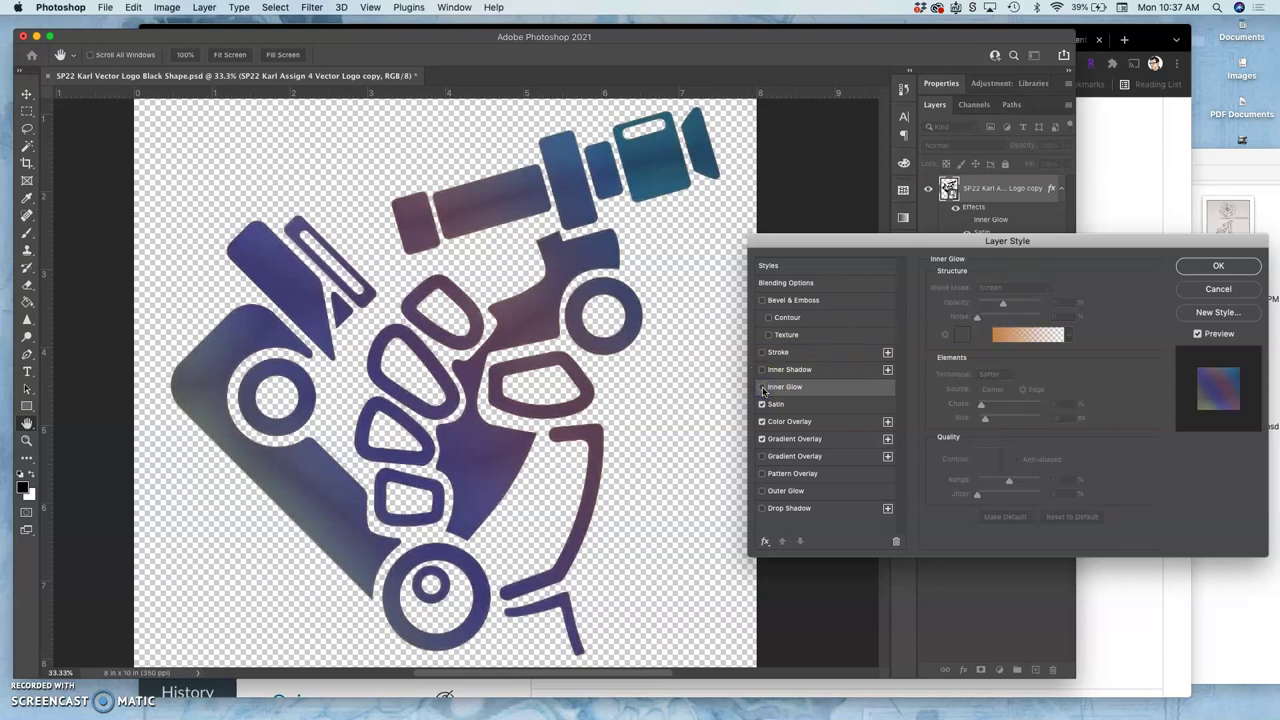
pyautogui.click(762, 370)
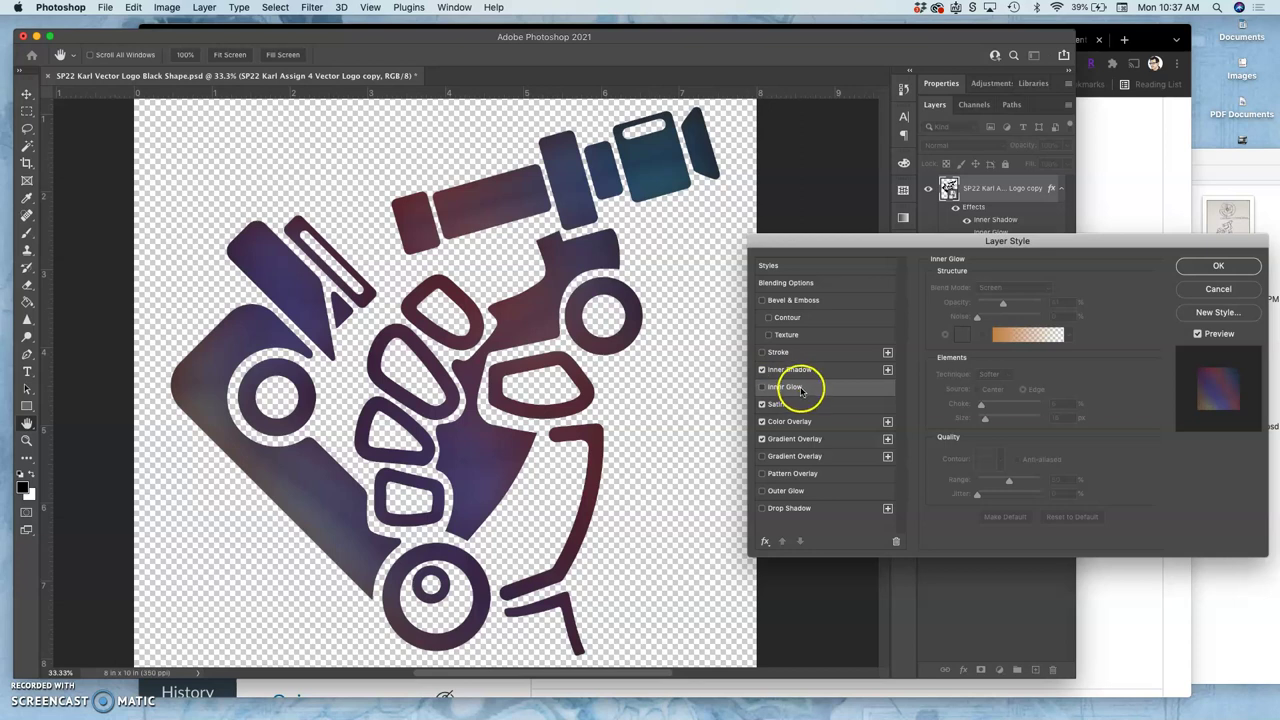
pyautogui.click(795, 387)
pyautogui.click(800, 370)
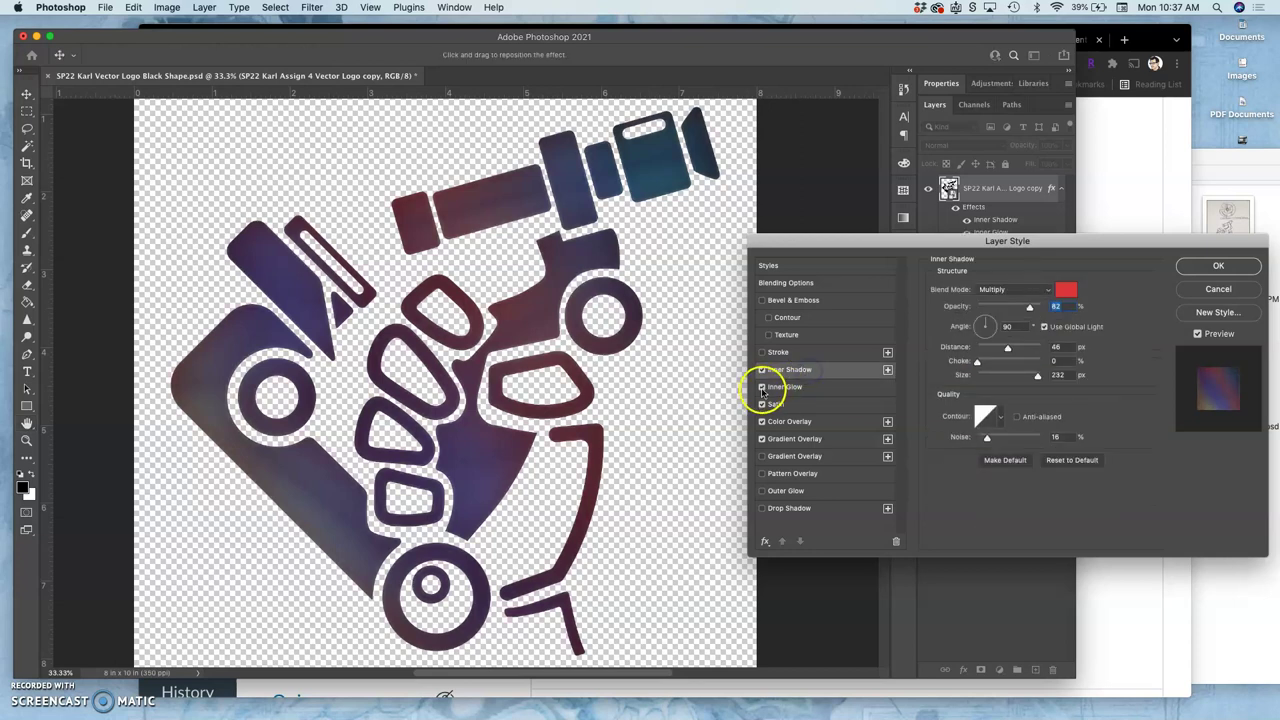
pyautogui.click(762, 389)
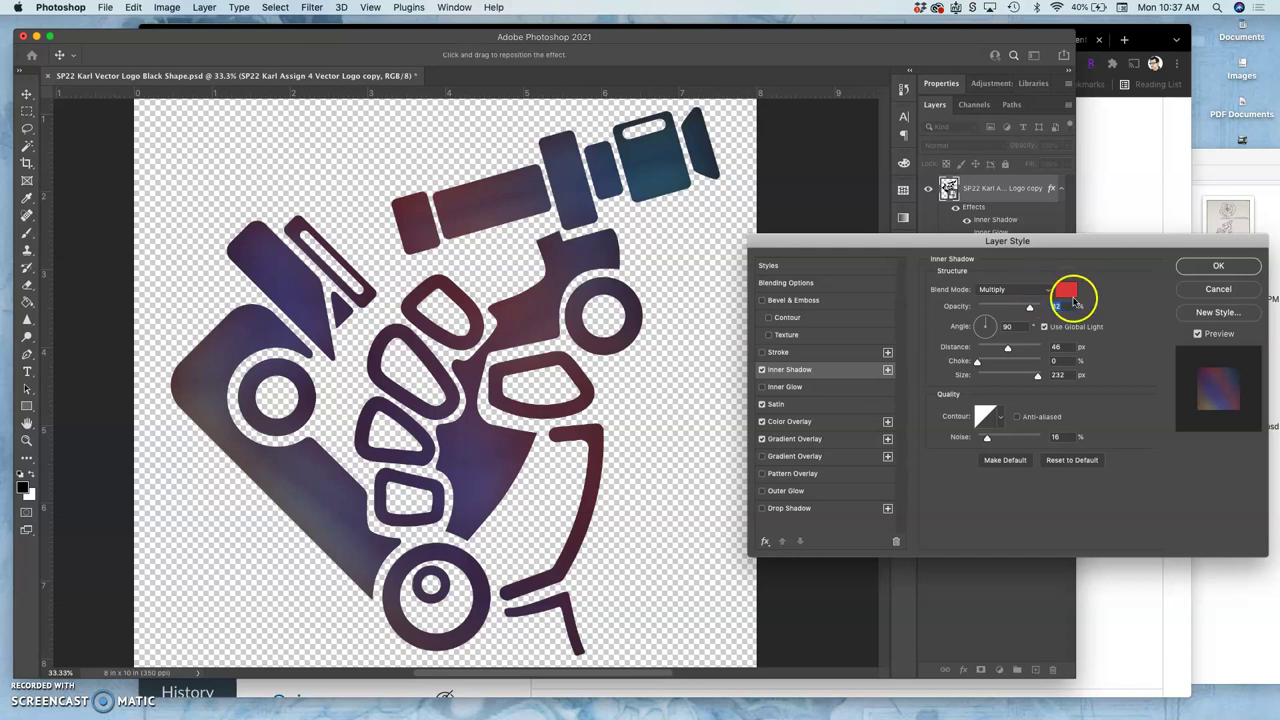
# Step: Give the Inner Shadow dark red colour #330000 and 39% opacity
pyautogui.click(1067, 291)
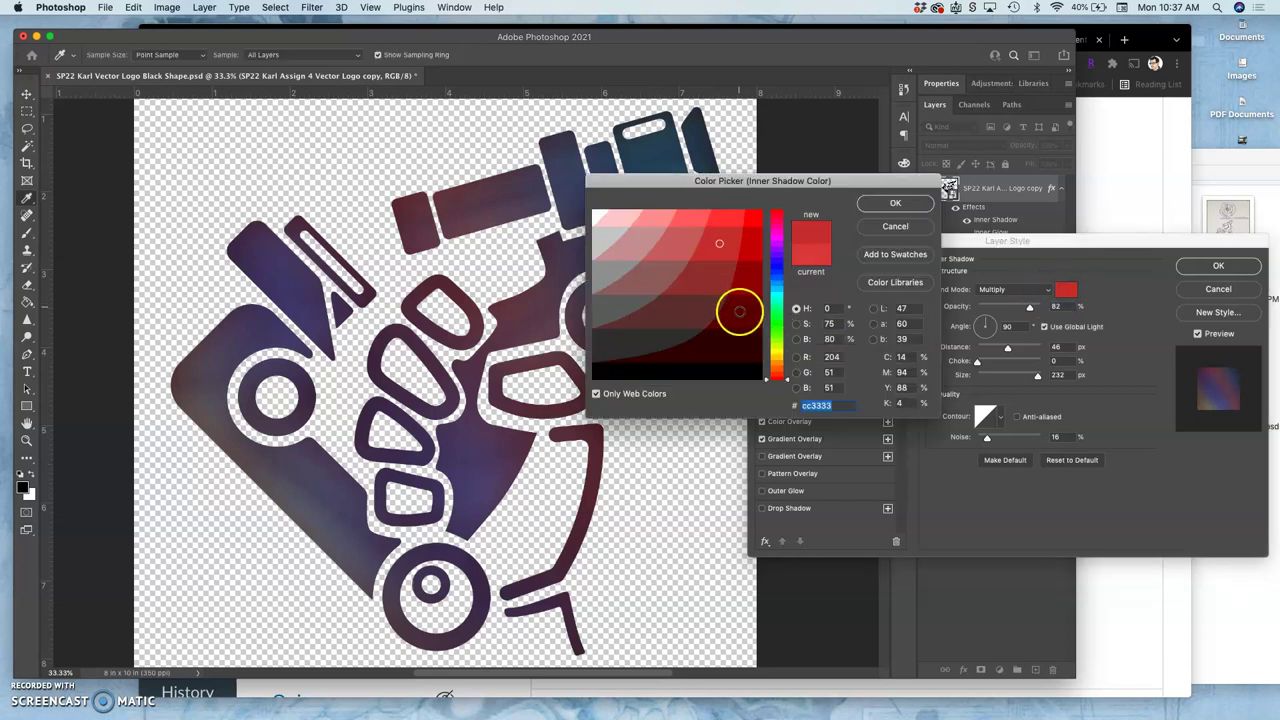
pyautogui.click(708, 344)
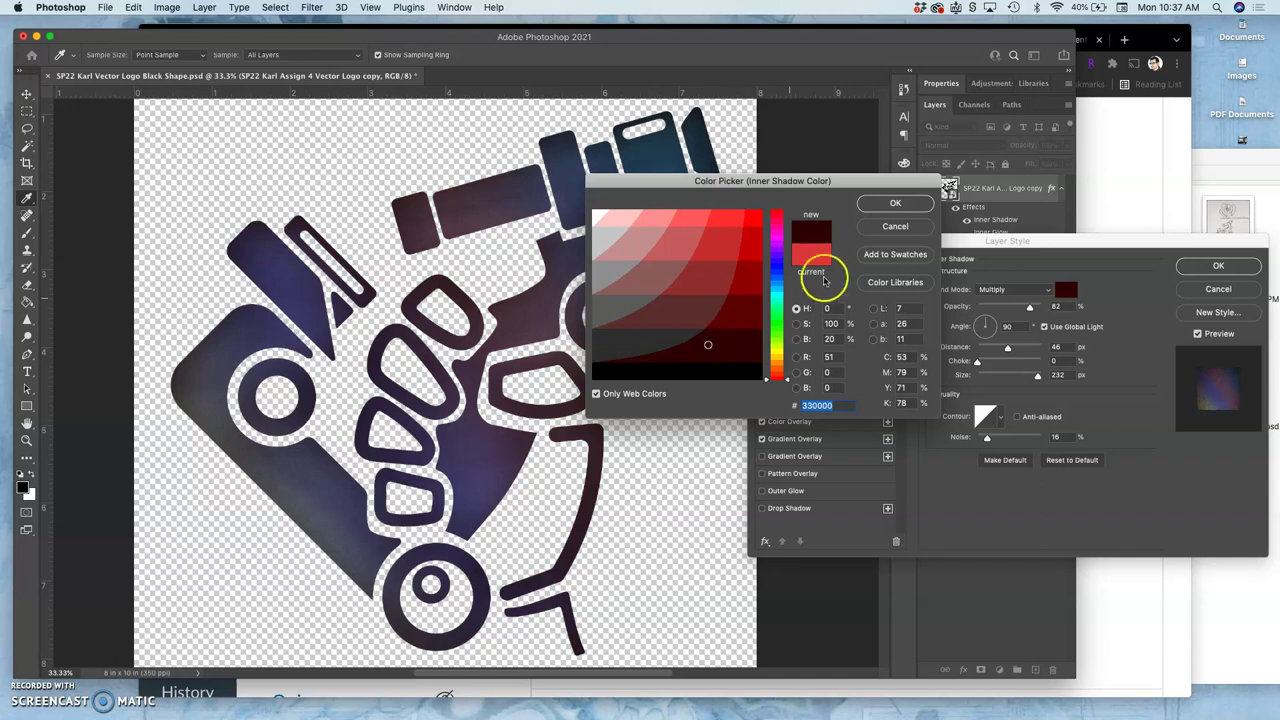
pyautogui.click(884, 206)
pyautogui.moveTo(1030, 307); pyautogui.dragTo(1004, 311)
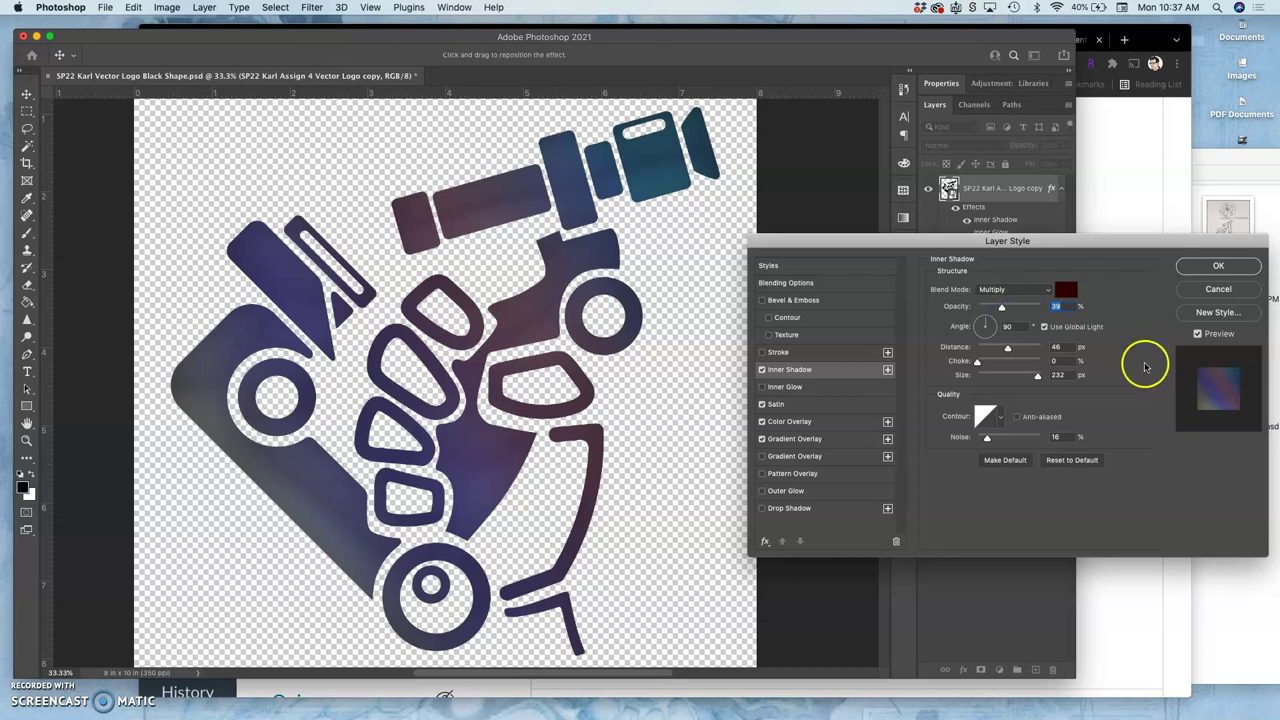
# Step: Add a Stroke to the logo, adjusting its opacity and making it mid grey
pyautogui.click(763, 353)
pyautogui.click(790, 353)
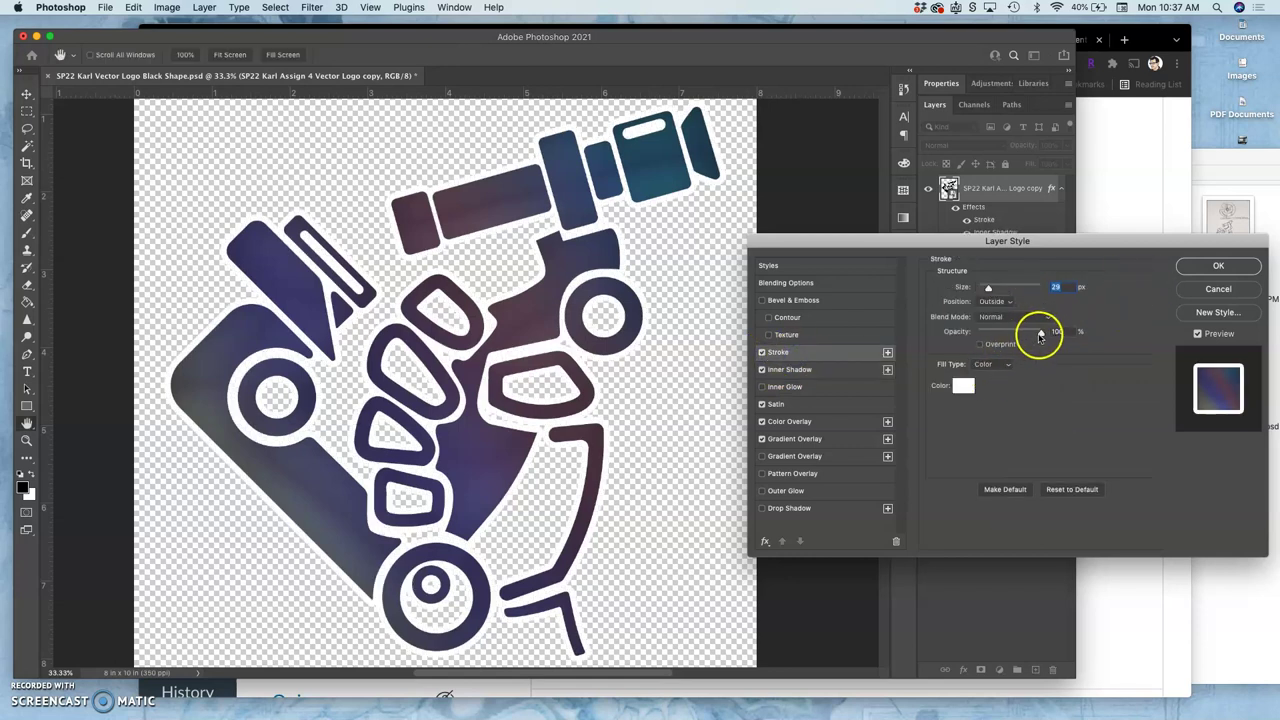
pyautogui.moveTo(1041, 332)
pyautogui.mouseDown()
pyautogui.moveTo(1019, 338)
pyautogui.moveTo(1051, 336)
pyautogui.mouseUp()
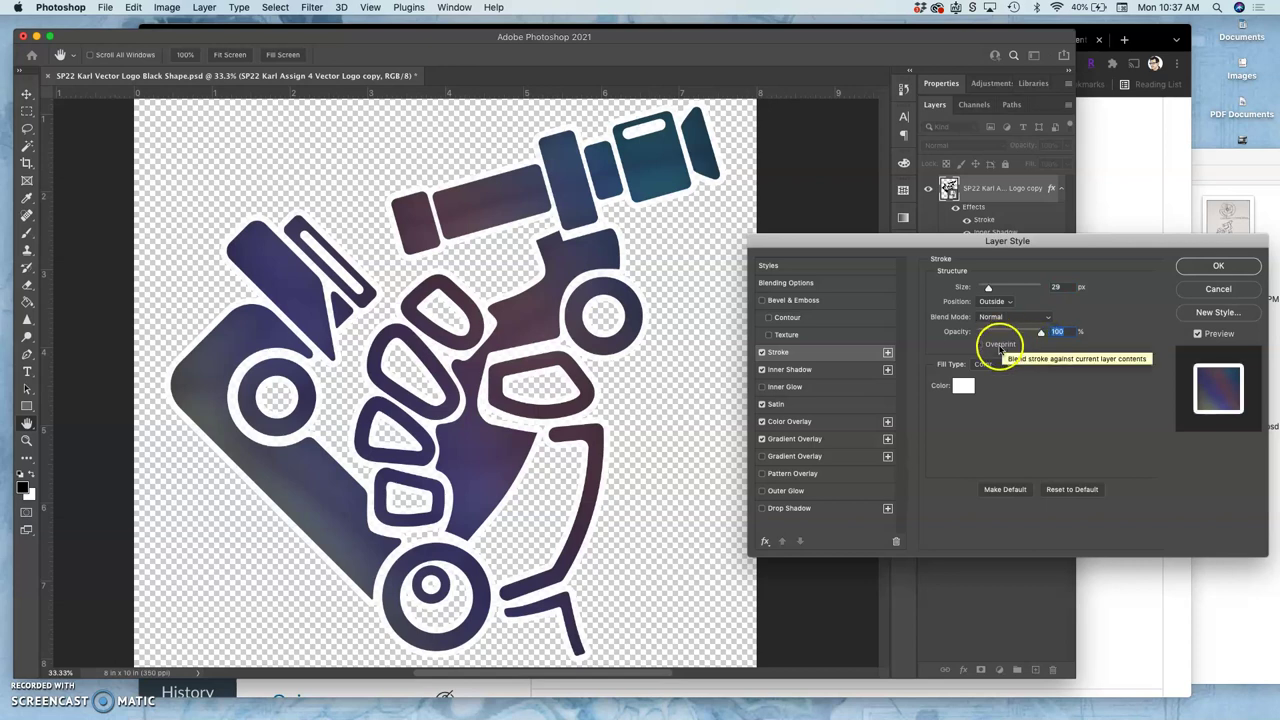
pyautogui.click(965, 386)
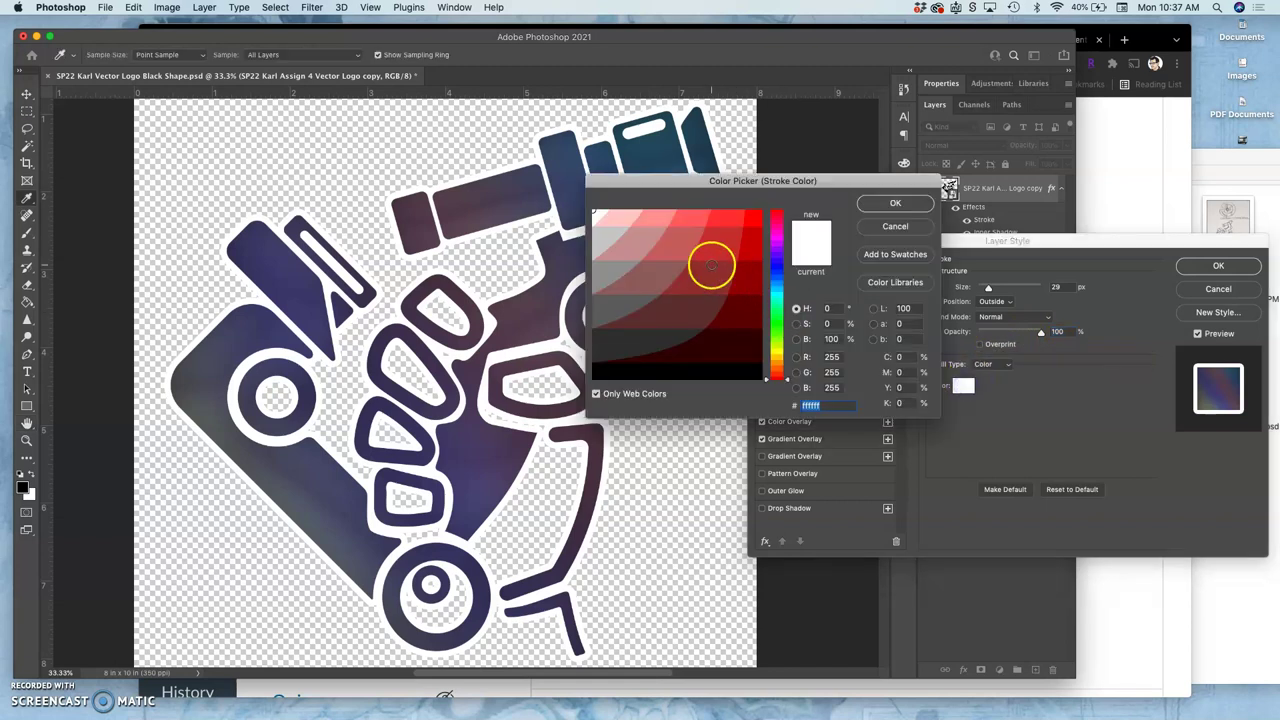
pyautogui.click(622, 307)
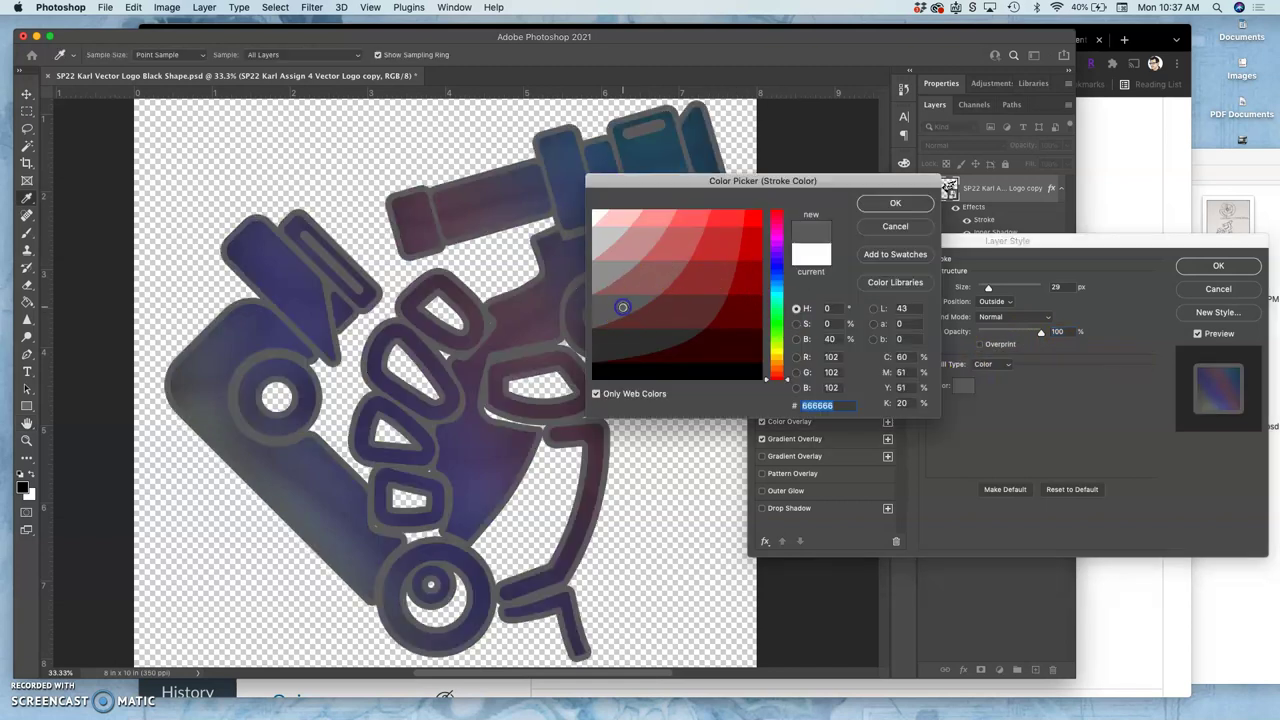
pyautogui.click(895, 203)
# Step: Set the stroke size to 10 px with Inside position
pyautogui.moveTo(990, 287); pyautogui.dragTo(983, 288)
pyautogui.click(993, 327)
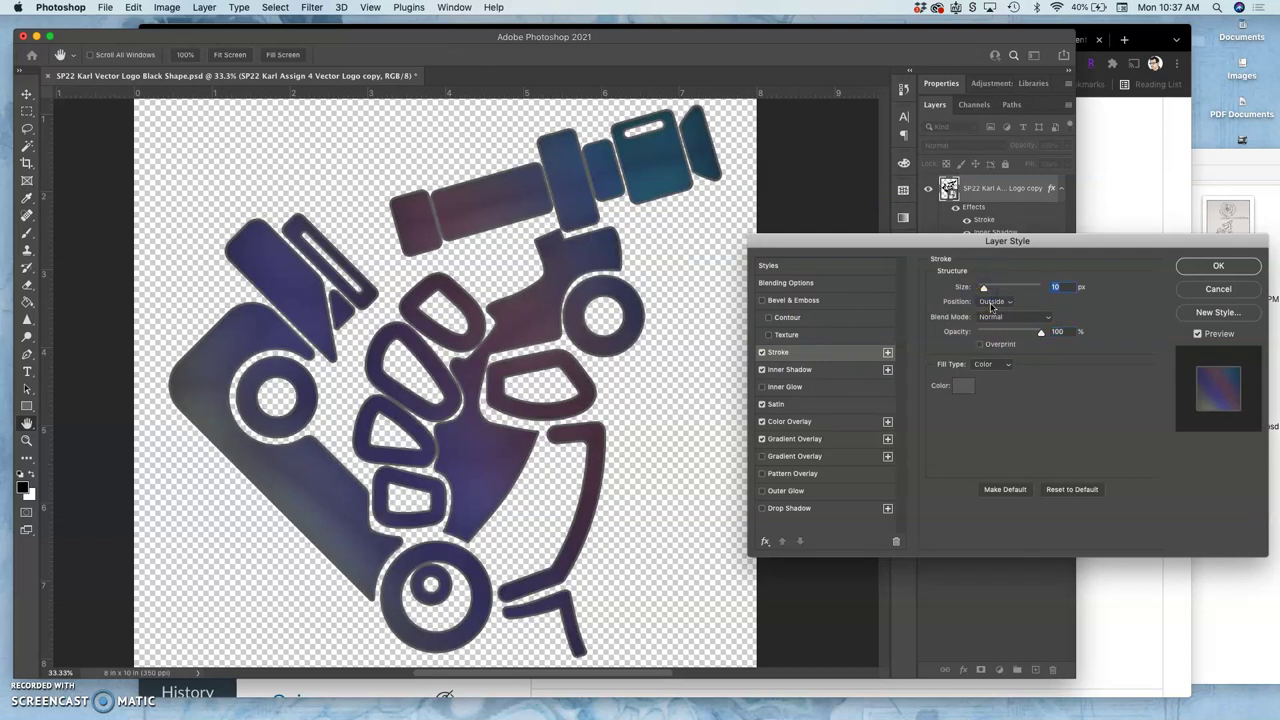
pyautogui.click(994, 301)
pyautogui.click(991, 312)
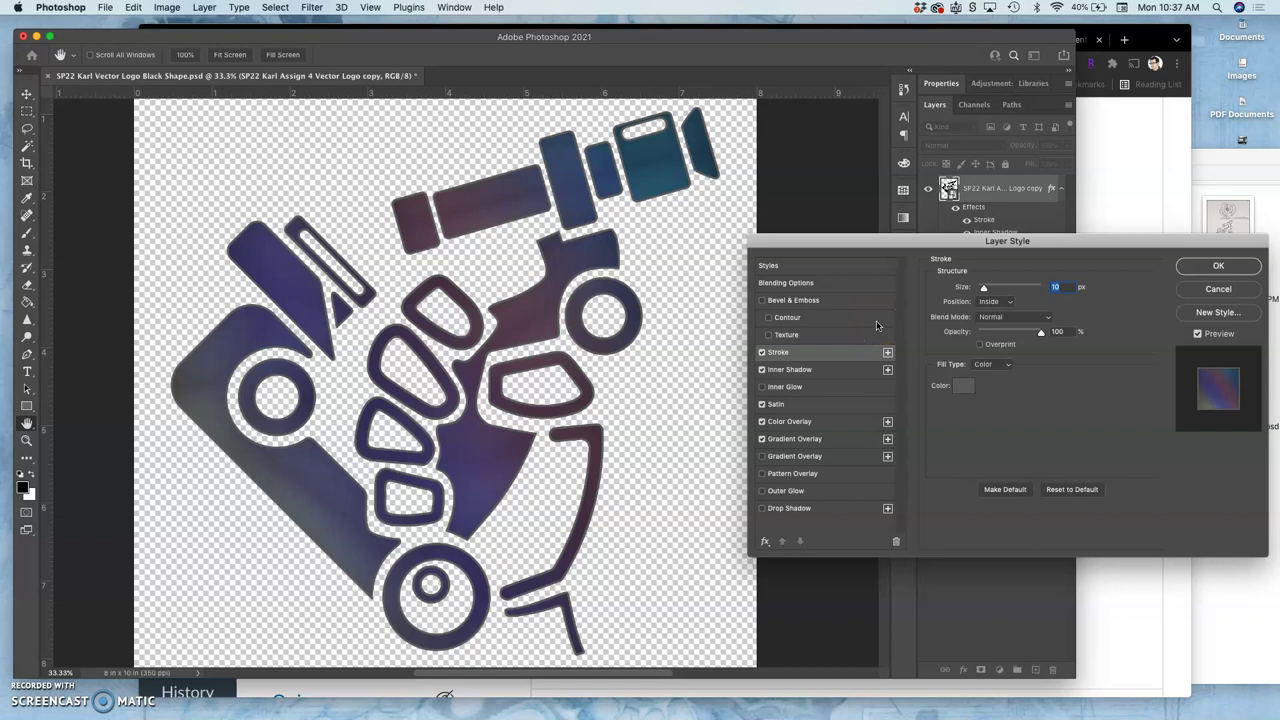
# Step: Recolour the stroke to pale yellow, then dark olive #333300, thin it, and switch Stroke off
pyautogui.click(963, 385)
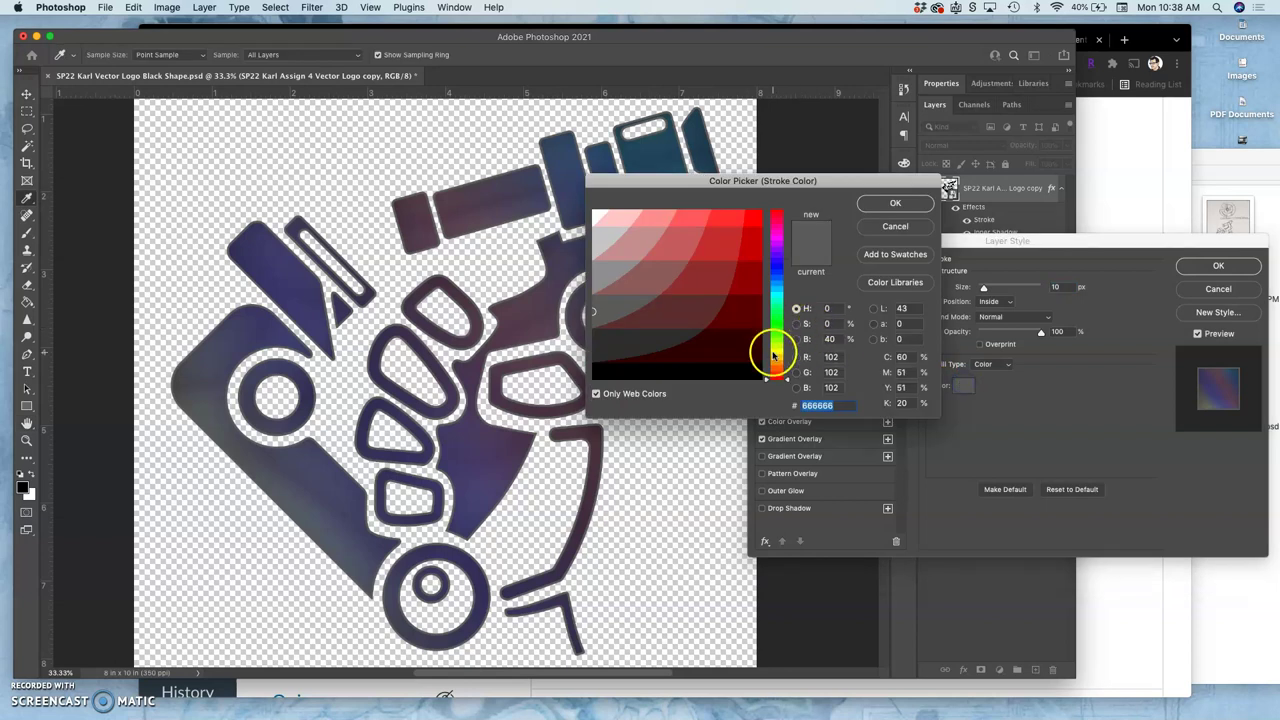
pyautogui.click(772, 352)
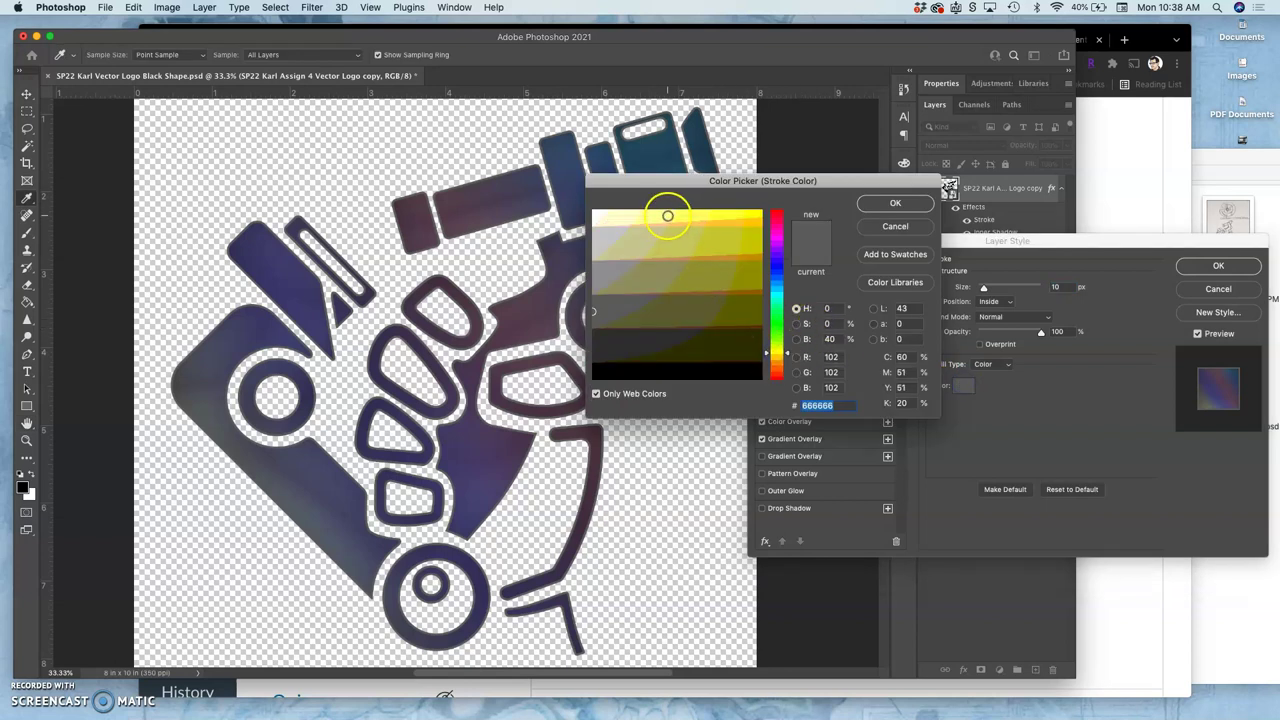
pyautogui.click(667, 216)
pyautogui.click(892, 205)
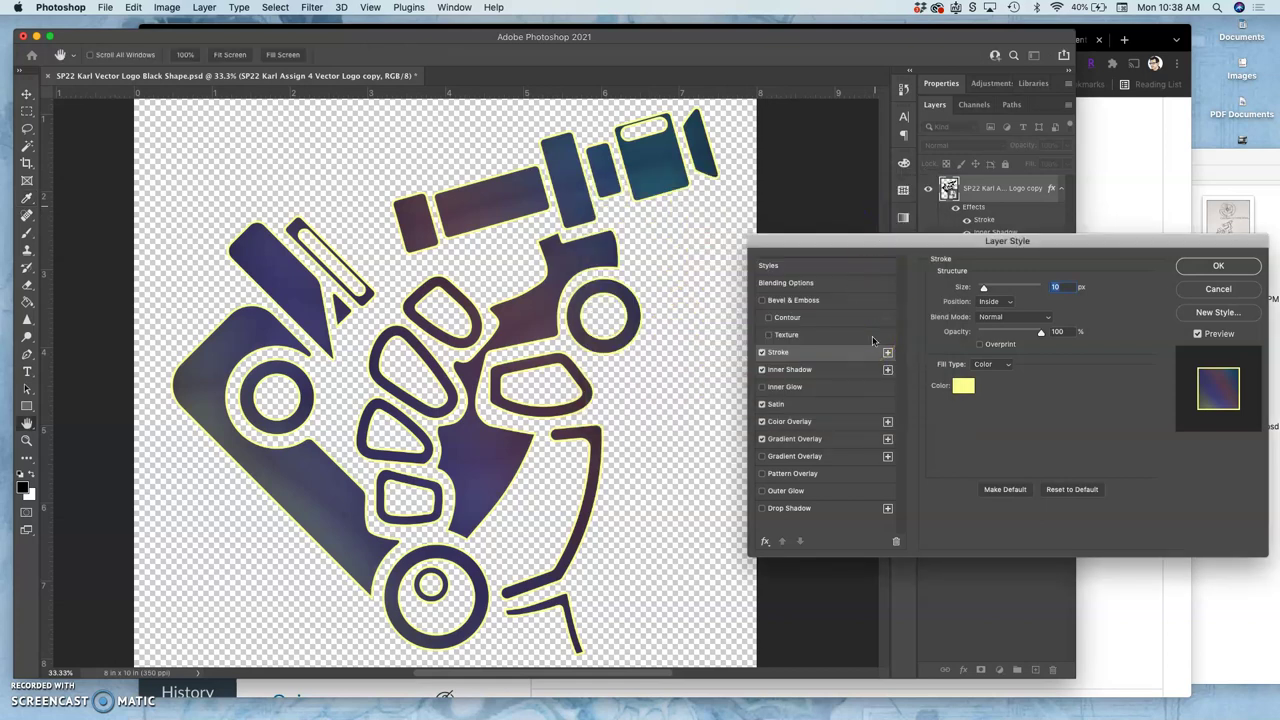
pyautogui.click(962, 386)
pyautogui.moveTo(745, 365); pyautogui.dragTo(725, 356)
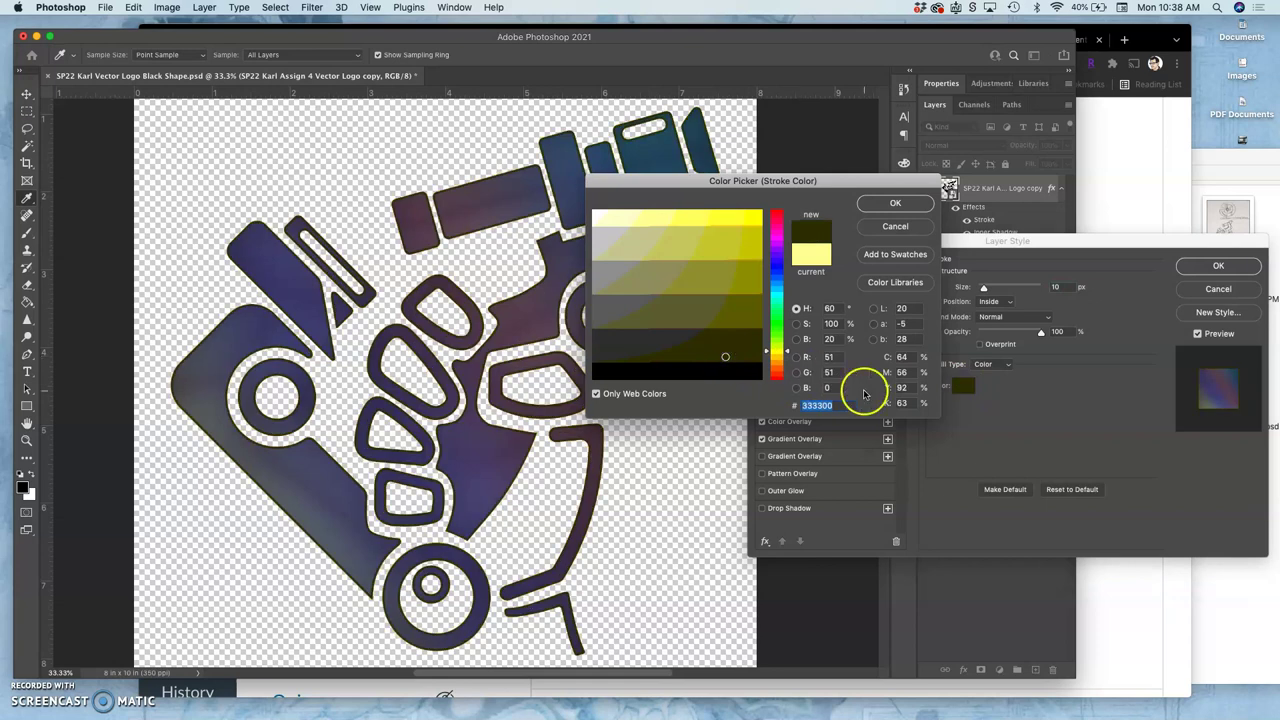
pyautogui.click(906, 205)
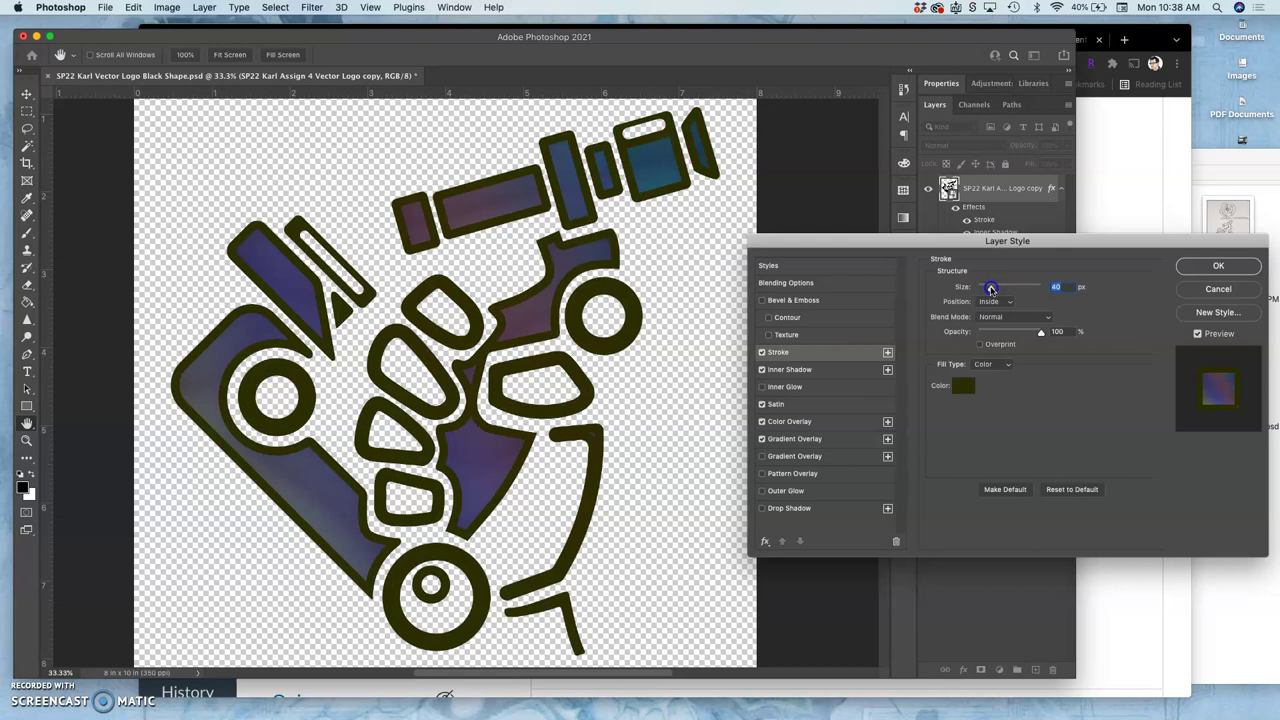
pyautogui.moveTo(990, 288); pyautogui.dragTo(989, 288)
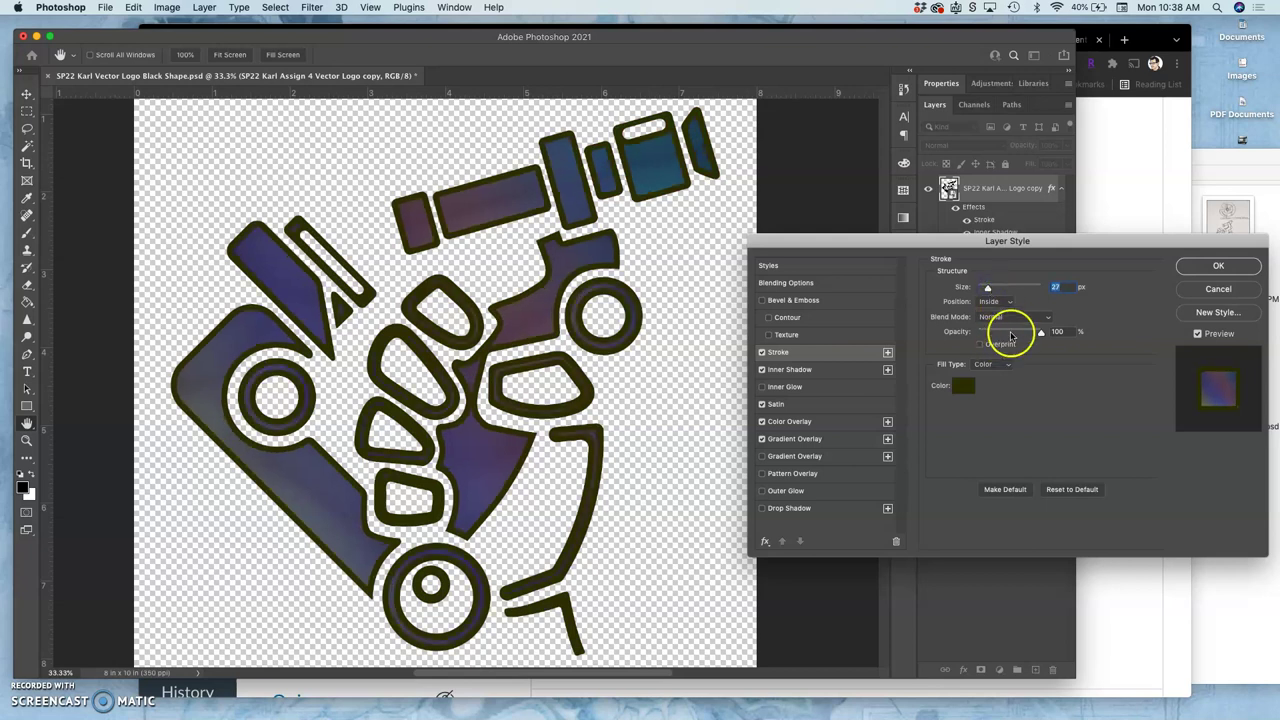
pyautogui.click(762, 353)
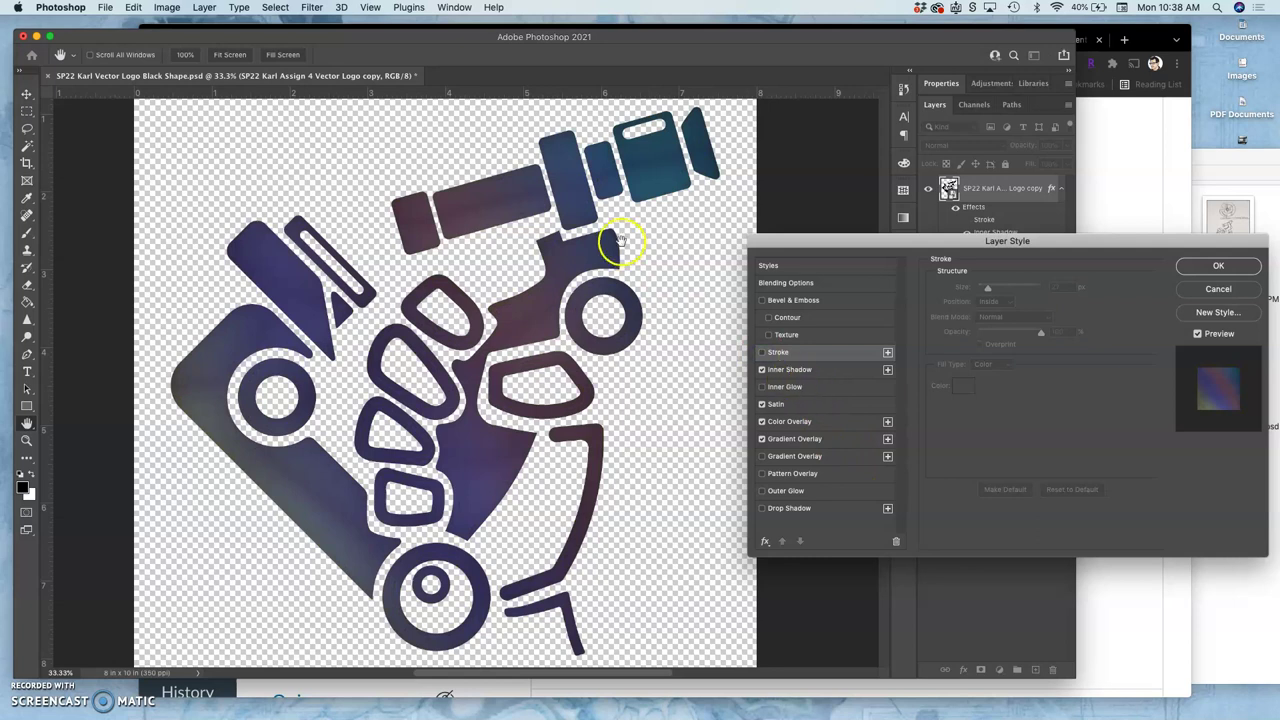
# Step: Enable a Bevel & Emboss Texture, make it shallower, and try a Contour with lower range
pyautogui.click(768, 335)
pyautogui.click(792, 340)
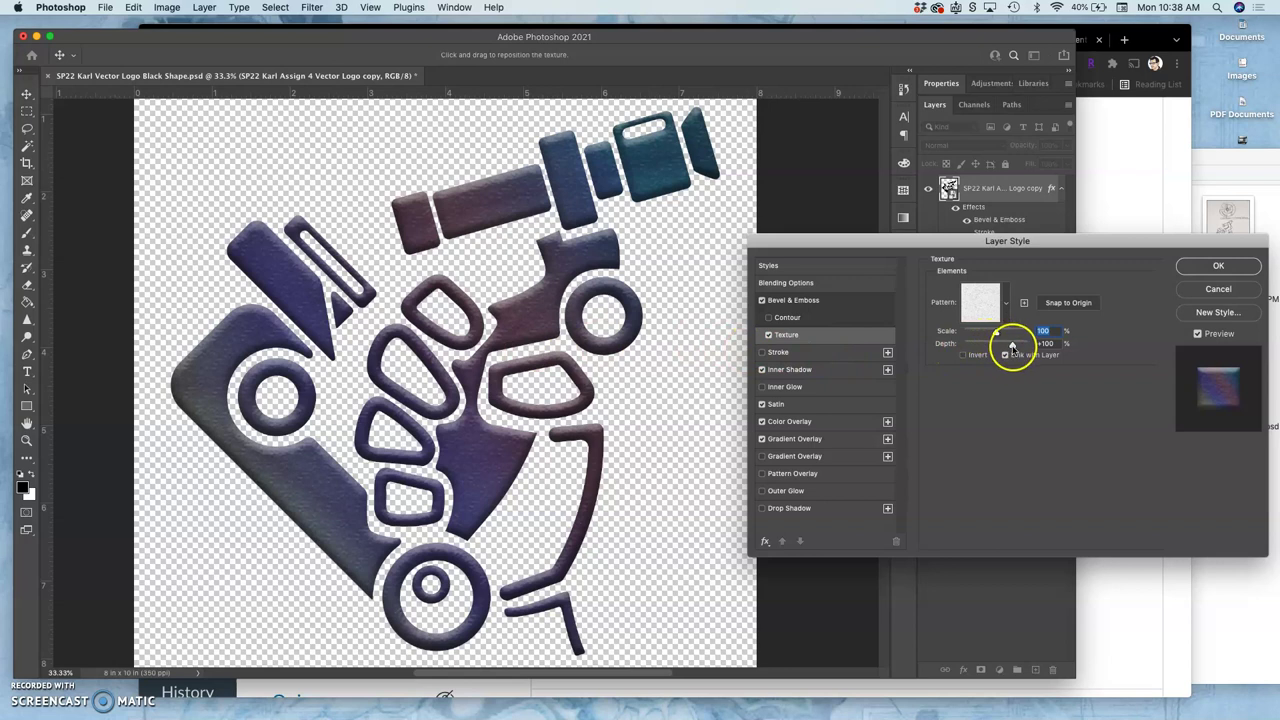
pyautogui.moveTo(1012, 345)
pyautogui.mouseDown()
pyautogui.moveTo(1000, 350)
pyautogui.moveTo(1013, 346)
pyautogui.moveTo(1003, 333)
pyautogui.mouseUp()
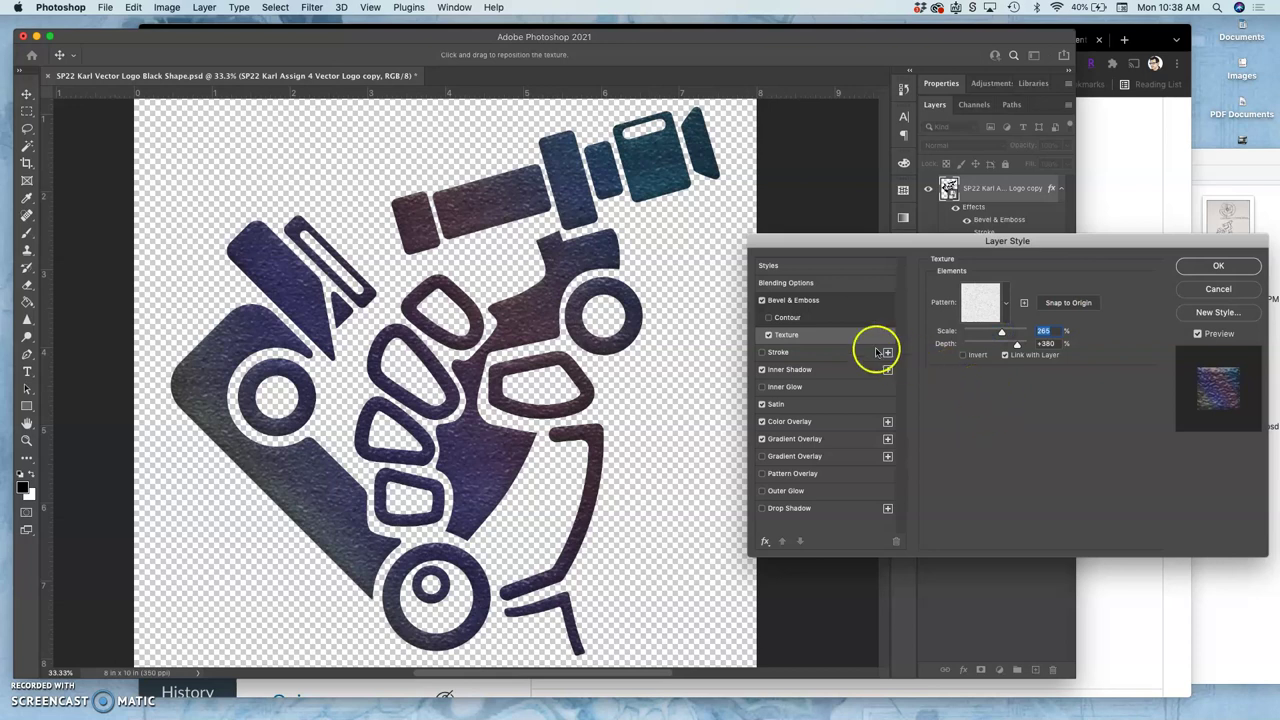
pyautogui.click(787, 318)
pyautogui.click(997, 314)
pyautogui.moveTo(997, 315); pyautogui.dragTo(983, 316)
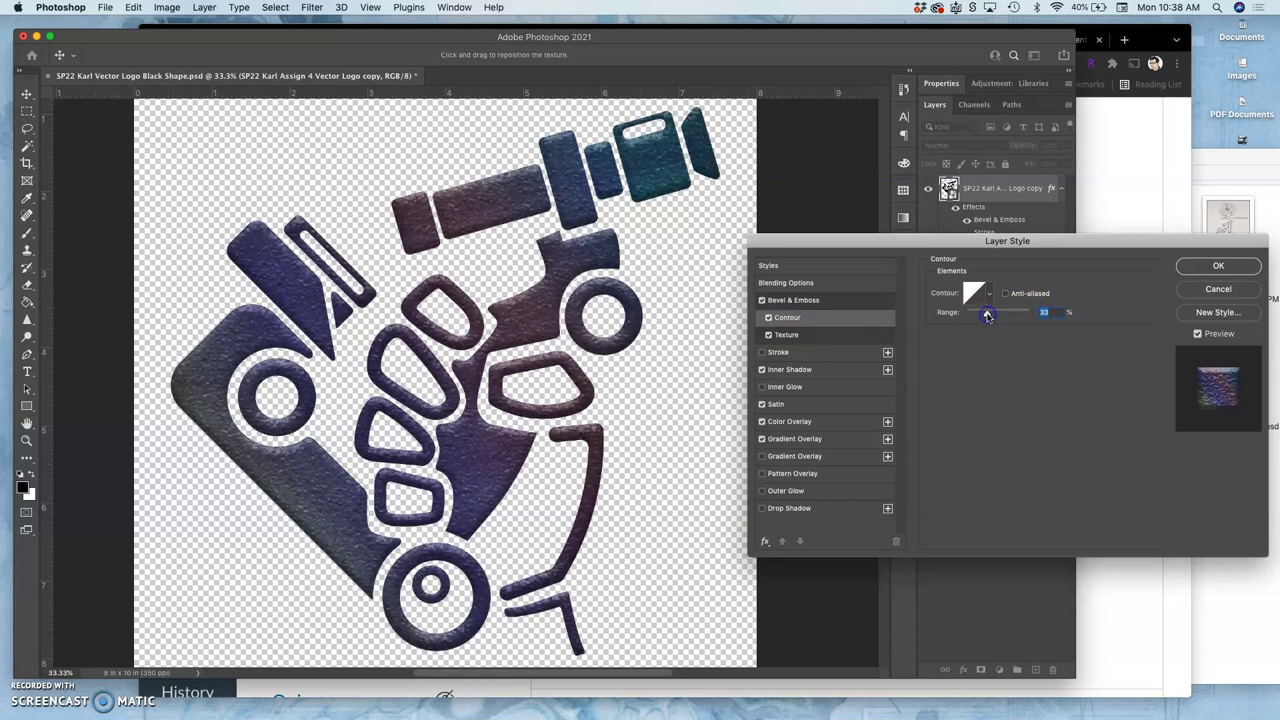
# Step: Turn Contour off, set texture depth to about +587, and apply the layer style
pyautogui.click(830, 334)
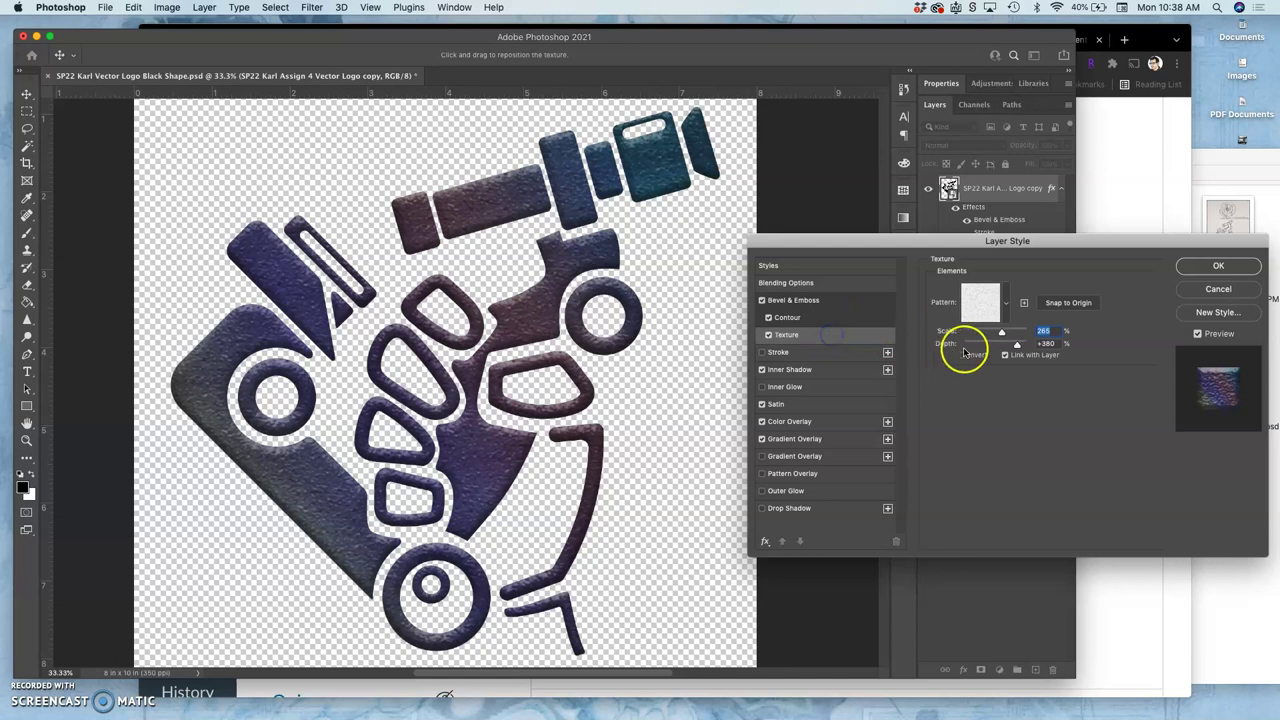
pyautogui.moveTo(998, 345)
pyautogui.mouseDown()
pyautogui.moveTo(1021, 345)
pyautogui.moveTo(977, 334)
pyautogui.mouseUp()
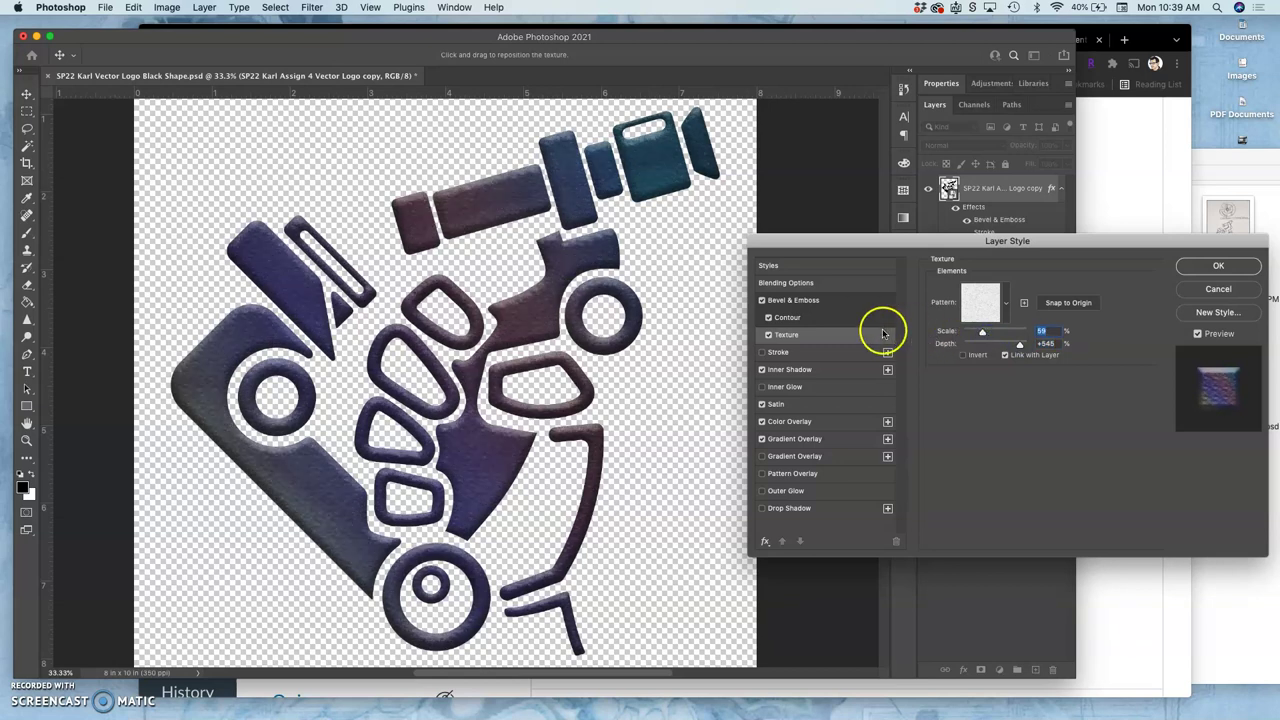
pyautogui.click(768, 318)
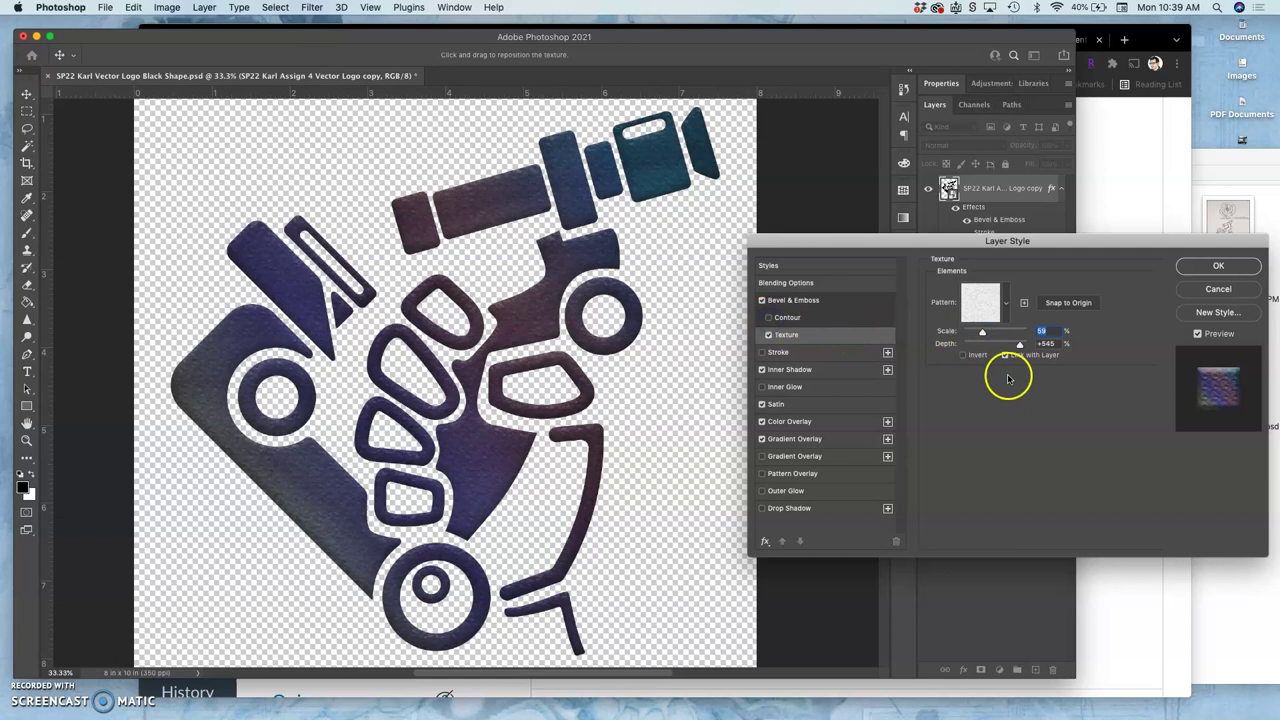
pyautogui.moveTo(1019, 345); pyautogui.dragTo(1014, 346)
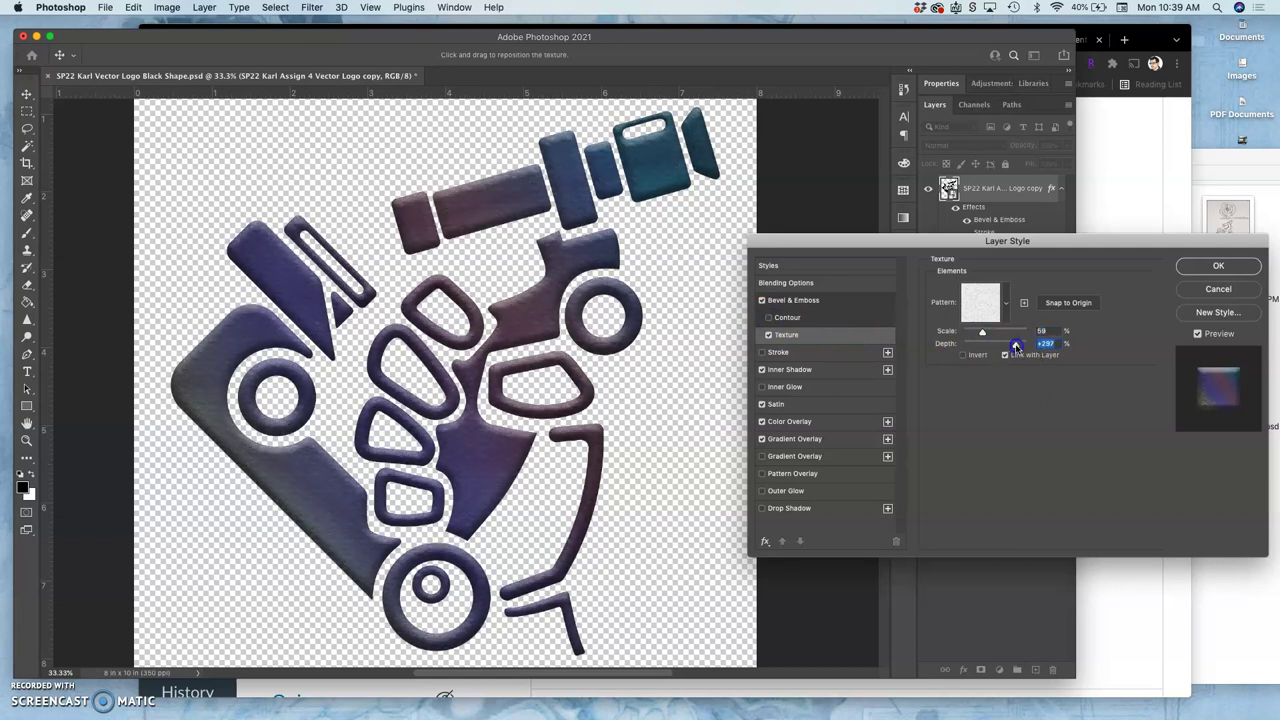
pyautogui.moveTo(1021, 344); pyautogui.dragTo(1022, 345)
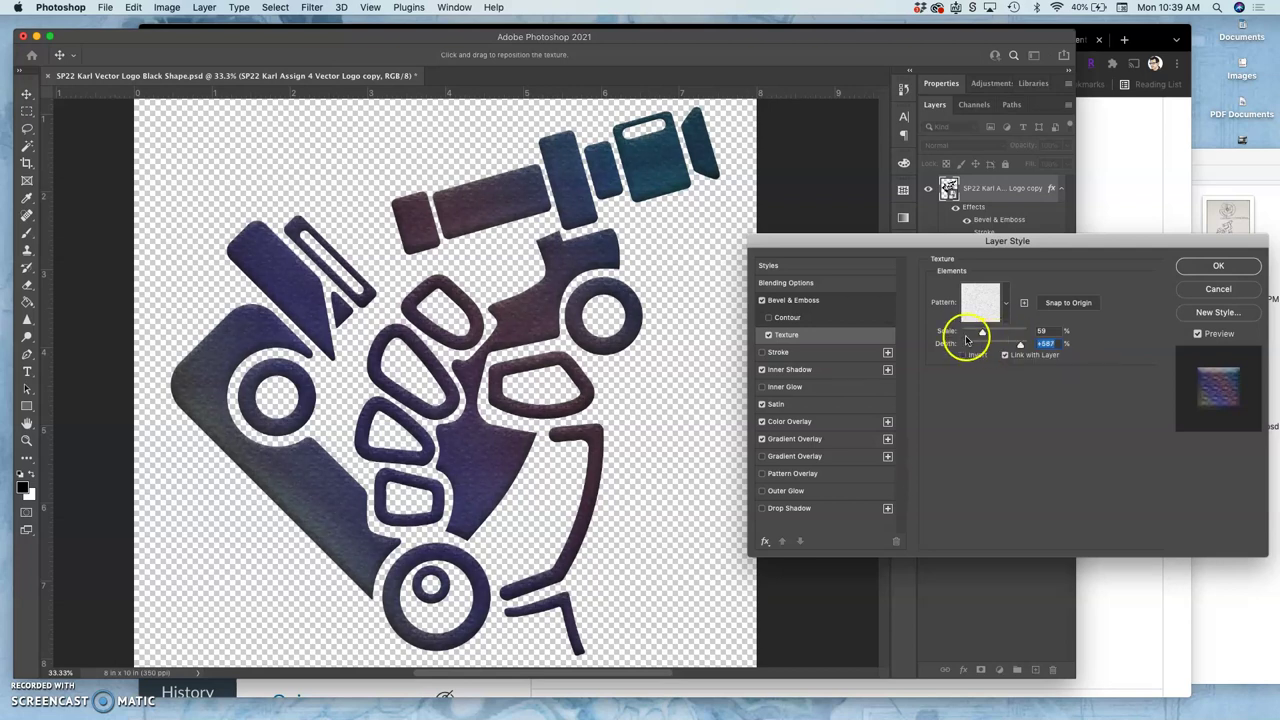
pyautogui.click(1218, 265)
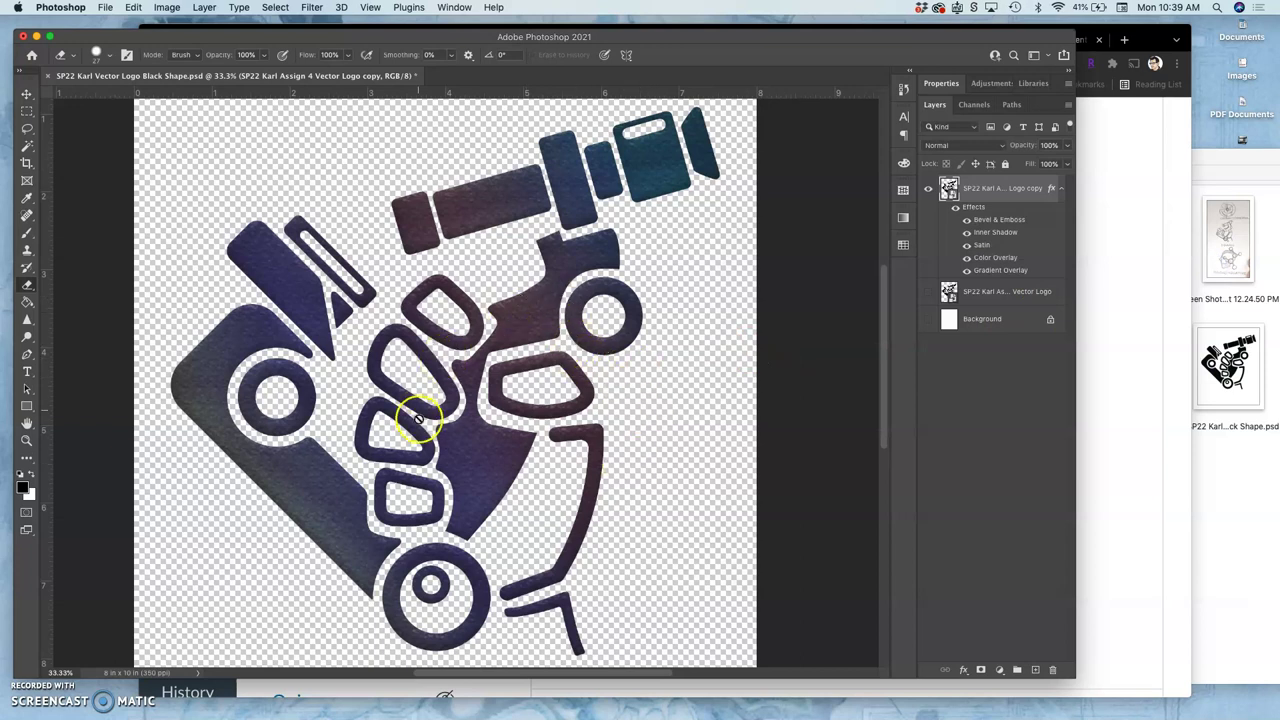
# Step: Show the white Background, duplicate Vector Logo with Cmd+J, and move the copy to the top
pyautogui.click(972, 208)
pyautogui.click(972, 208)
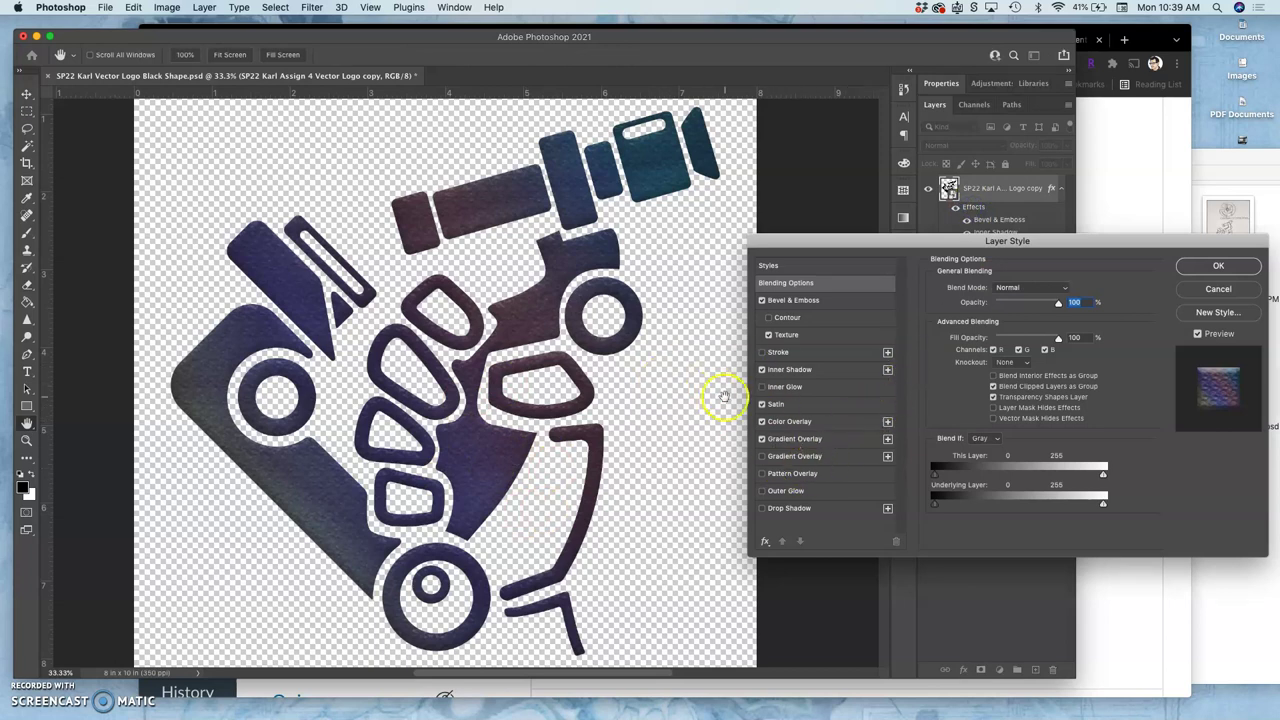
pyautogui.click(1218, 265)
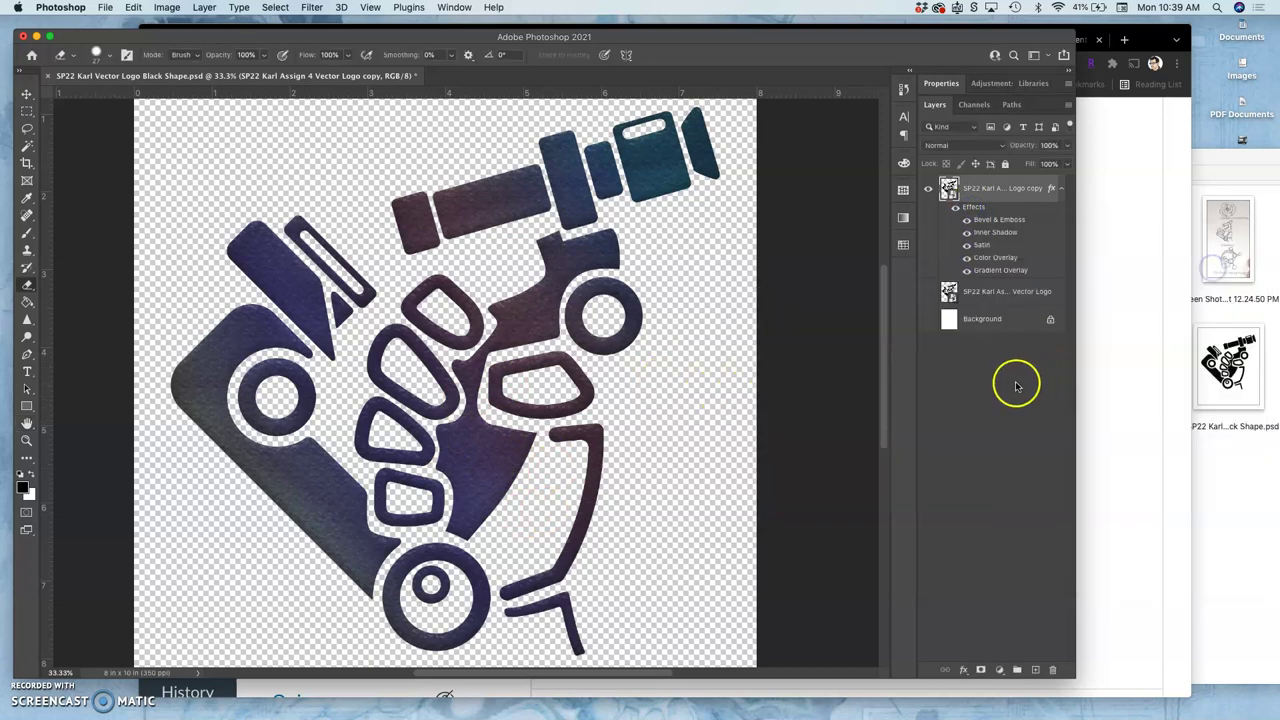
pyautogui.click(929, 319)
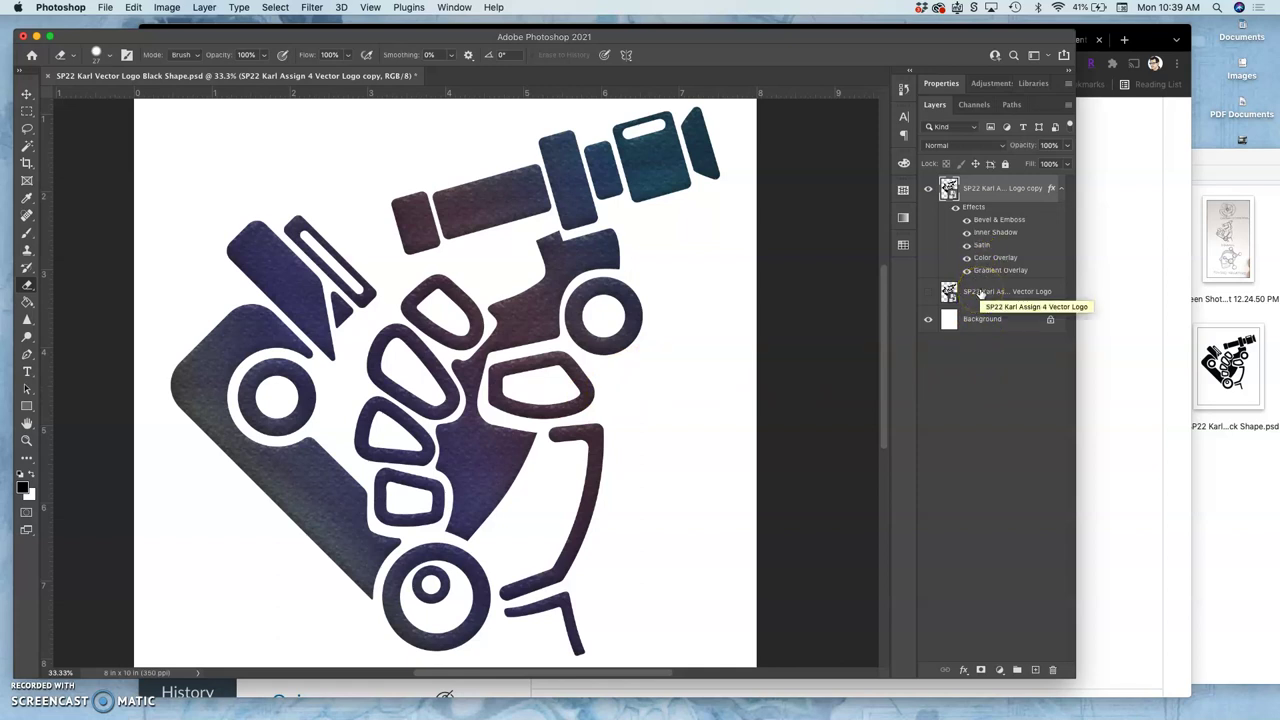
pyautogui.click(928, 291)
pyautogui.click(978, 295)
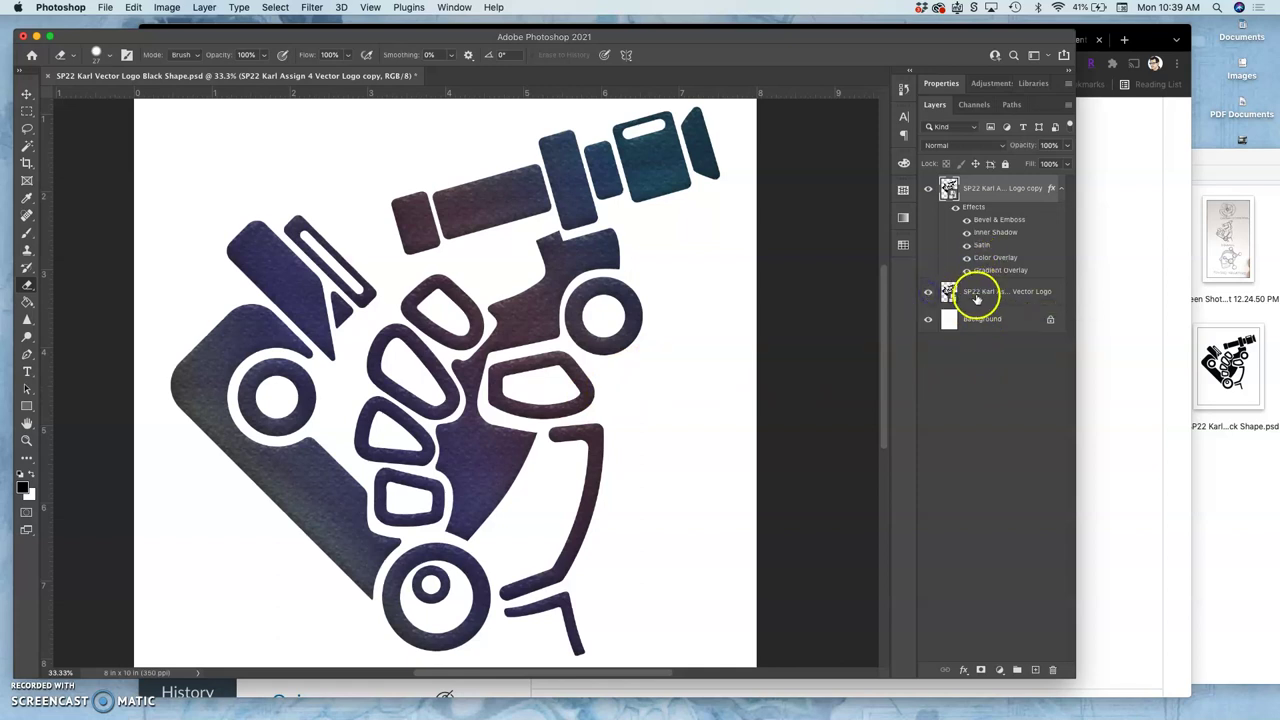
pyautogui.press('super+j')
pyautogui.click(928, 318)
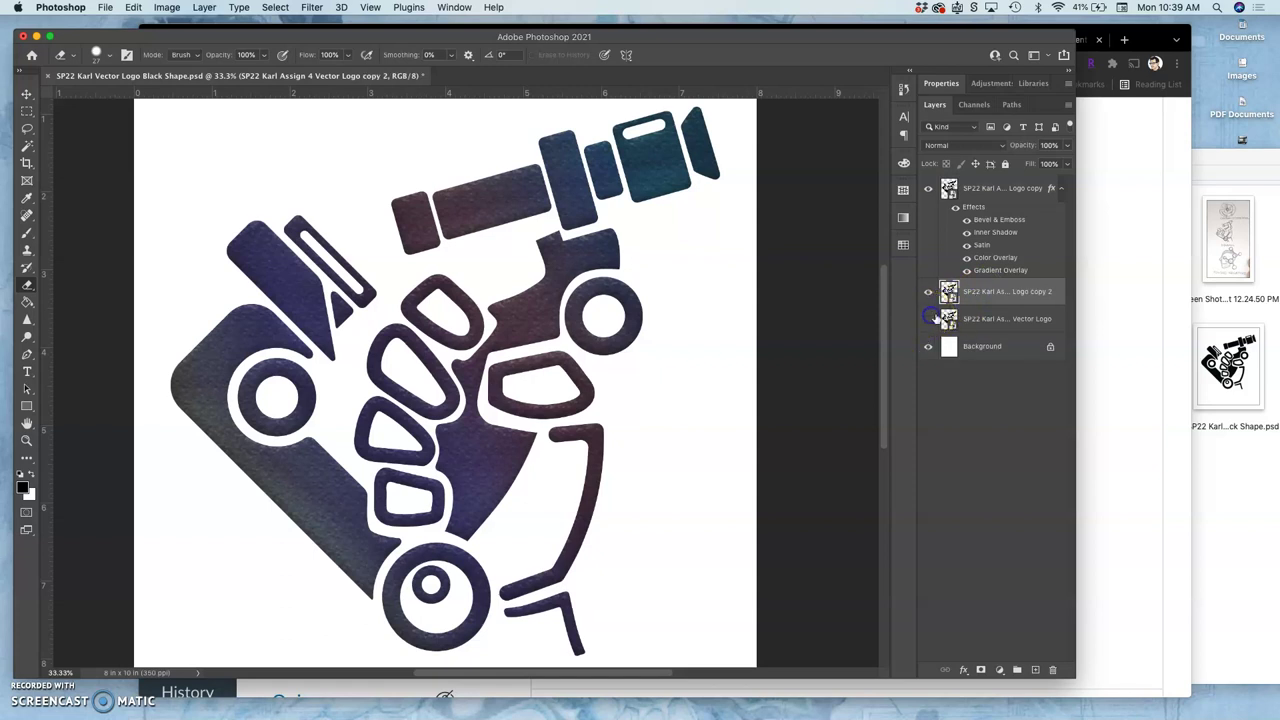
pyautogui.moveTo(986, 300); pyautogui.dragTo(998, 196)
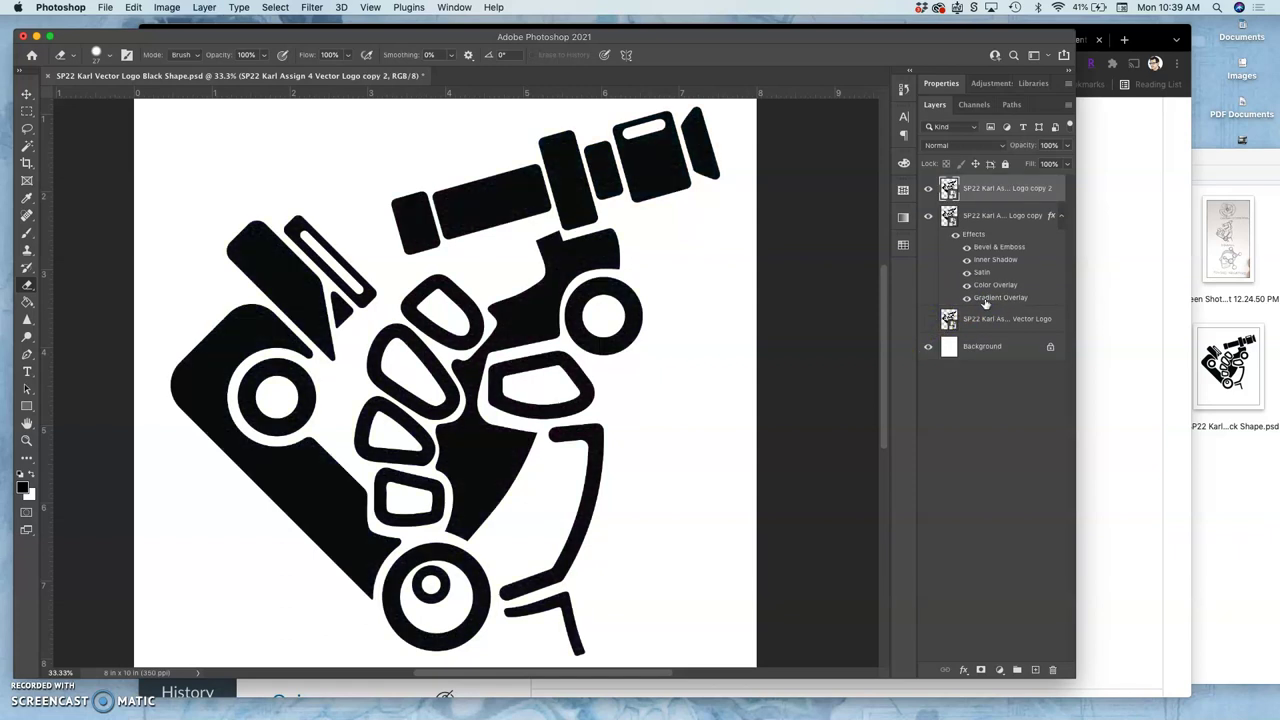
# Step: Give the top logo copy a pale yellow #ffff99 Color Overlay
pyautogui.doubleClick(998, 201)
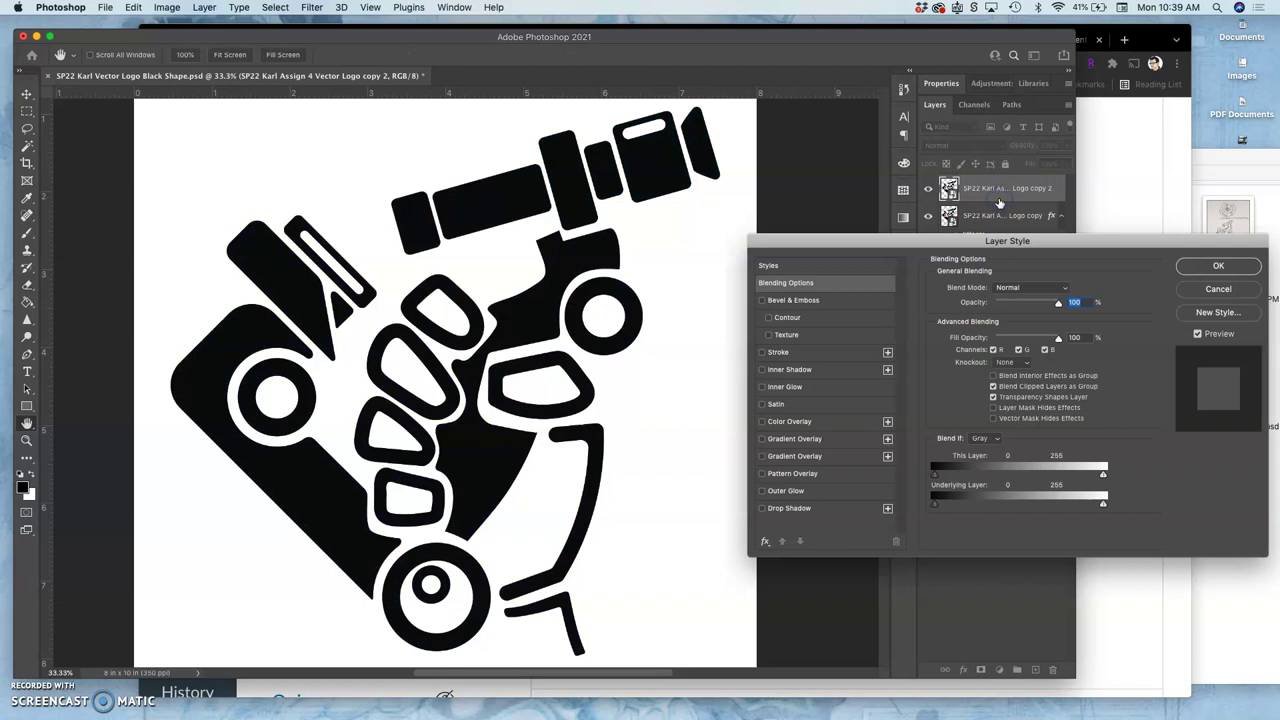
pyautogui.click(762, 422)
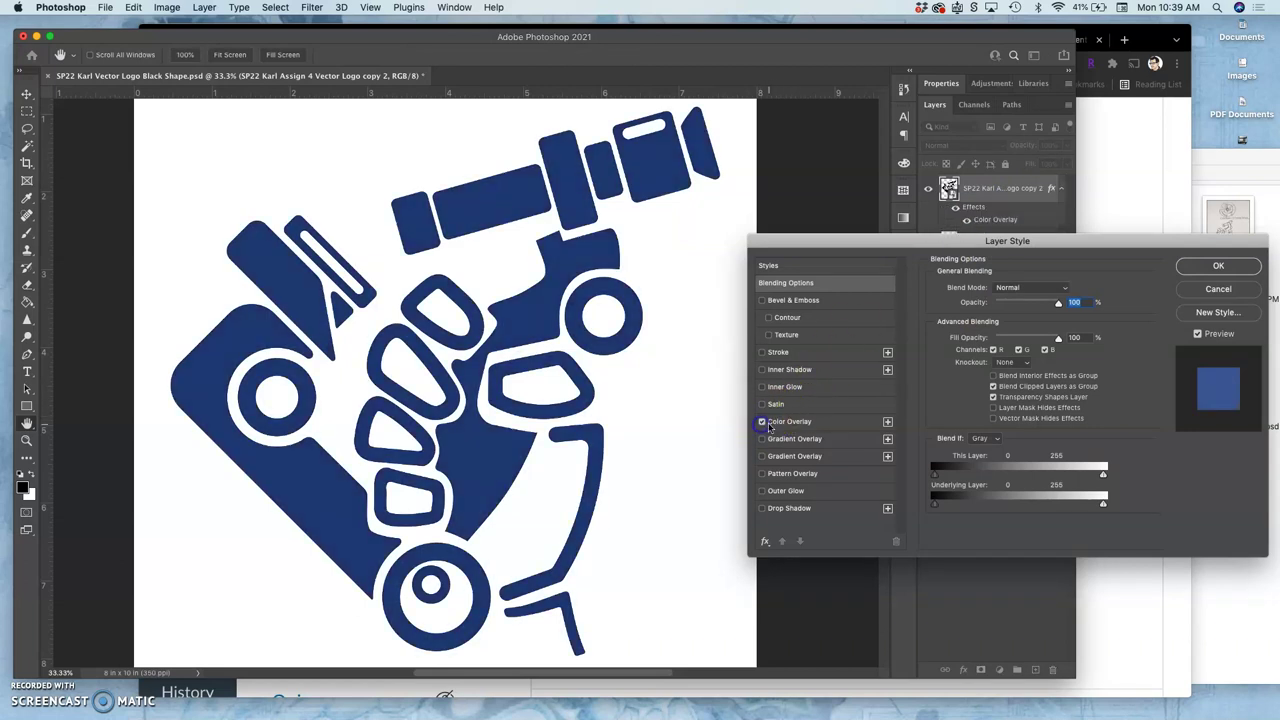
pyautogui.click(790, 425)
pyautogui.moveTo(1015, 310); pyautogui.dragTo(1014, 311)
pyautogui.click(1066, 289)
pyautogui.moveTo(743, 302); pyautogui.dragTo(775, 335)
pyautogui.click(773, 350)
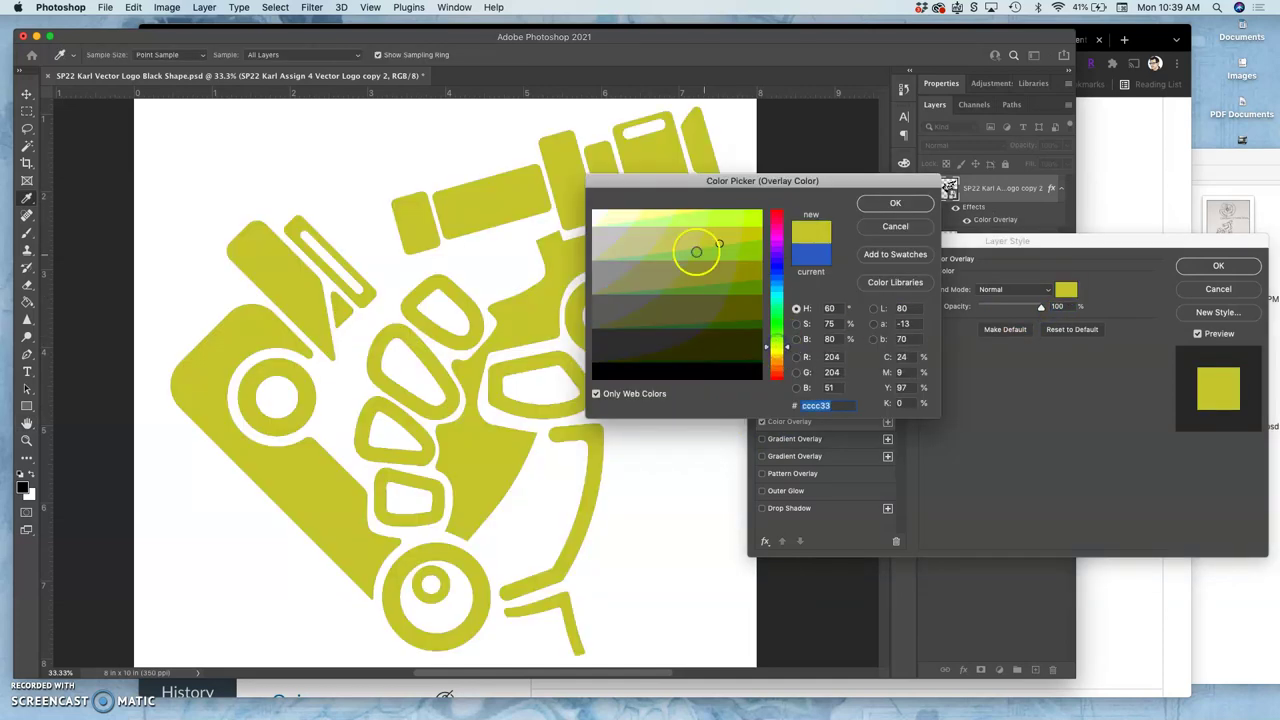
pyautogui.click(638, 217)
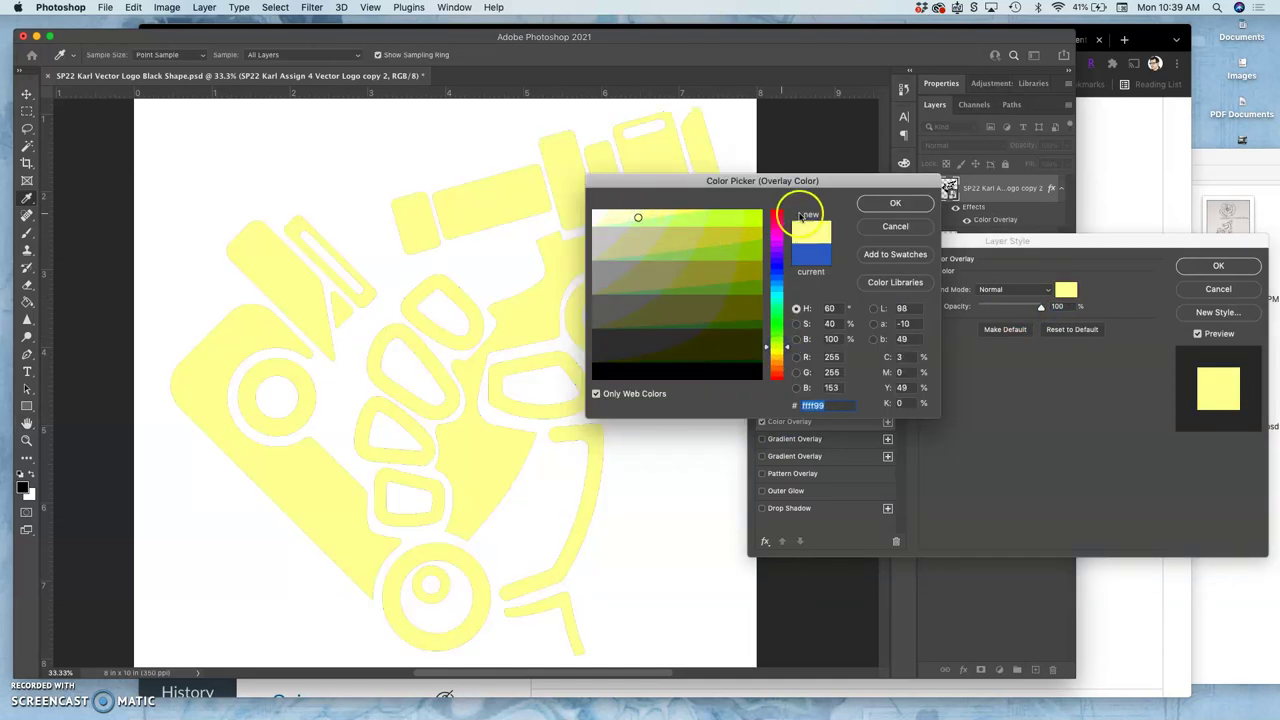
pyautogui.click(890, 202)
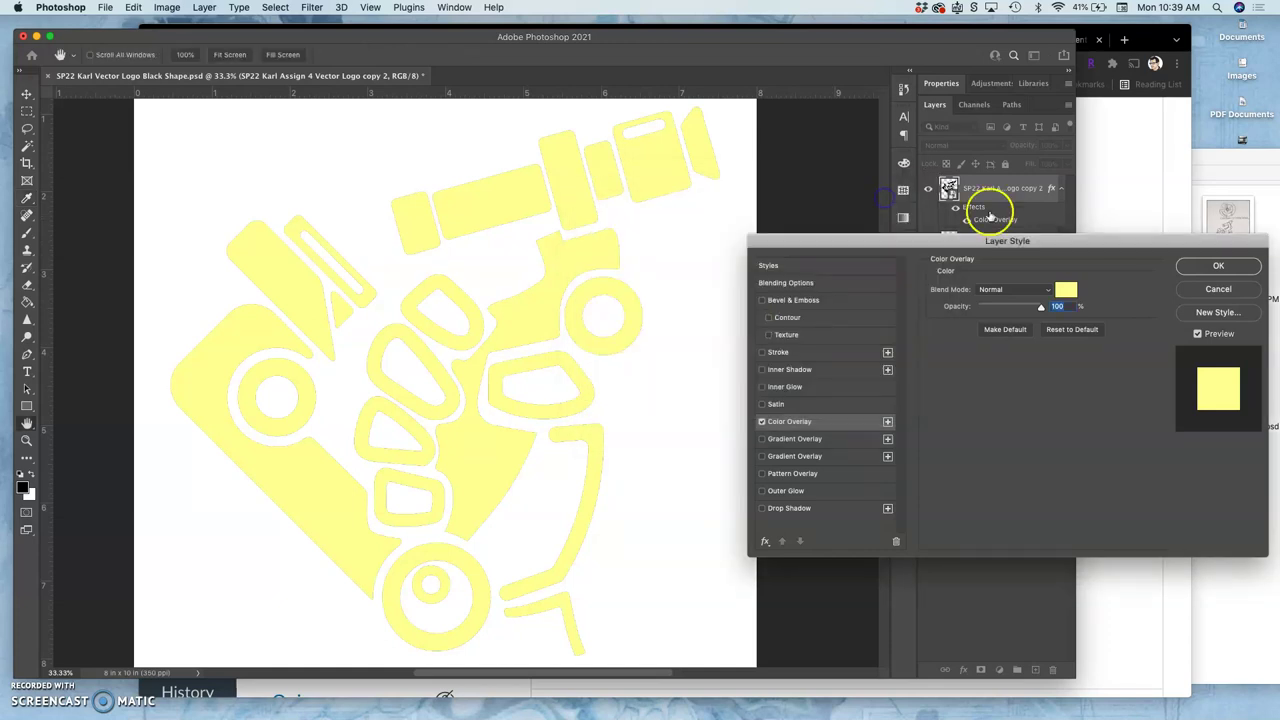
pyautogui.click(1218, 265)
# Step: Set the yellow copy's layer opacity to 18%, comparing it on and off
pyautogui.click(1067, 146)
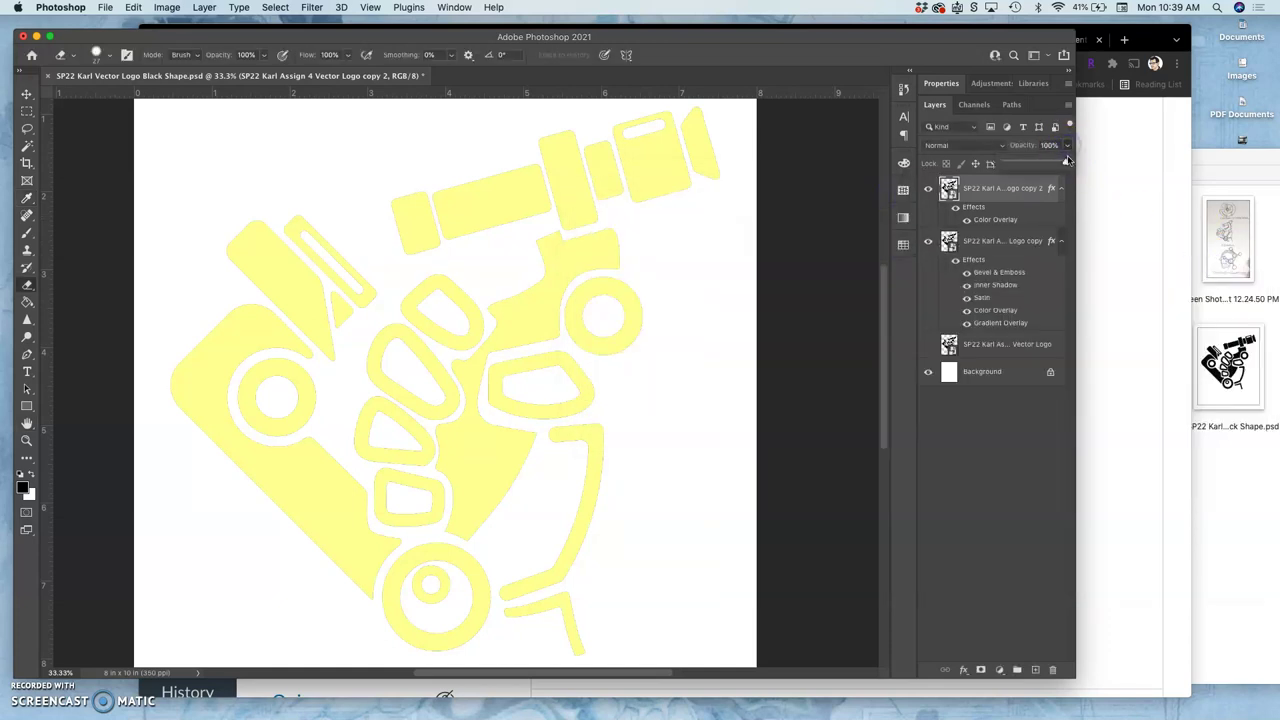
pyautogui.moveTo(1045, 166); pyautogui.dragTo(1009, 168)
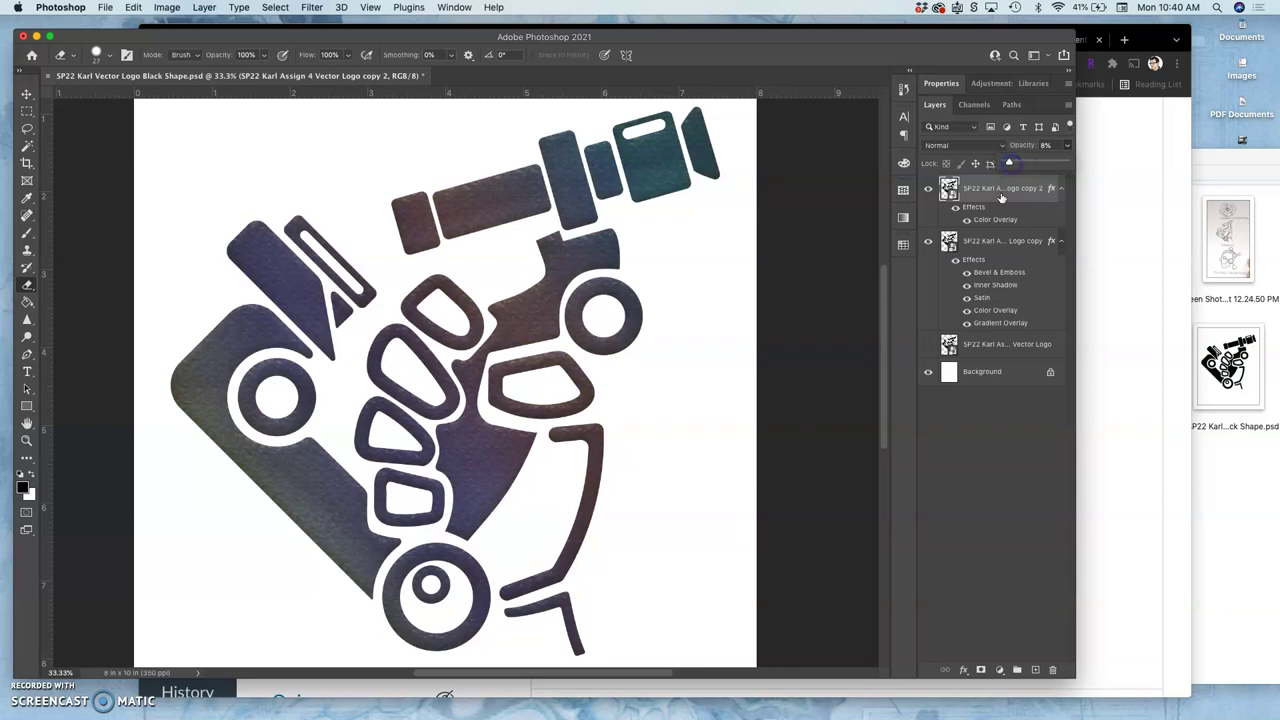
pyautogui.click(928, 190)
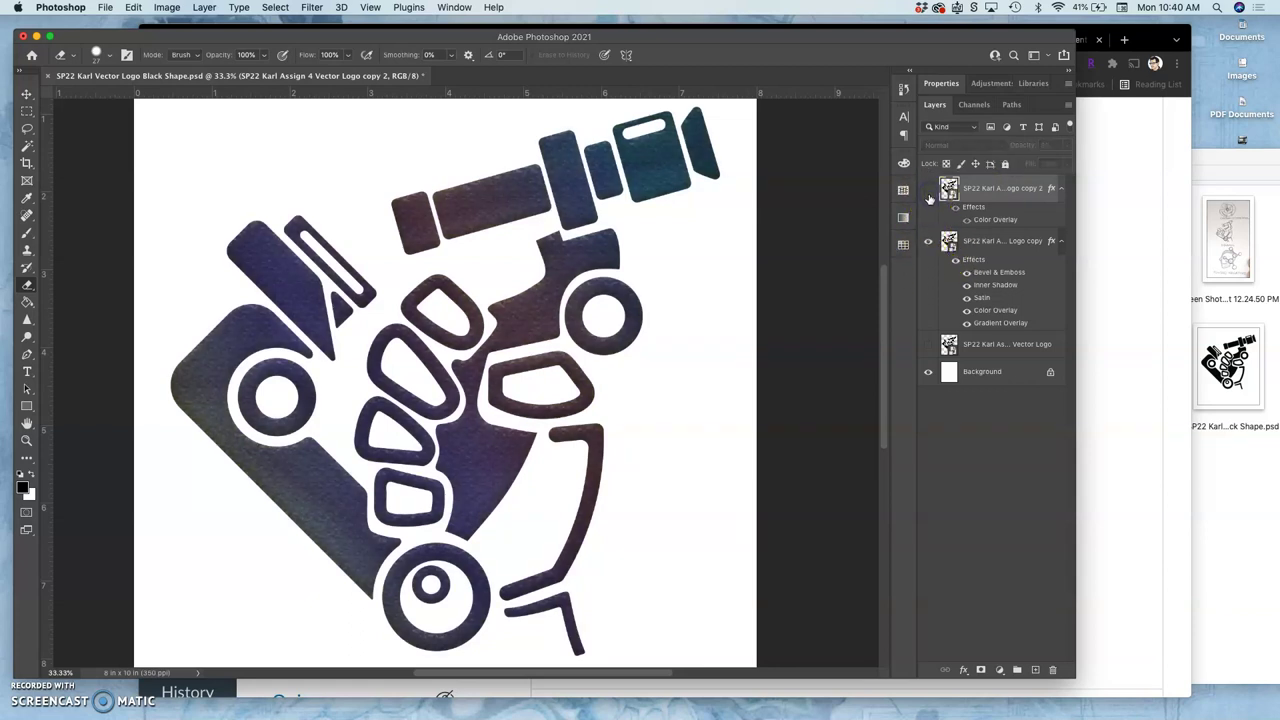
pyautogui.click(928, 190)
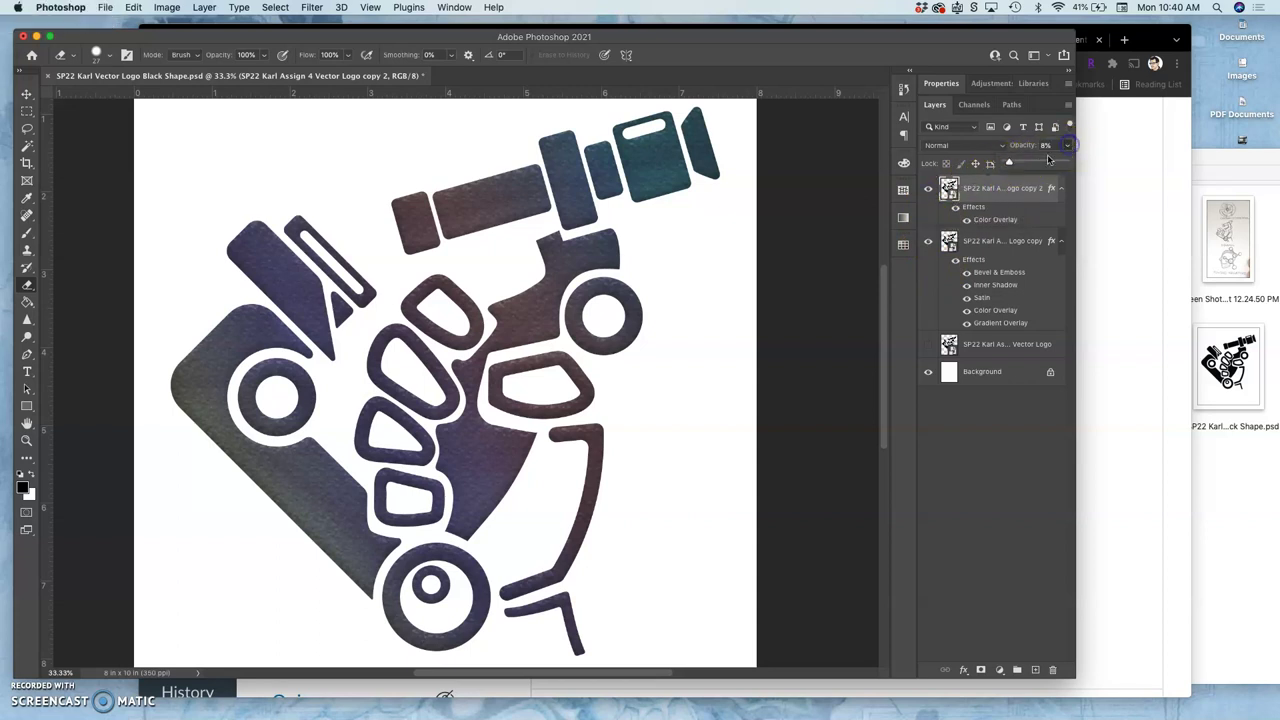
pyautogui.moveTo(1040, 160); pyautogui.dragTo(1016, 164)
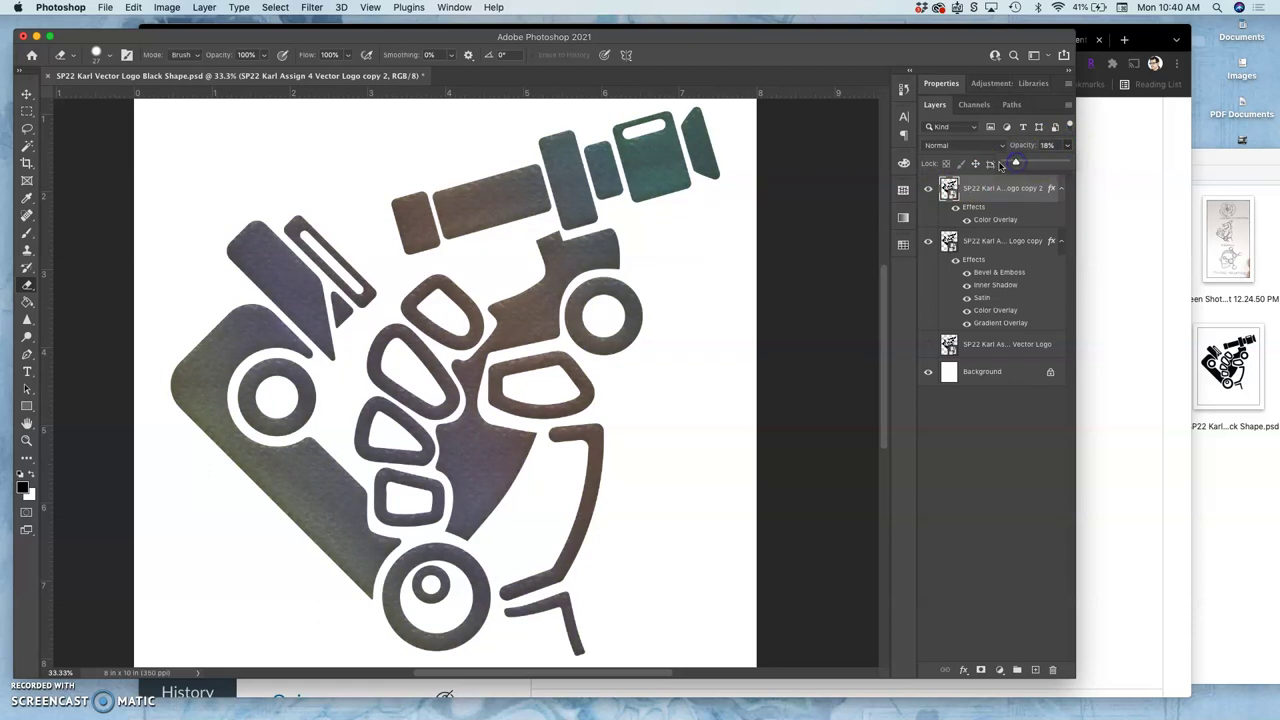
# Step: Set the yellow copy's blend mode to Dissolve and zoom in to inspect the speckled grain
pyautogui.click(963, 146)
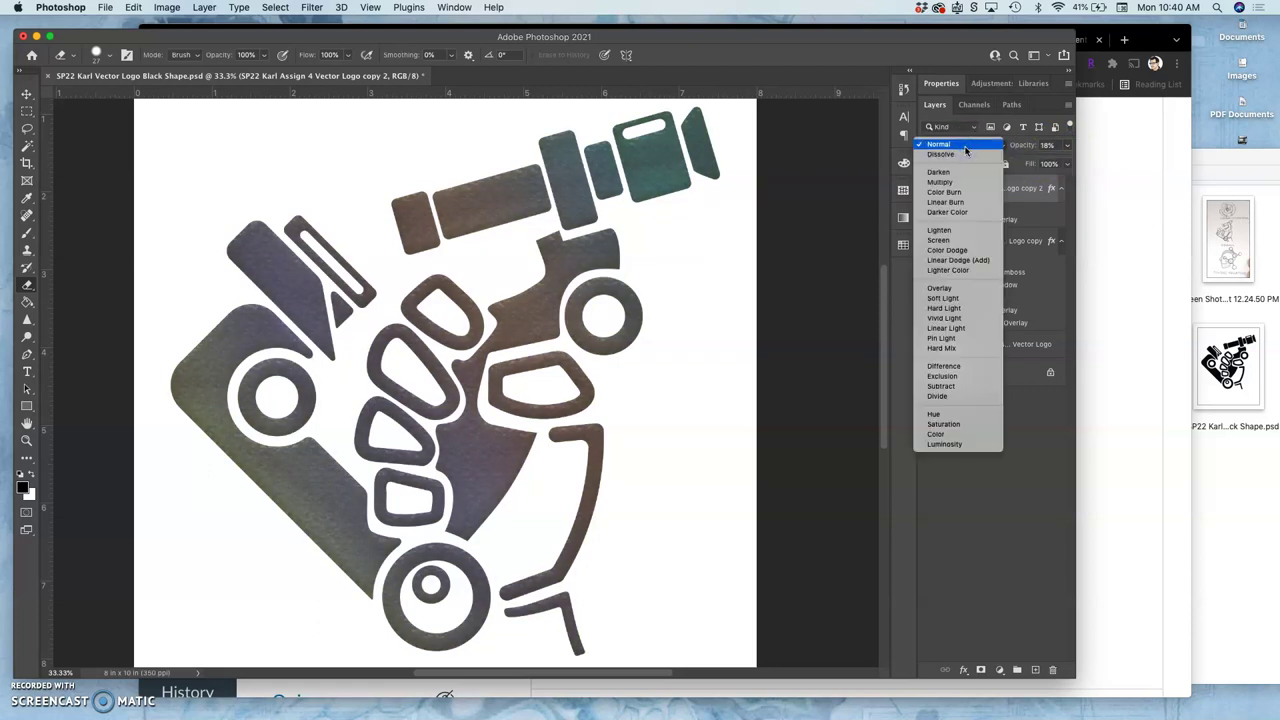
pyautogui.click(957, 155)
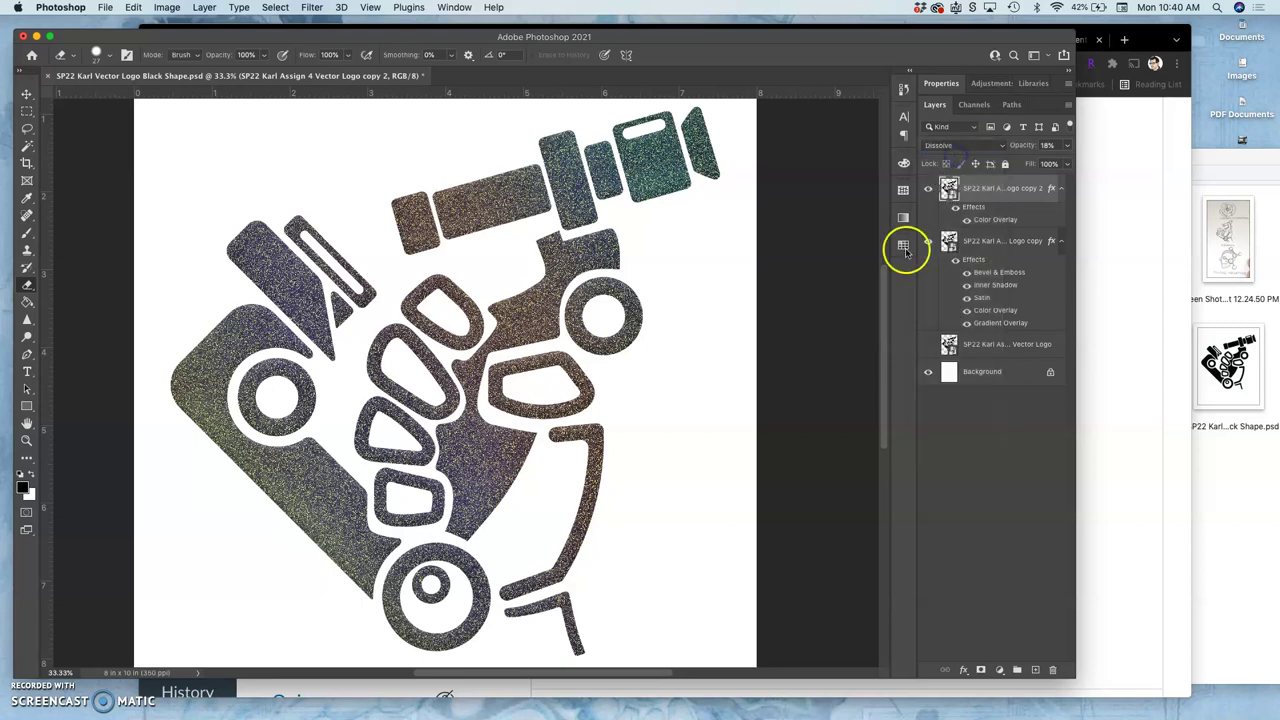
pyautogui.press('super+equal')
pyautogui.press('super+equal')
pyautogui.press('super+equal')
pyautogui.press('super+equal')
pyautogui.press('super+equal')
pyautogui.press('super+equal')
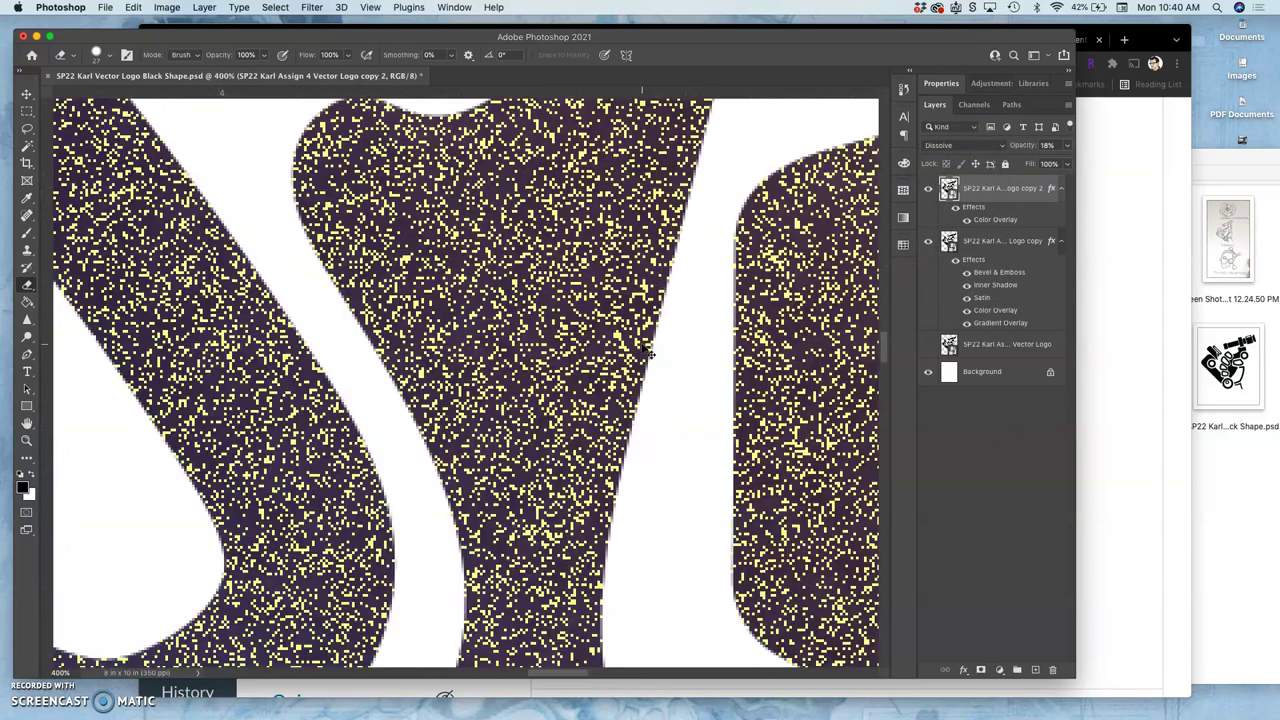
pyautogui.press('super+minus')
pyautogui.press('super+minus')
pyautogui.press('super+minus')
pyautogui.press('super+minus')
pyautogui.press('super+minus')
pyautogui.press('super+minus')
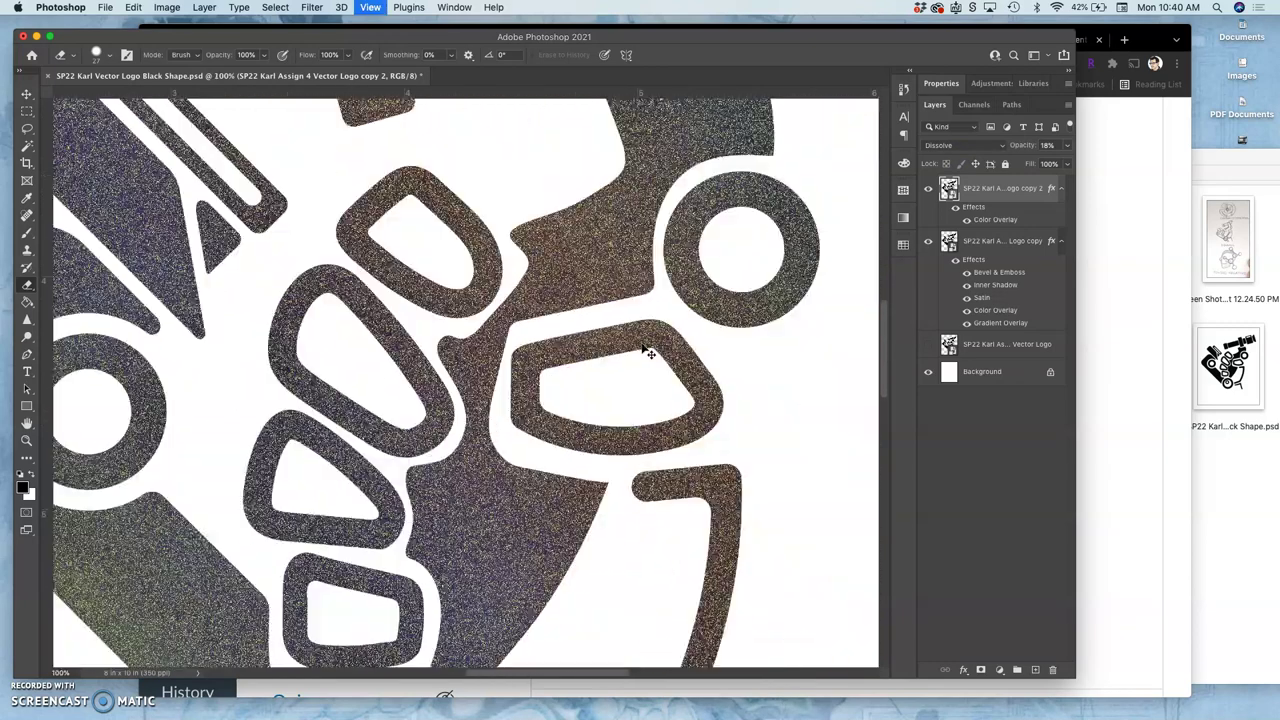
pyautogui.press('super+minus')
pyautogui.press('super+minus')
pyautogui.press('super+equal')
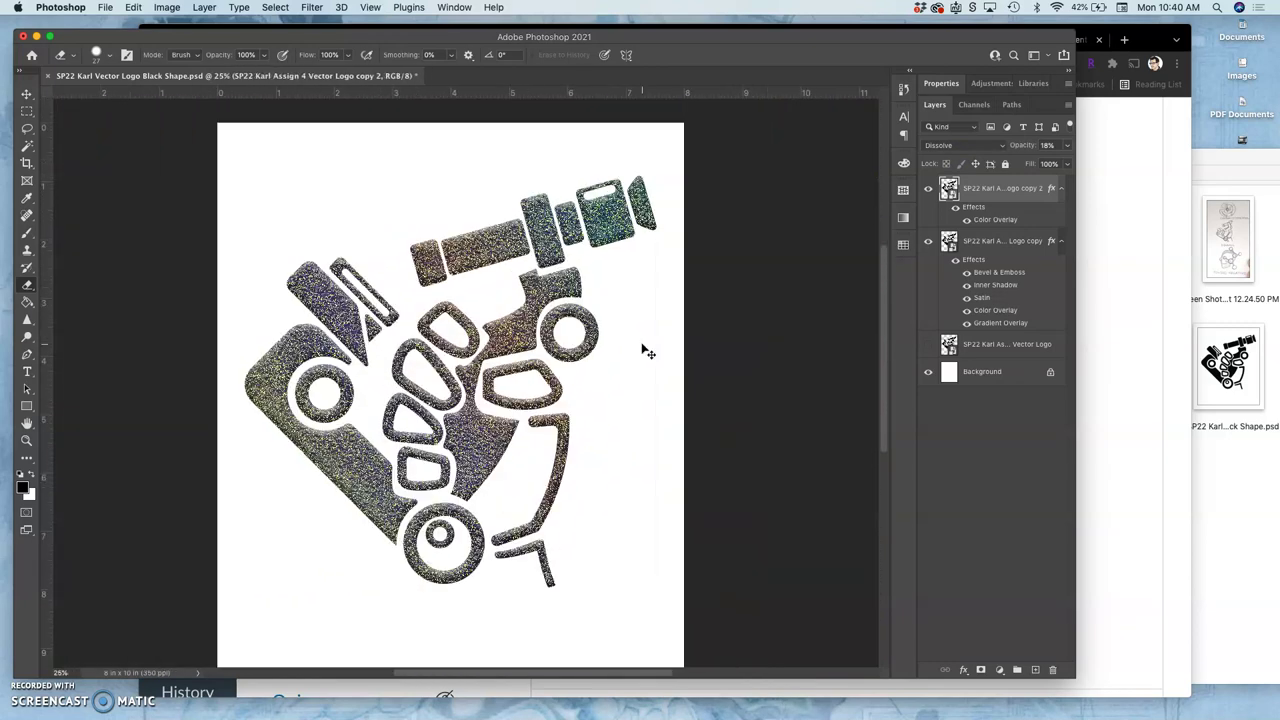
pyautogui.click(670, 340)
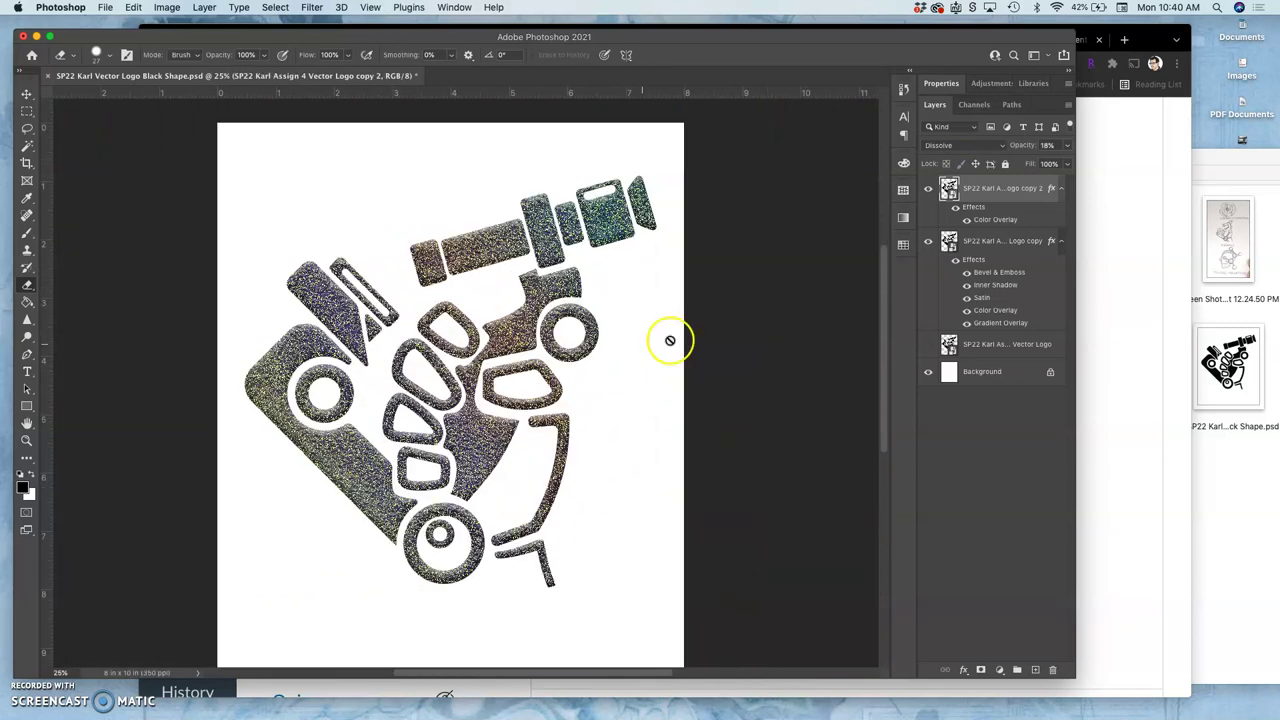
# Step: Lower the top copy's Color Overlay opacity to 63% and zoom to inspect the texture
pyautogui.doubleClick(978, 216)
pyautogui.click(1066, 288)
pyautogui.moveTo(1041, 306); pyautogui.dragTo(1005, 313)
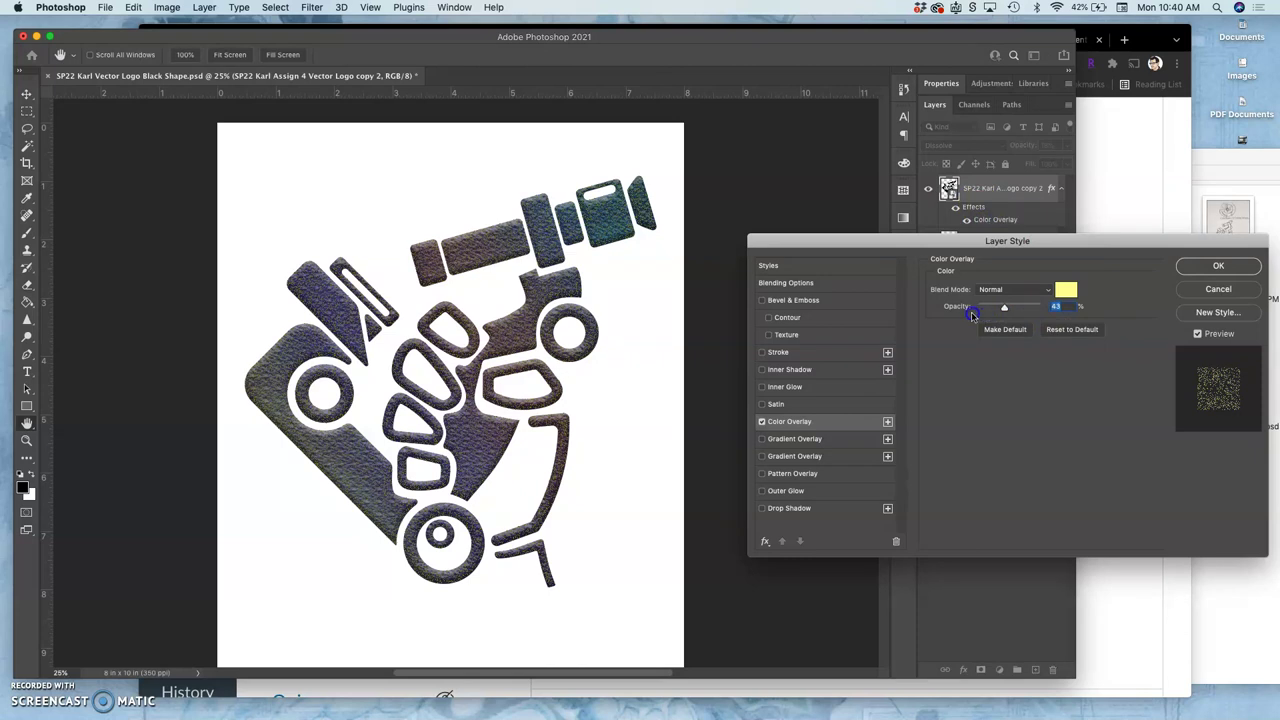
pyautogui.click(1196, 266)
pyautogui.press('super+plus')
pyautogui.press('super+plus')
pyautogui.press('super+plus')
pyautogui.press('super+plus')
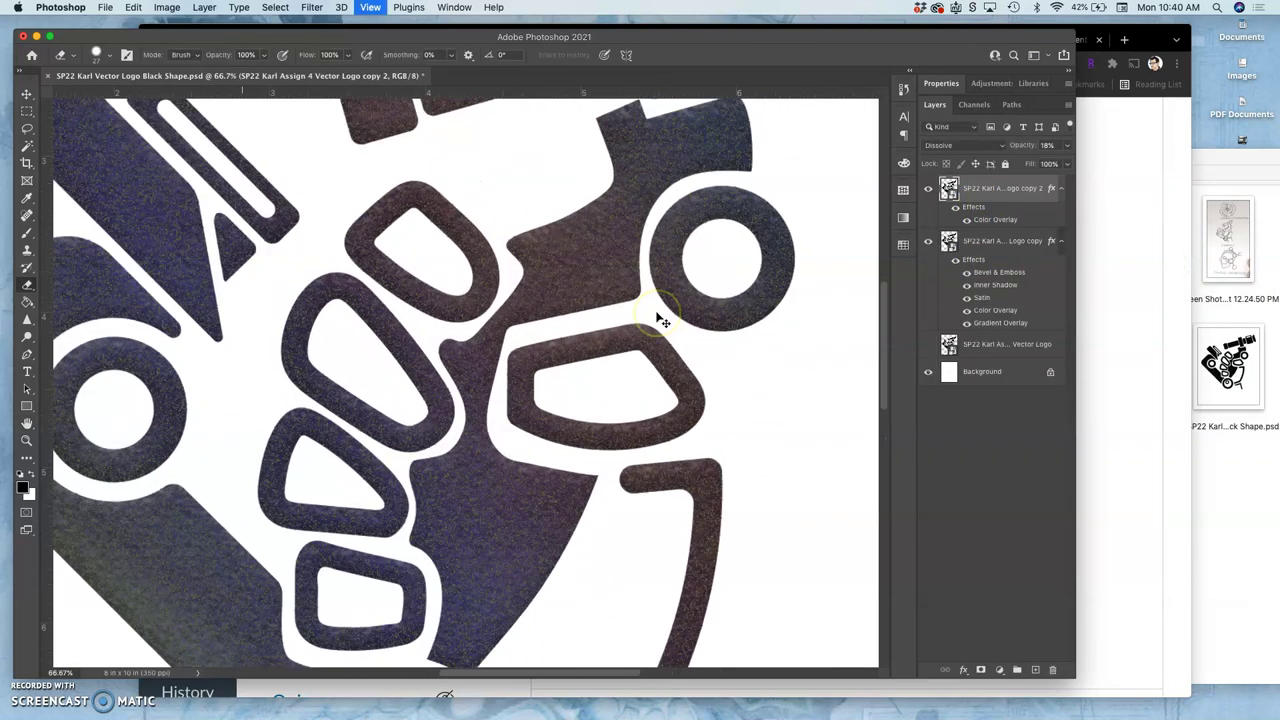
pyautogui.press('super+minus')
pyautogui.press('super+minus')
pyautogui.press('super+minus')
pyautogui.press('super+minus')
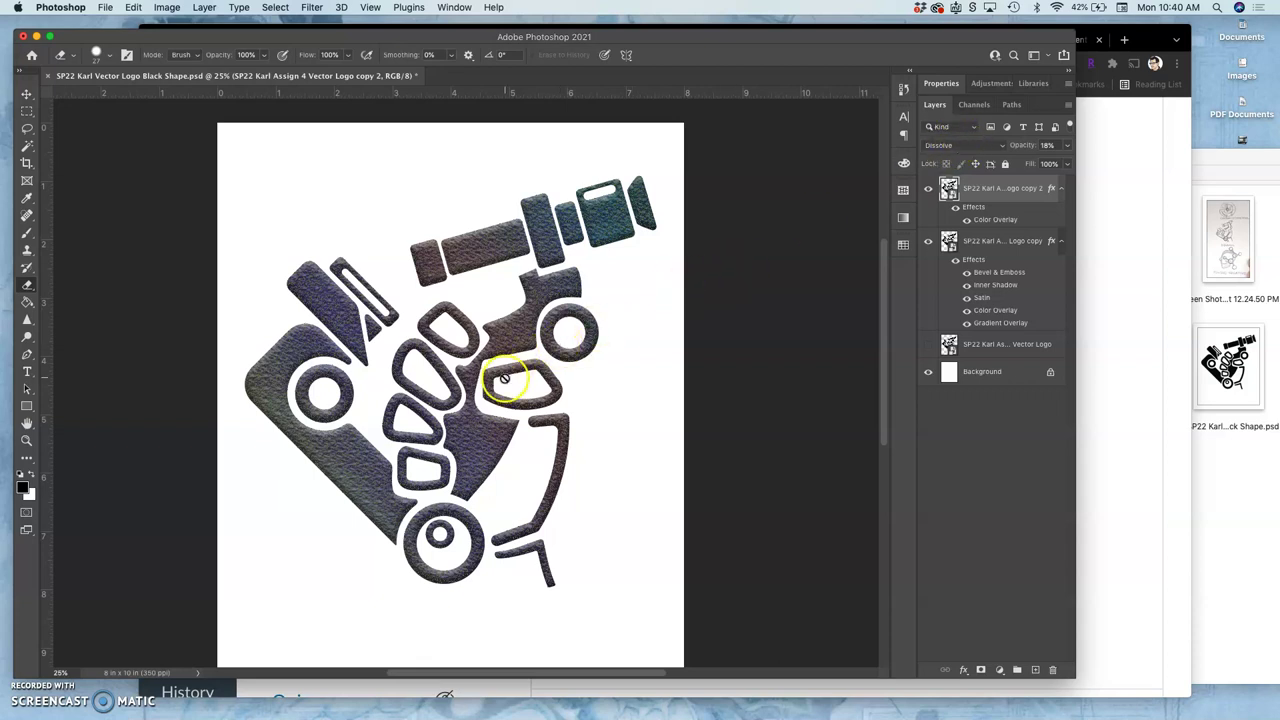
pyautogui.press('super+plus')
pyautogui.press('super+plus')
pyautogui.press('super+plus')
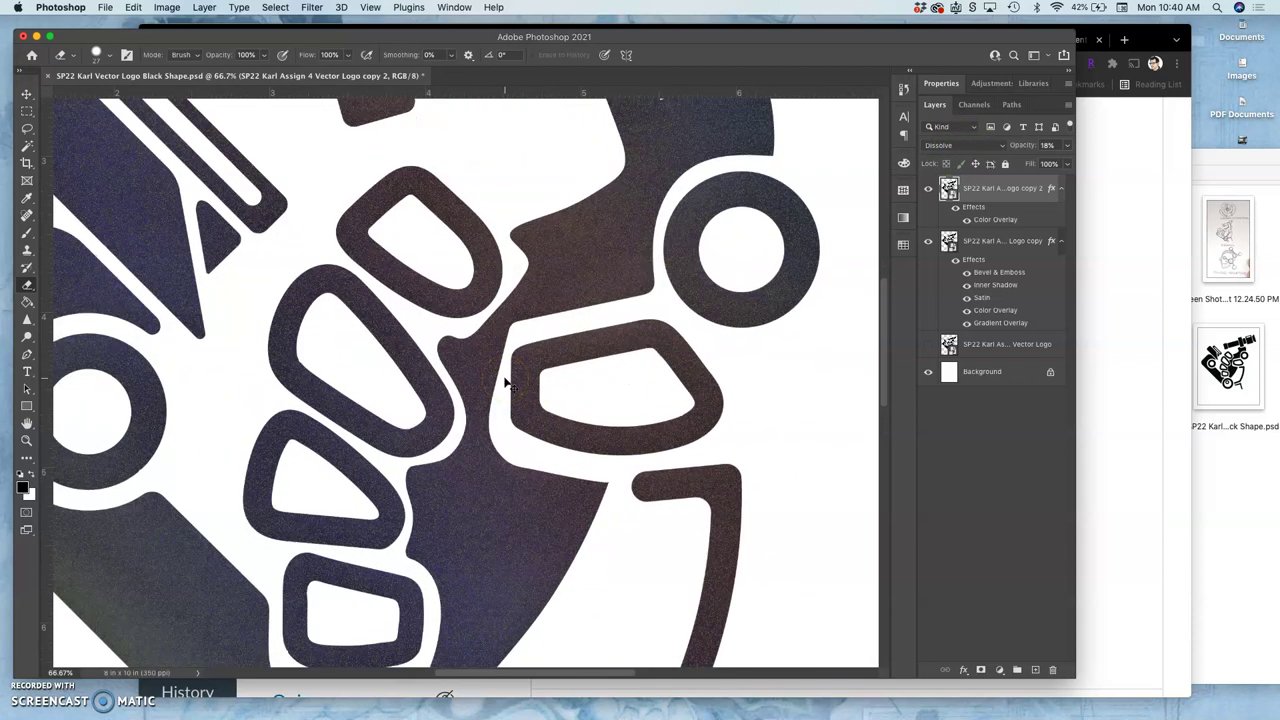
pyautogui.press('super+plus')
pyautogui.press('super+plus')
pyautogui.press('super+minus')
pyautogui.press('super+minus')
pyautogui.press('super+minus')
pyautogui.press('super+plus')
pyautogui.press('super+plus')
pyautogui.press('super+plus')
pyautogui.press('super+minus')
pyautogui.press('super+minus')
pyautogui.press('super+minus')
pyautogui.press('super+minus')
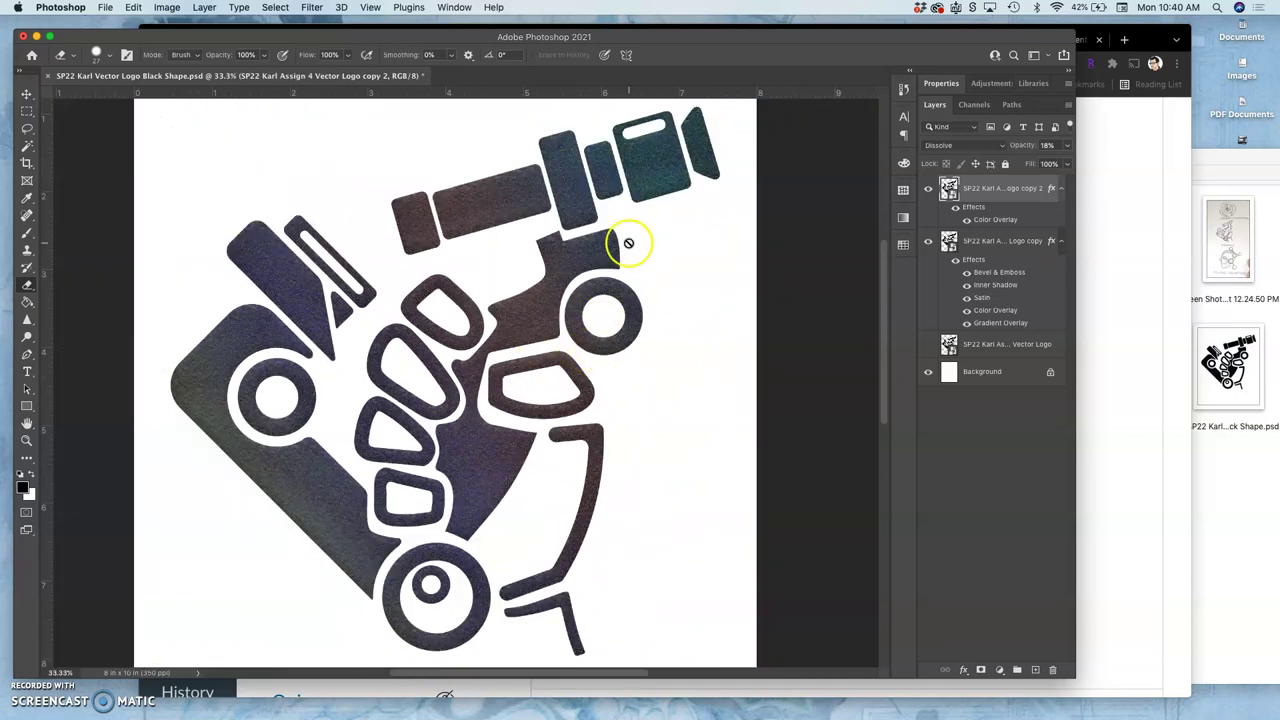
# Step: Add a Multiply Drop Shadow to the Logo copy layer and tighten its size and spread
pyautogui.click(970, 256)
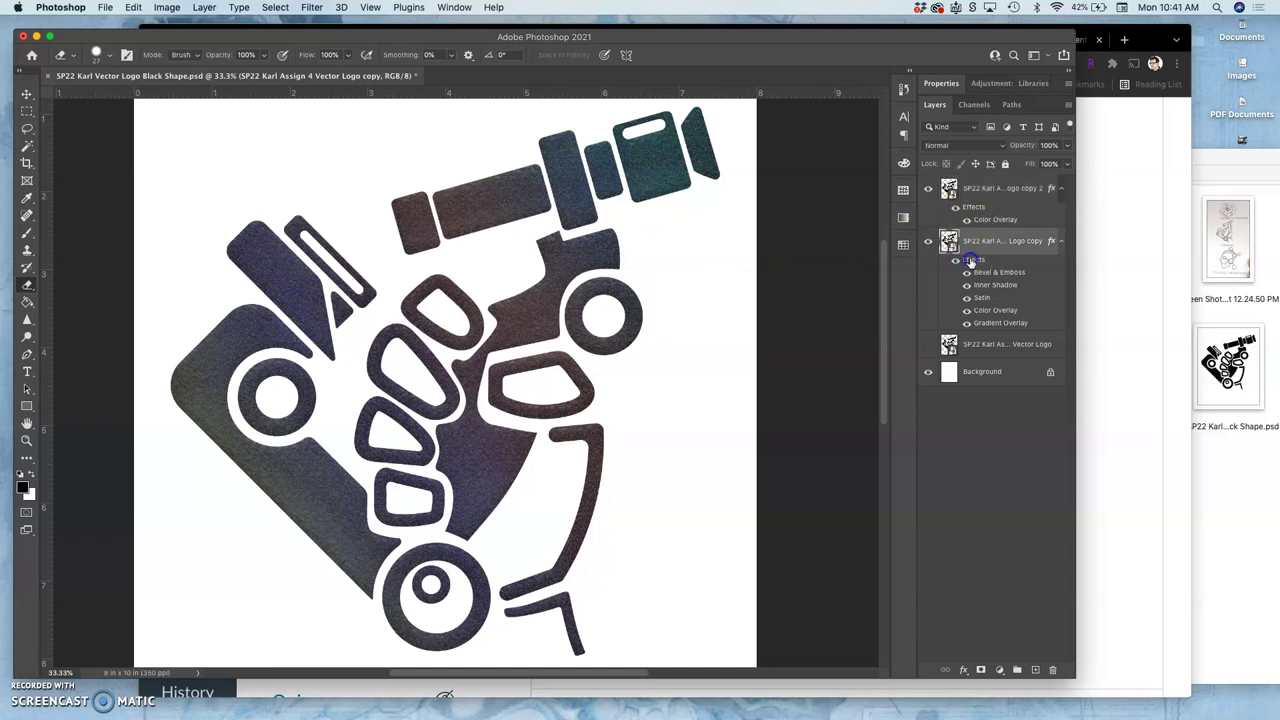
pyautogui.doubleClick(970, 256)
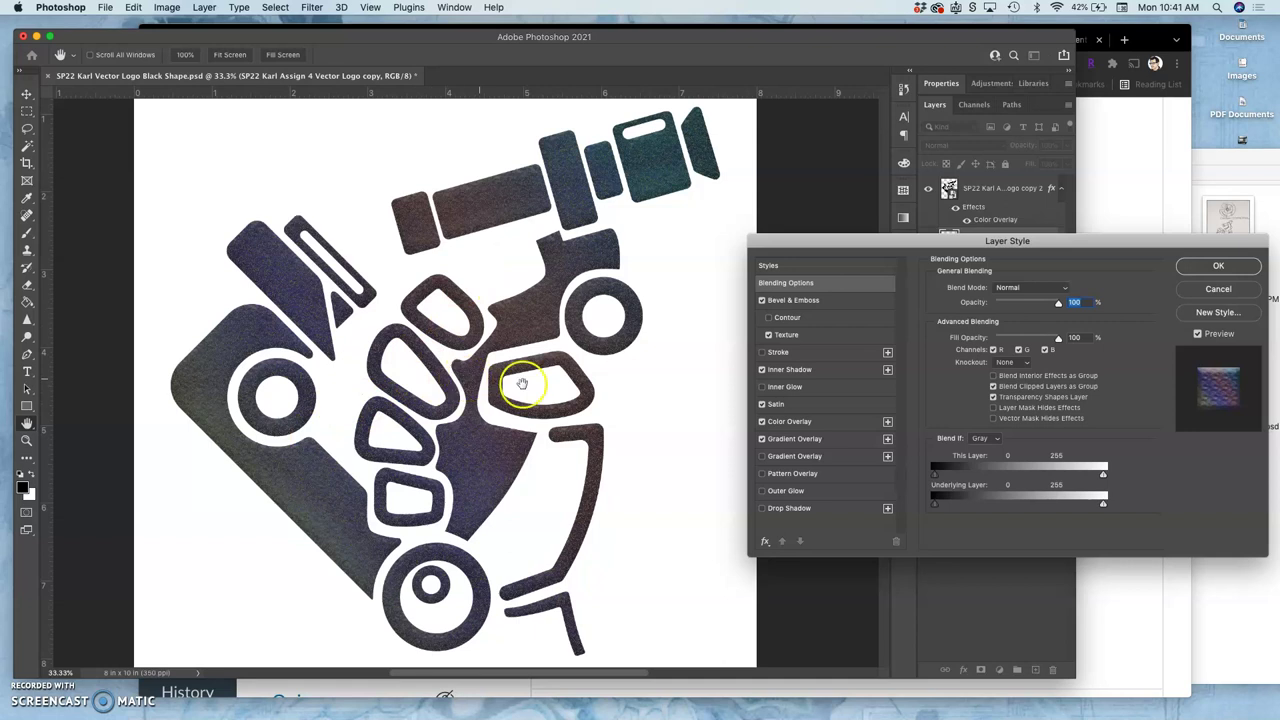
pyautogui.click(761, 509)
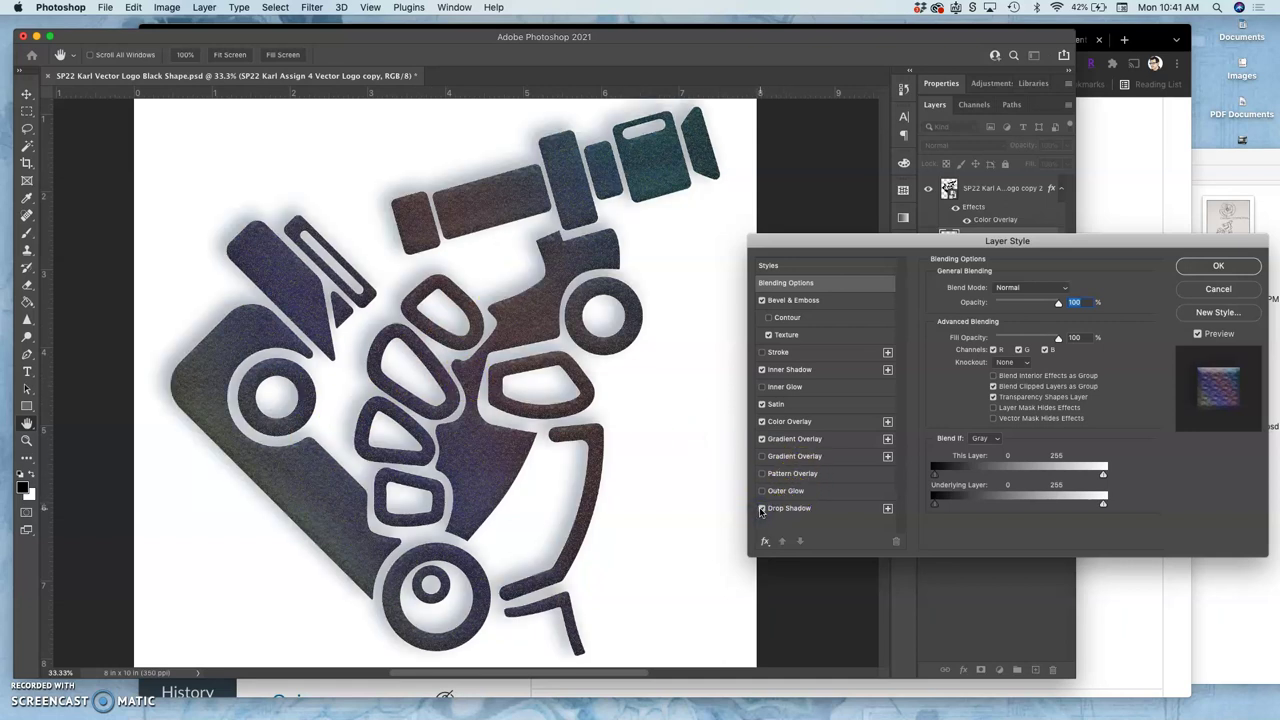
pyautogui.click(794, 509)
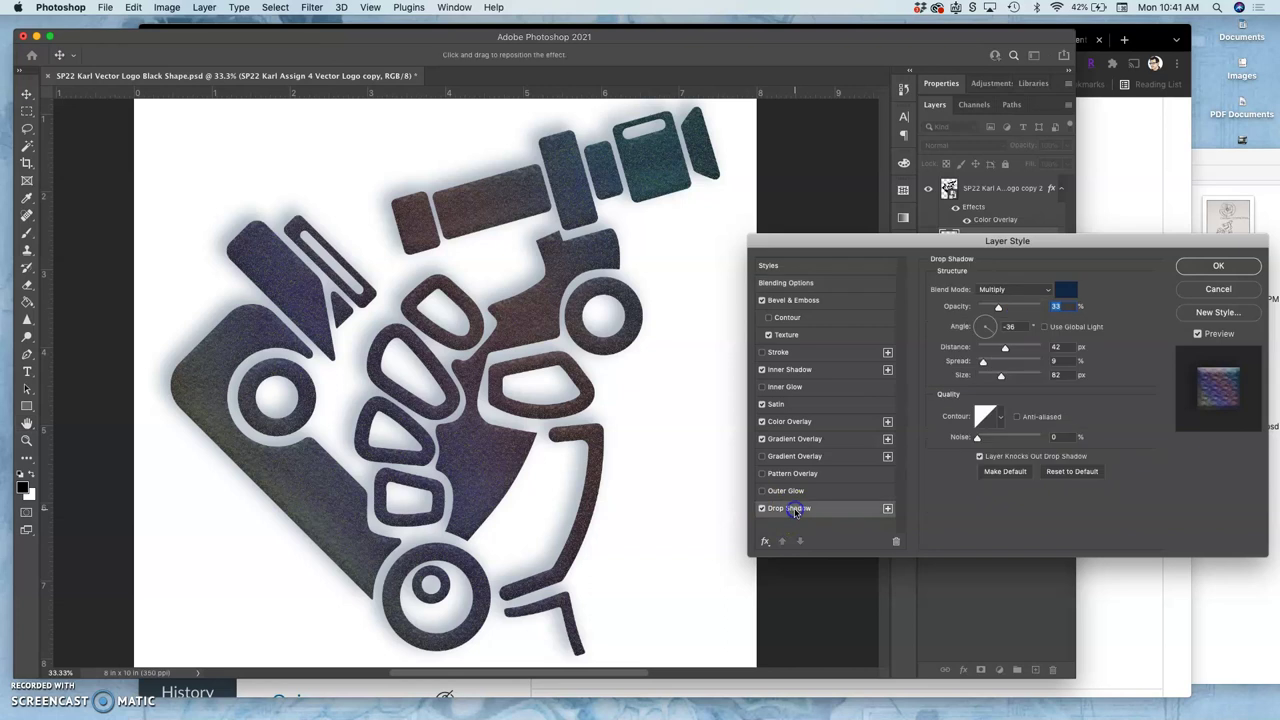
pyautogui.click(1001, 376)
pyautogui.moveTo(988, 380); pyautogui.dragTo(992, 315)
pyautogui.moveTo(998, 362)
pyautogui.mouseDown()
pyautogui.moveTo(1003, 395)
pyautogui.moveTo(986, 380)
pyautogui.moveTo(1006, 366)
pyautogui.moveTo(991, 363)
pyautogui.mouseUp()
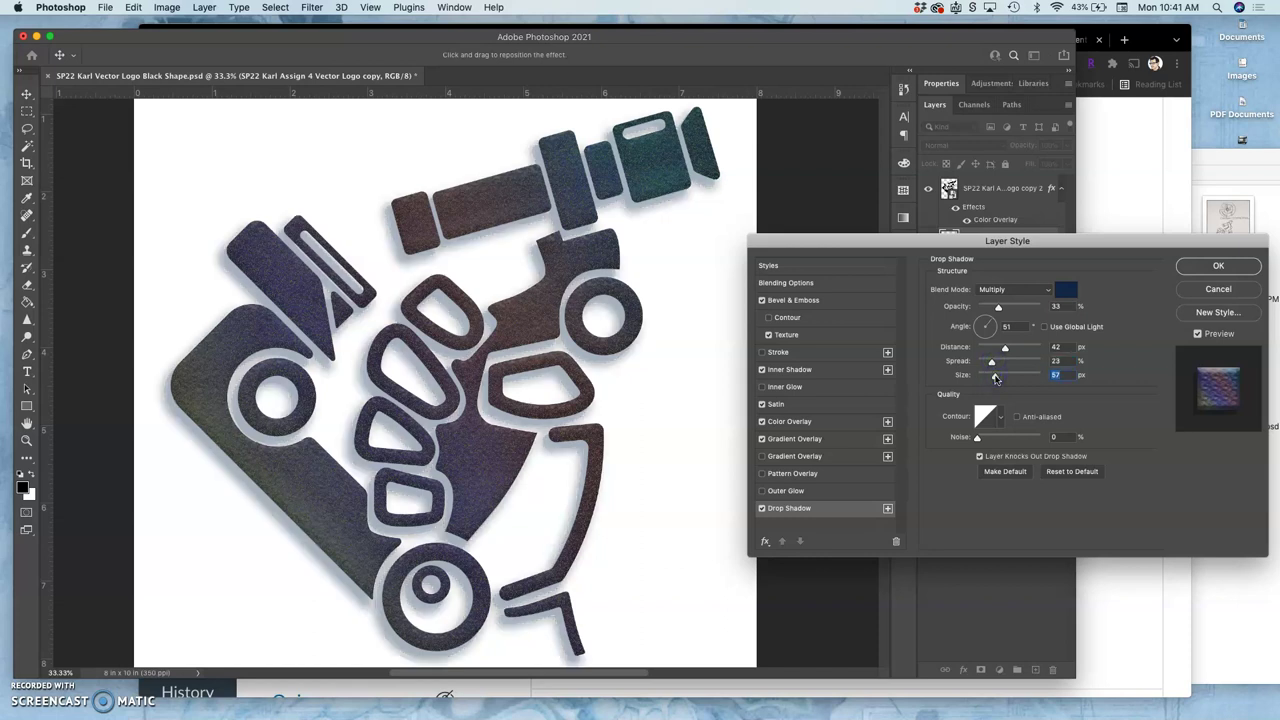
pyautogui.moveTo(992, 363); pyautogui.dragTo(991, 365)
# Step: Tune the shadow to 26% opacity, 13 px distance, 32% spread, 27 px size and 45% noise
pyautogui.moveTo(996, 350); pyautogui.dragTo(998, 312)
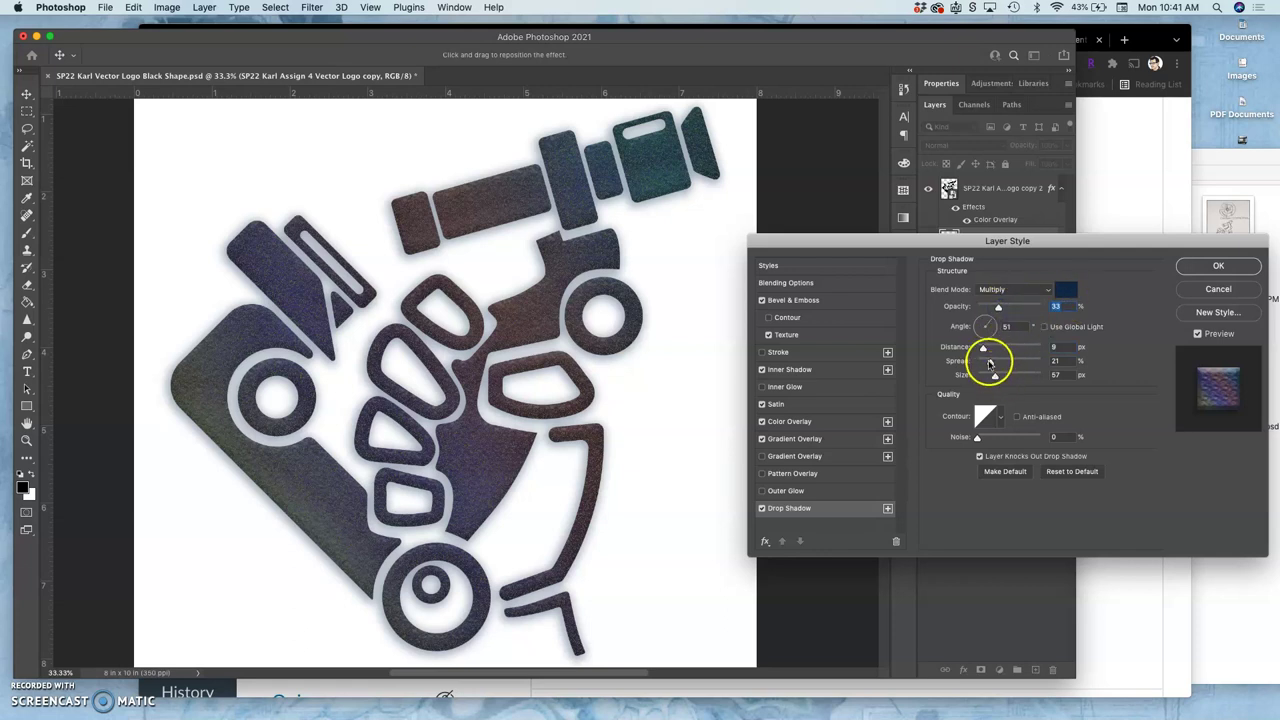
pyautogui.moveTo(994, 375); pyautogui.dragTo(983, 378)
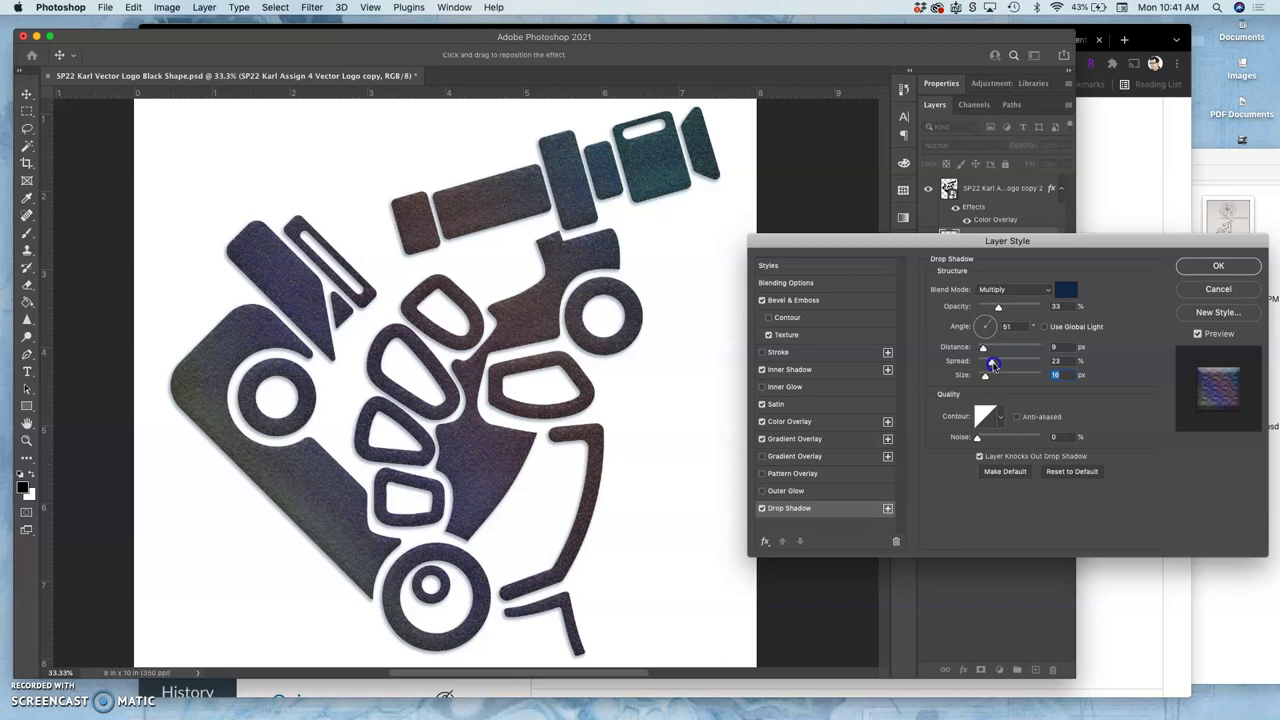
pyautogui.moveTo(1005, 365); pyautogui.dragTo(1006, 366)
pyautogui.moveTo(998, 306); pyautogui.dragTo(1009, 308)
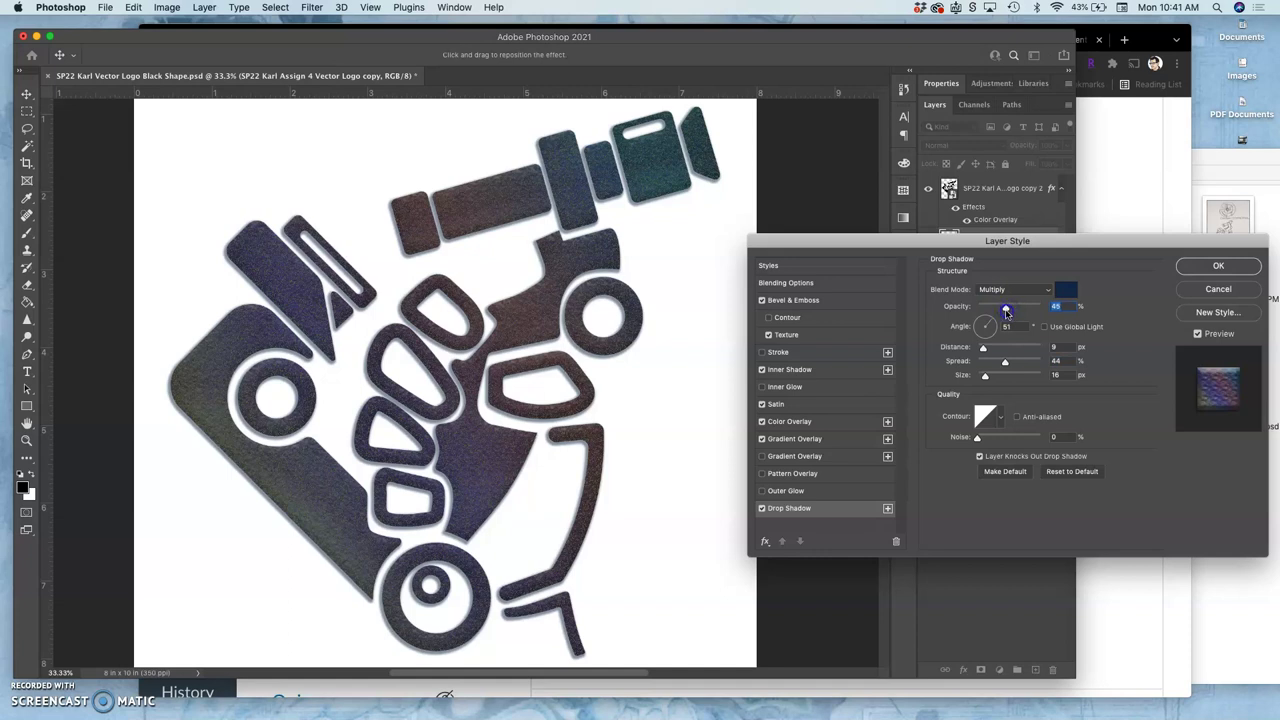
pyautogui.moveTo(997, 312); pyautogui.dragTo(997, 312)
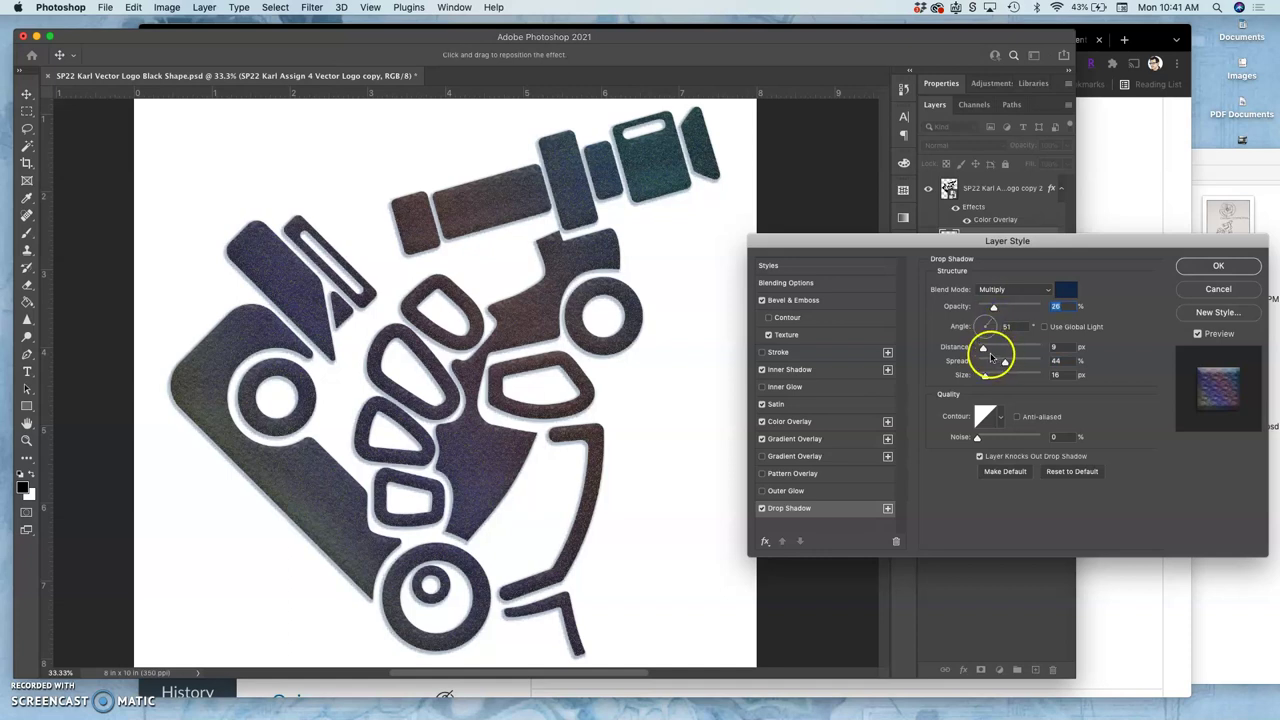
pyautogui.moveTo(988, 354); pyautogui.dragTo(988, 380)
pyautogui.moveTo(978, 437); pyautogui.dragTo(1007, 440)
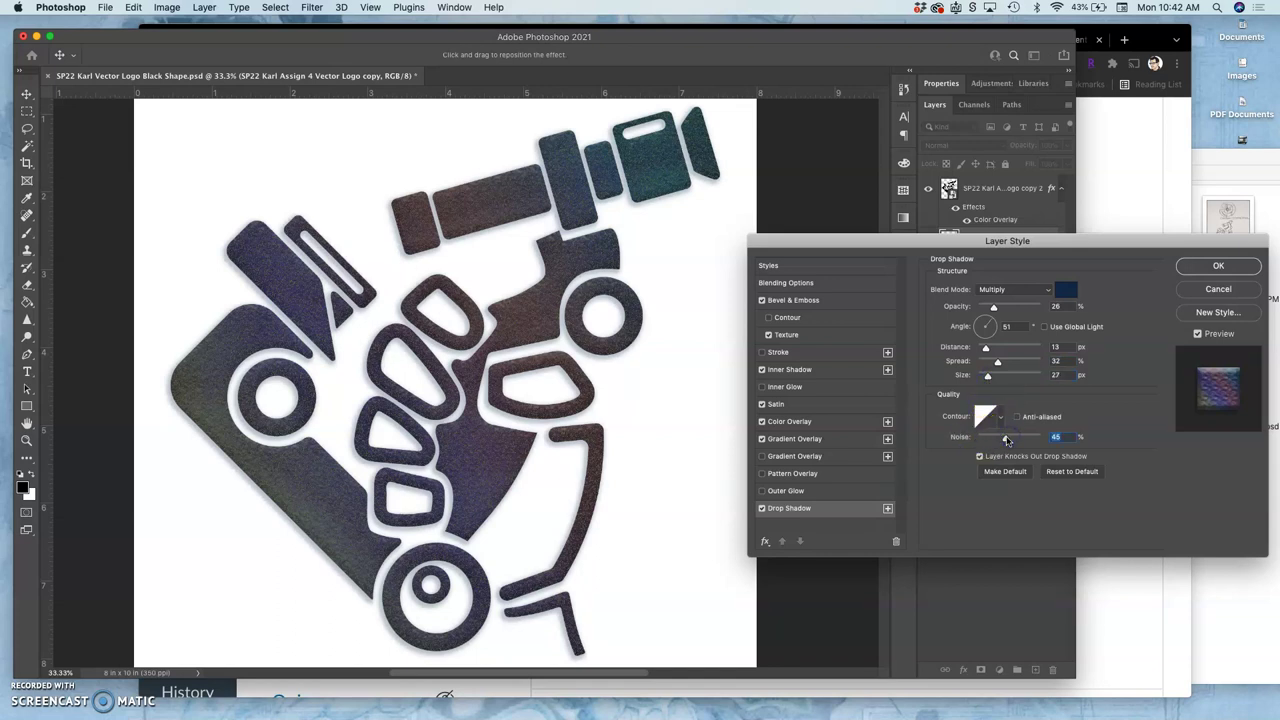
# Step: Zoom in on the shadow and retune it to 21 px size with 47% noise
pyautogui.press('super+equal')
pyautogui.press('super+equal')
pyautogui.press('super+equal')
pyautogui.press('super+equal')
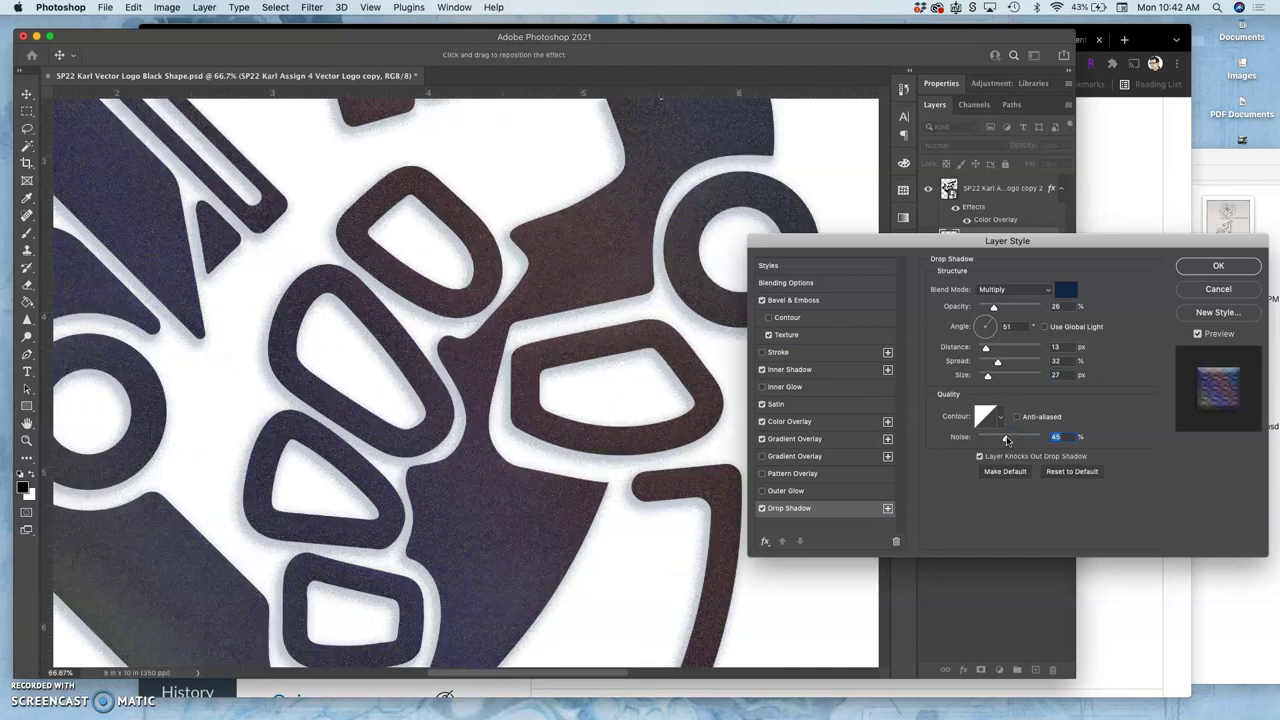
pyautogui.press('super+equal')
pyautogui.scroll(5, 651, 263)
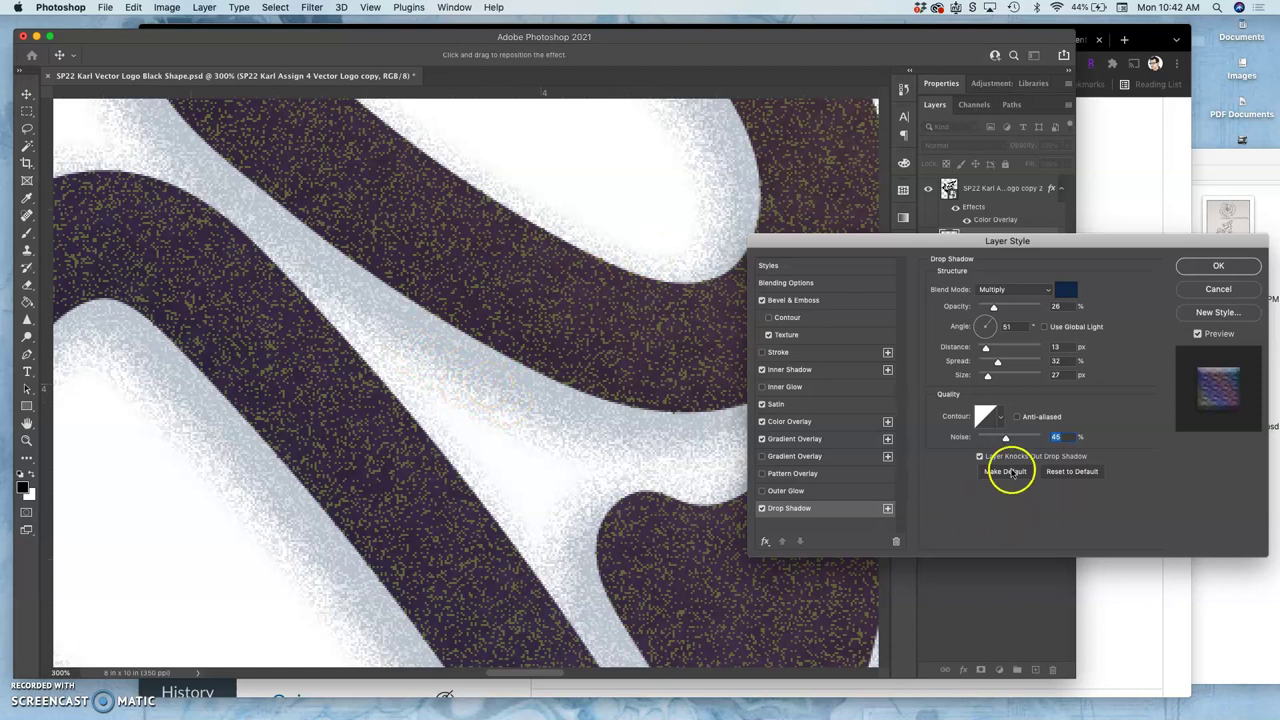
pyautogui.moveTo(1005, 440); pyautogui.dragTo(946, 446)
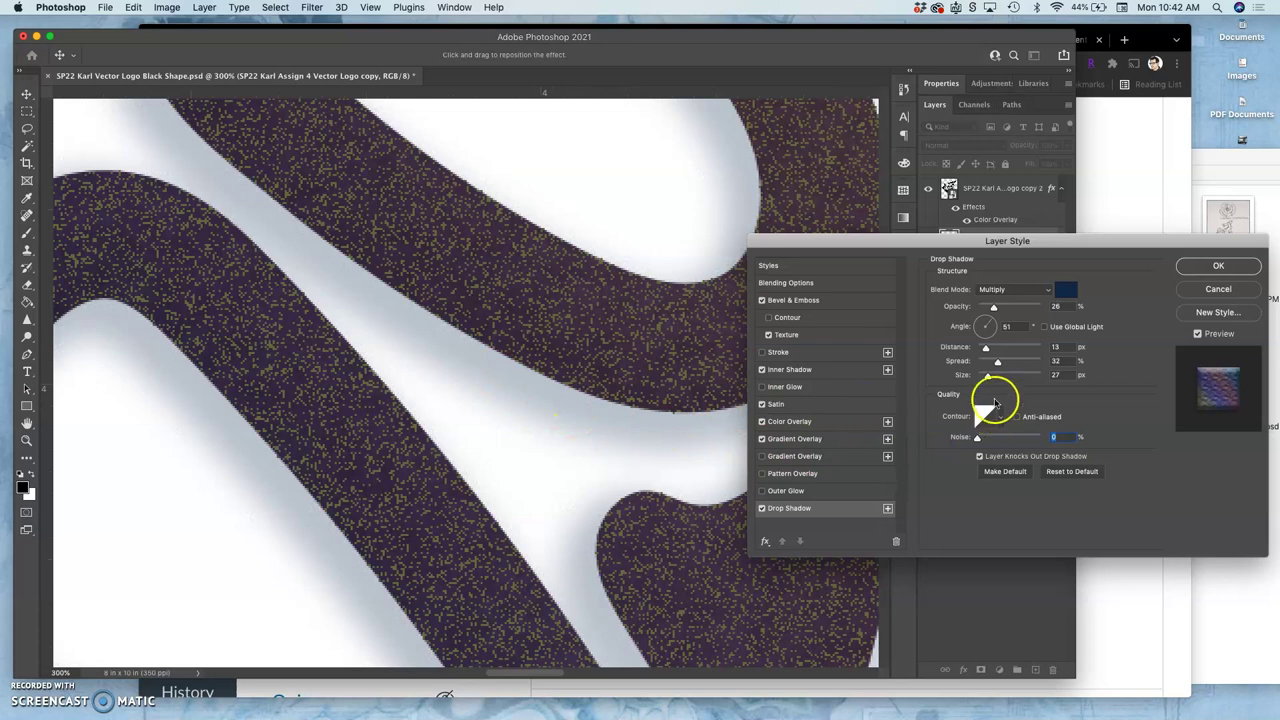
pyautogui.moveTo(988, 375)
pyautogui.mouseDown()
pyautogui.moveTo(1042, 377)
pyautogui.moveTo(987, 377)
pyautogui.mouseUp()
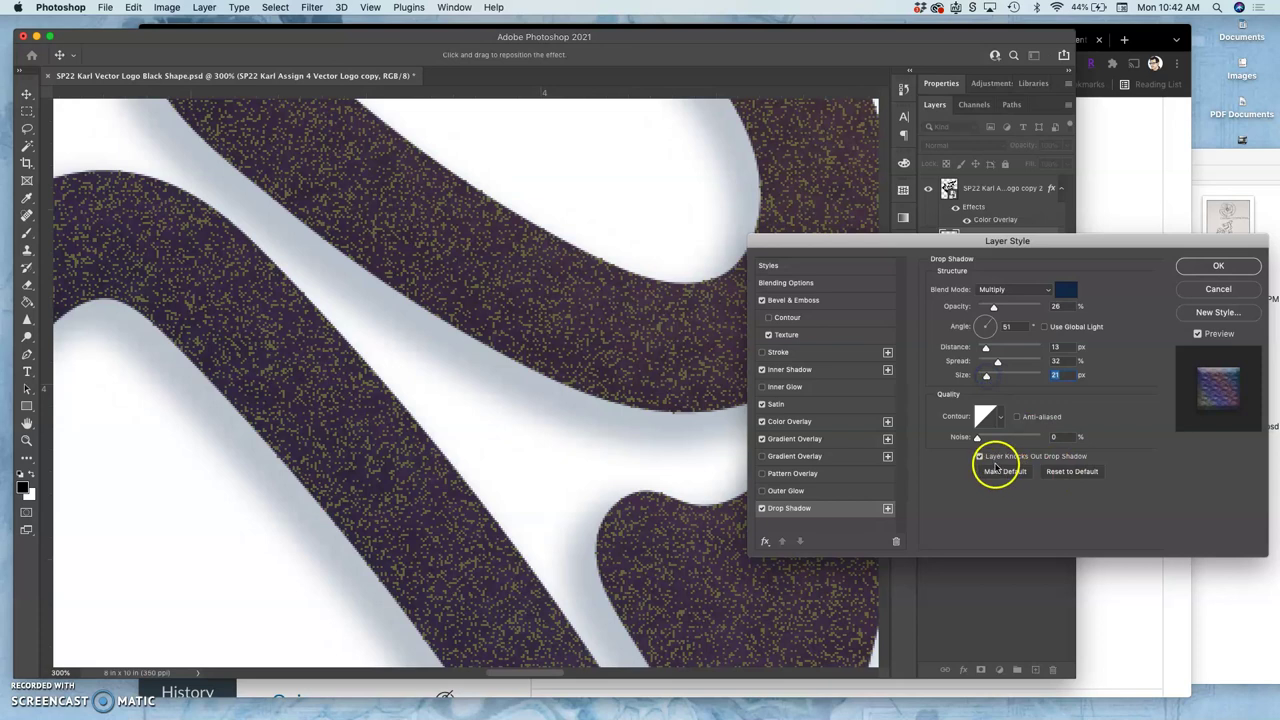
pyautogui.moveTo(977, 438); pyautogui.dragTo(987, 440)
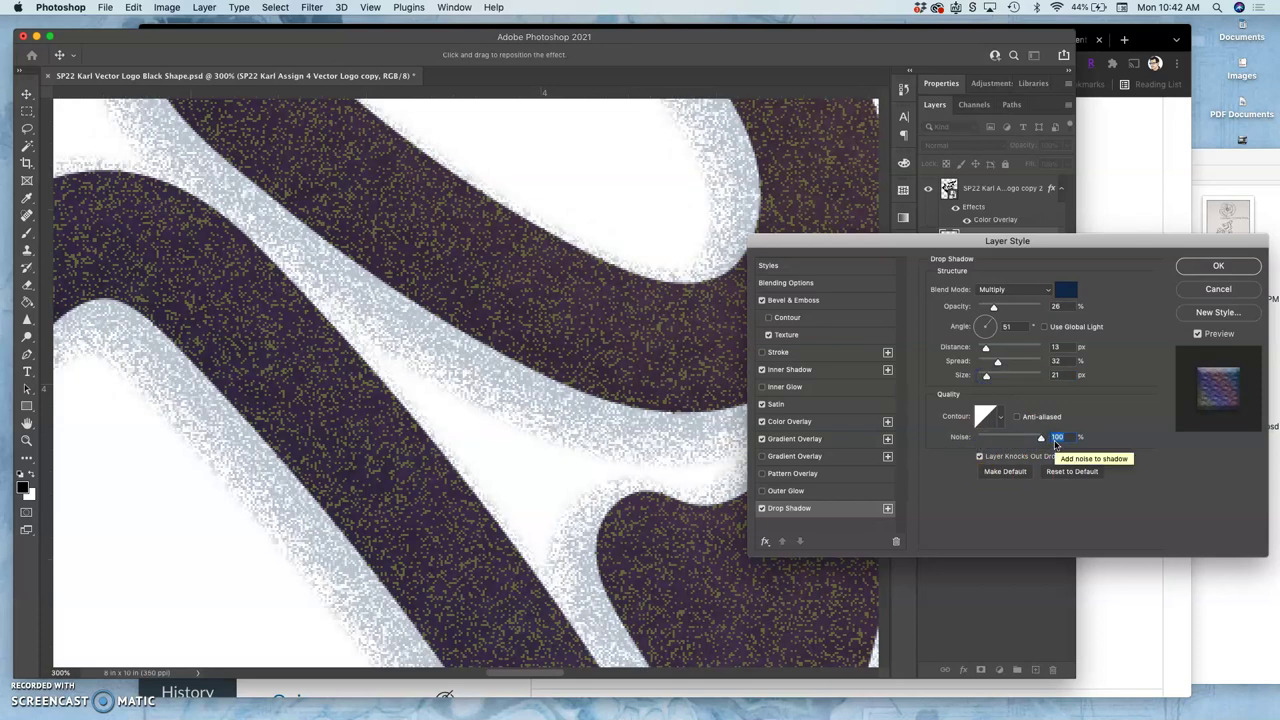
pyautogui.moveTo(1056, 444); pyautogui.dragTo(1018, 442)
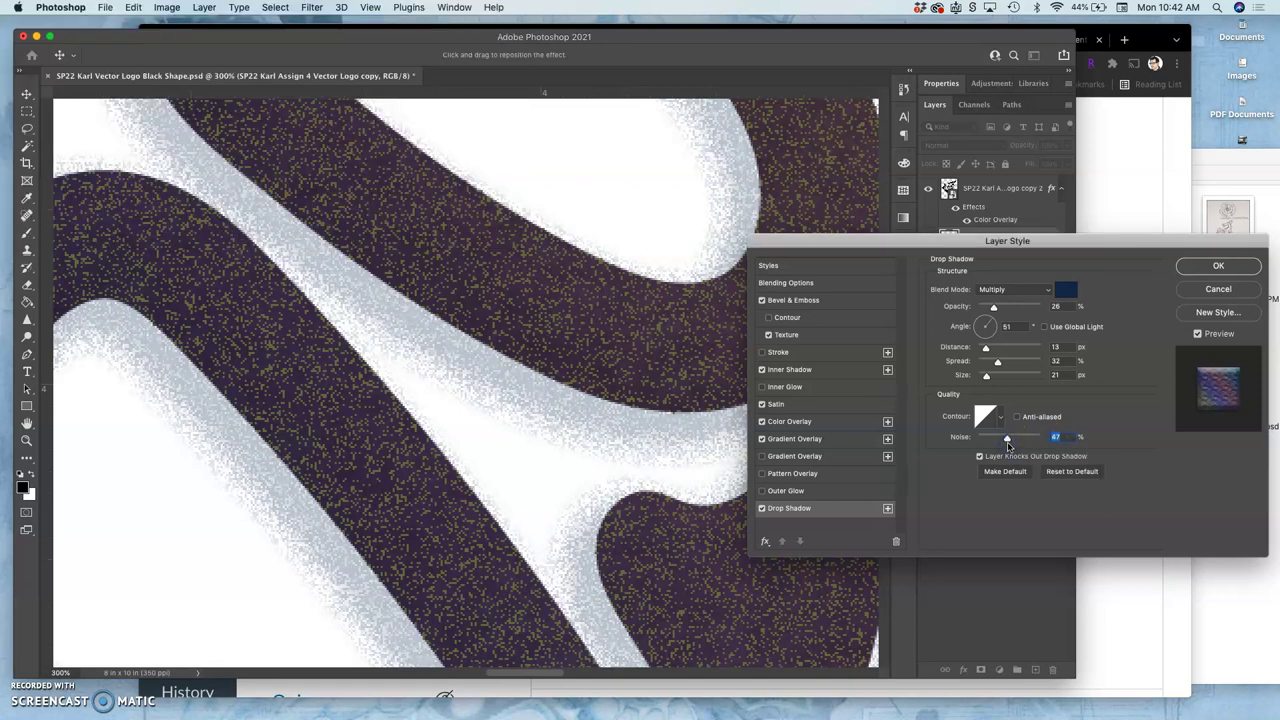
# Step: Drag the drop shadow on the canvas to reposition it, then confirm the layer style
pyautogui.scroll(-5, 650, 425)
pyautogui.scroll(-1, 650, 425)
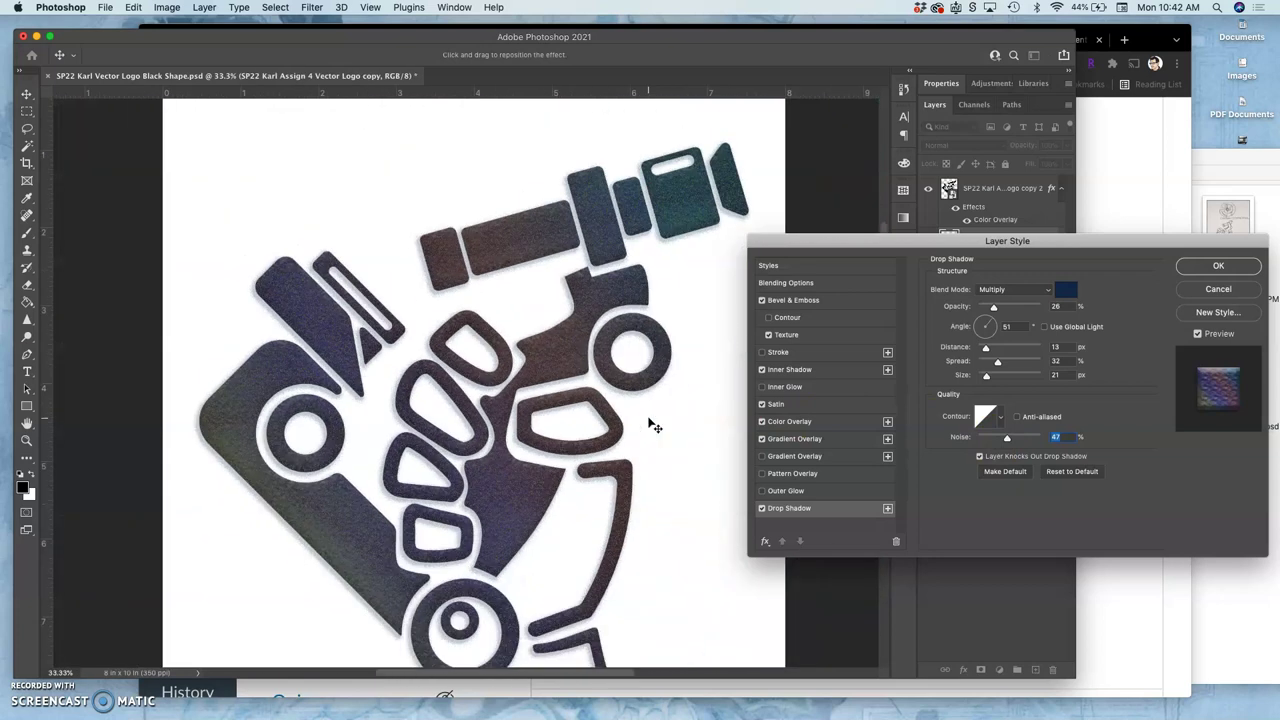
pyautogui.scroll(-1, 650, 425)
pyautogui.moveTo(624, 415); pyautogui.dragTo(538, 410)
pyautogui.scroll(1, 538, 410)
pyautogui.hscroll(3, 538, 410)
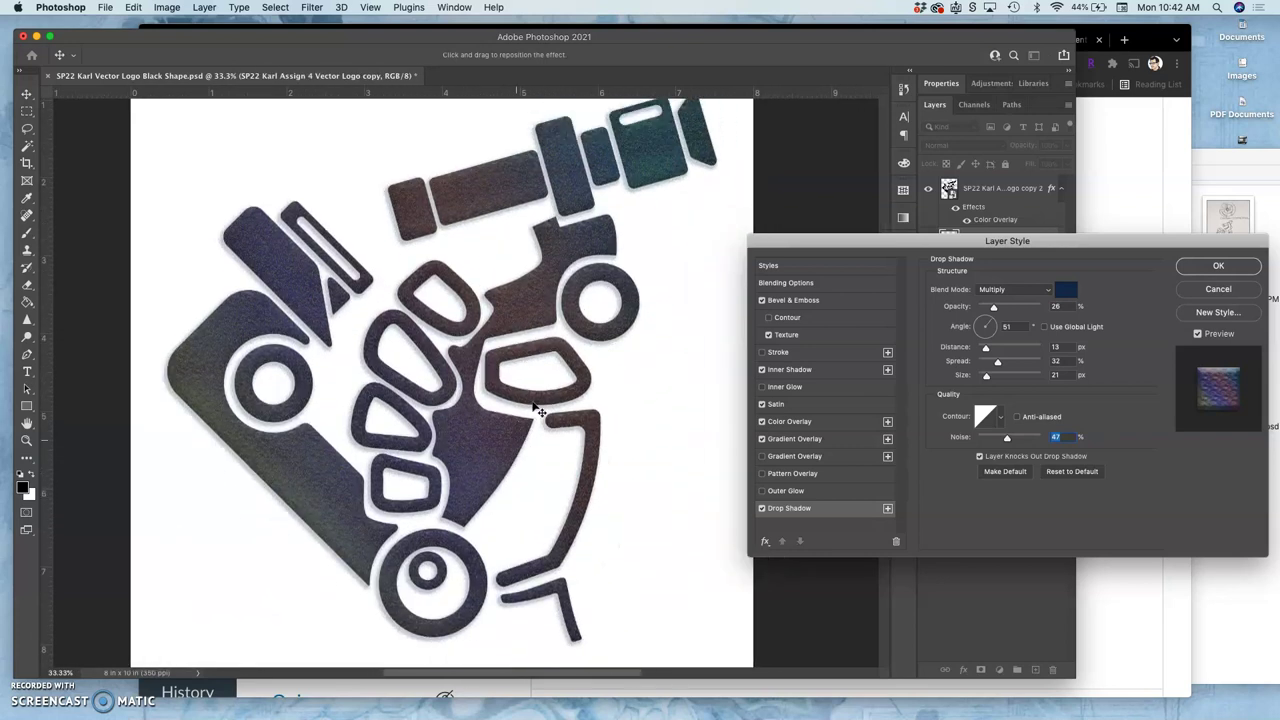
pyautogui.click(1193, 276)
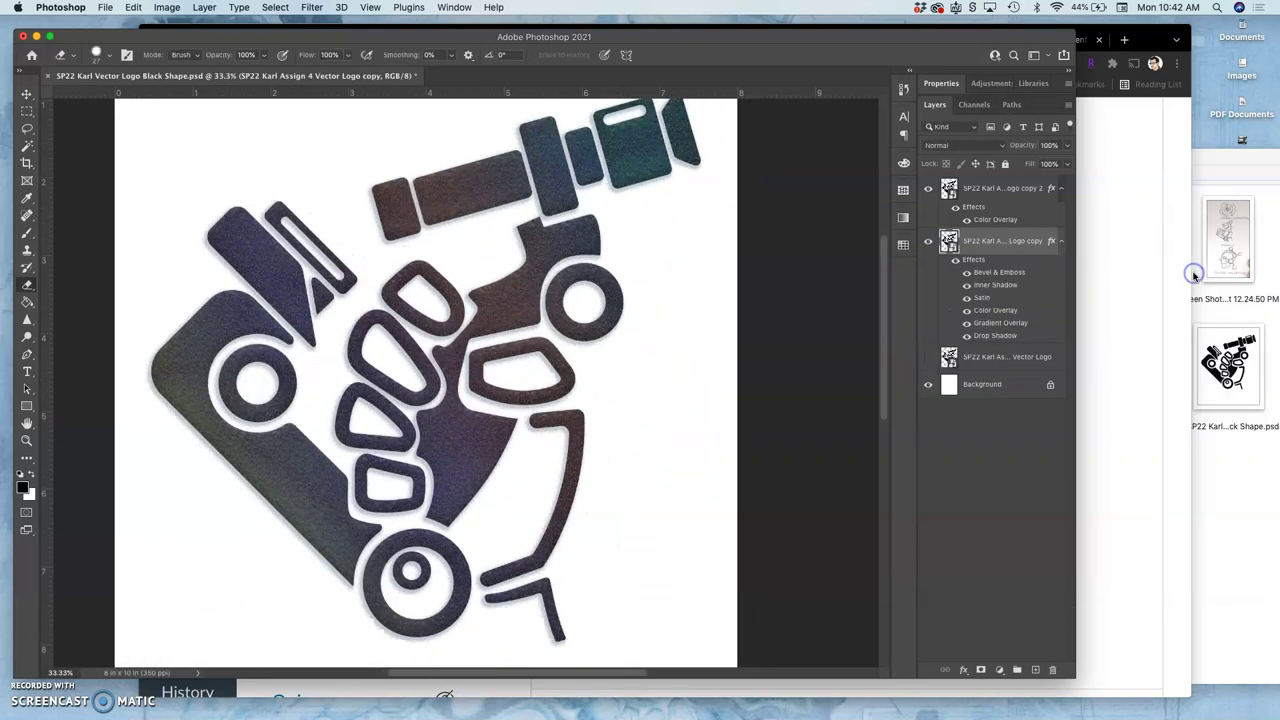
# Step: Compare the logo copies with effects toggled off and on, then hide the white Background layer
pyautogui.click(956, 260)
pyautogui.click(956, 260)
pyautogui.click(956, 260)
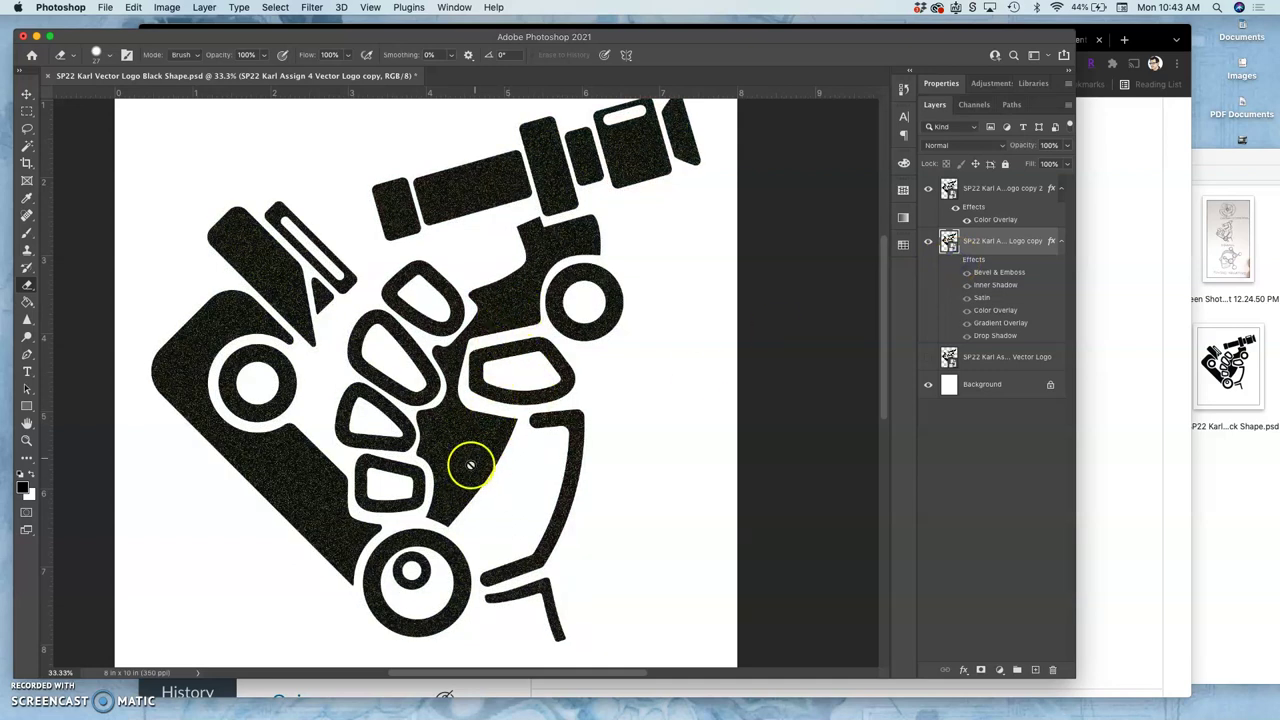
pyautogui.click(955, 210)
pyautogui.click(955, 210)
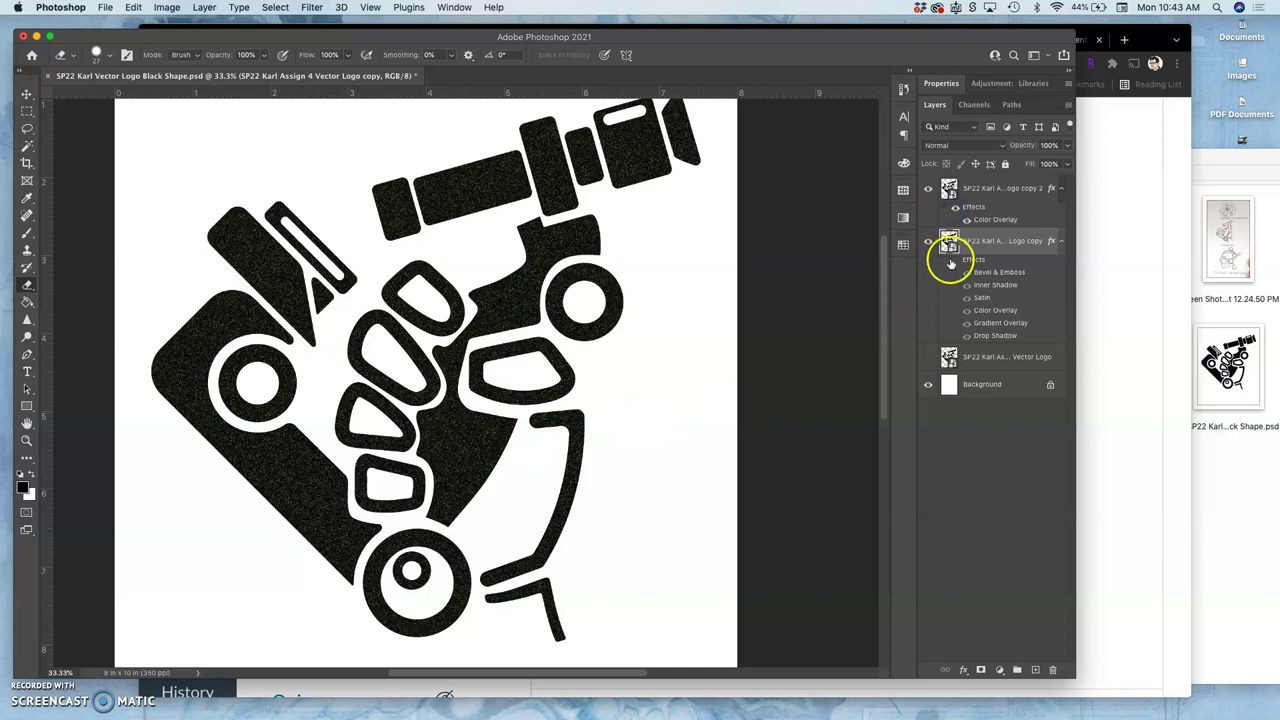
pyautogui.click(955, 260)
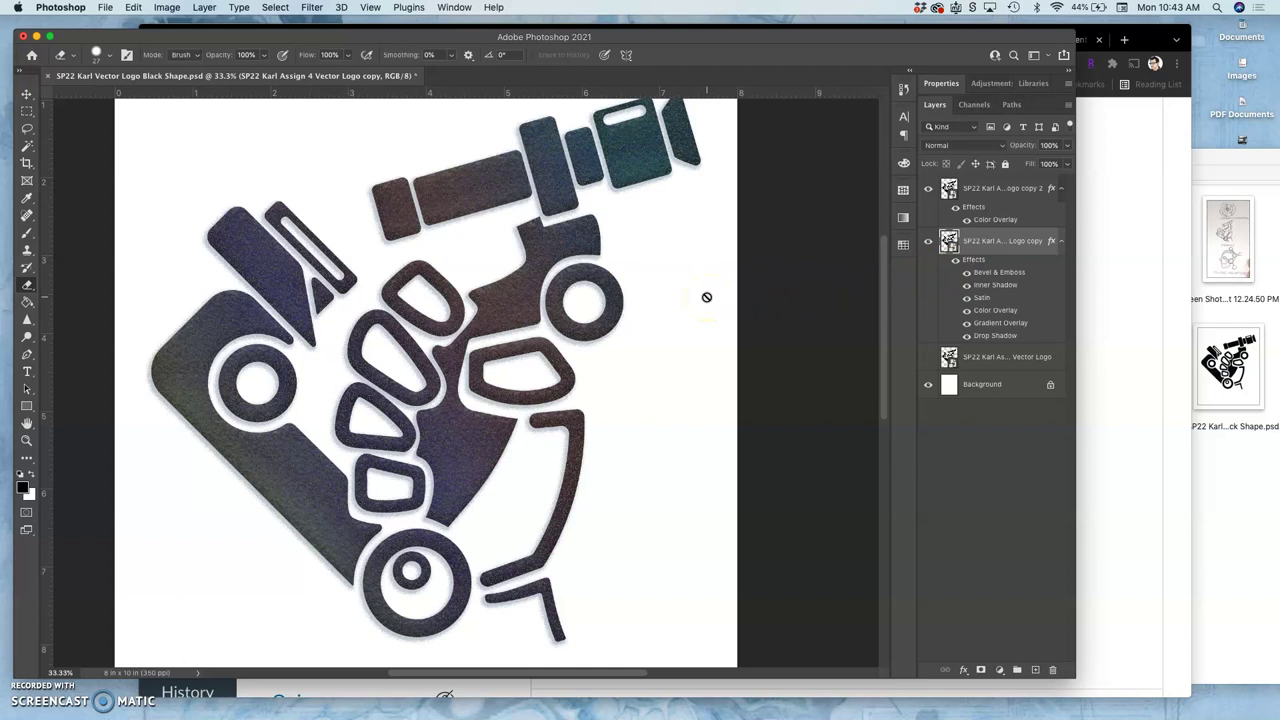
pyautogui.click(928, 384)
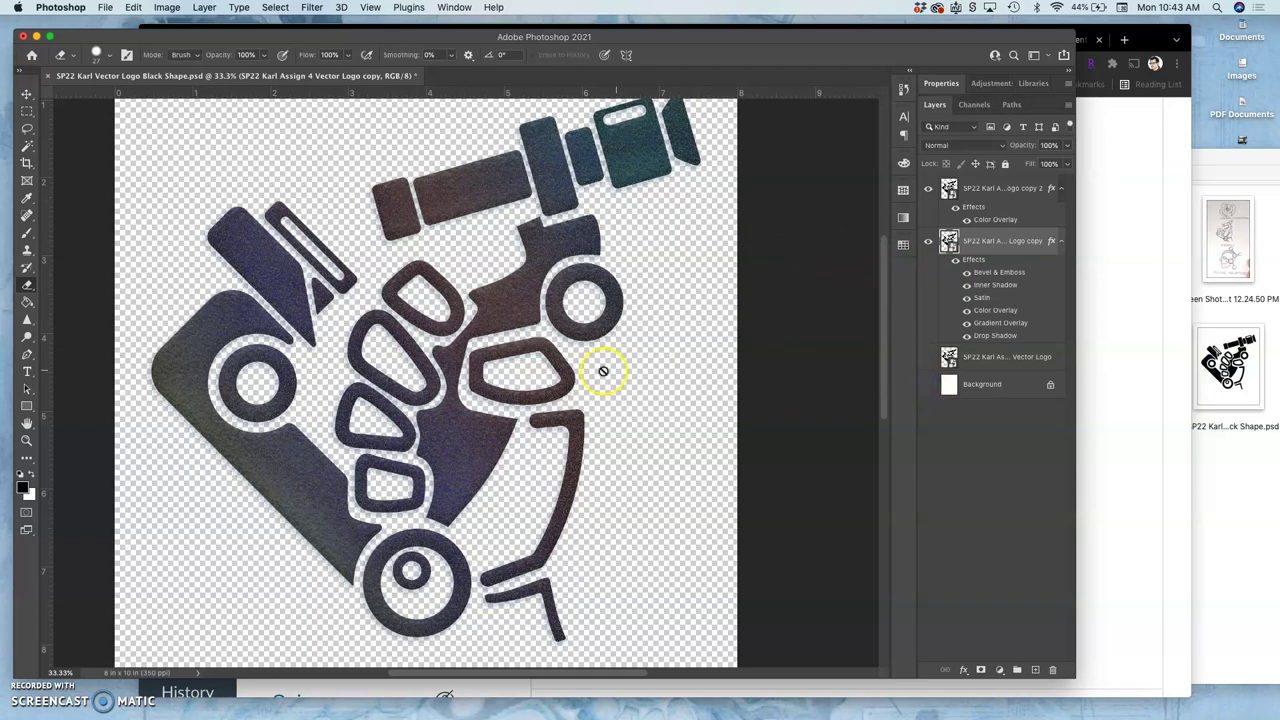
# Step: Save a PNG copy of the logo, renaming 'Black' to 'Col' for 'Color Shape copy'
pyautogui.click(105, 7)
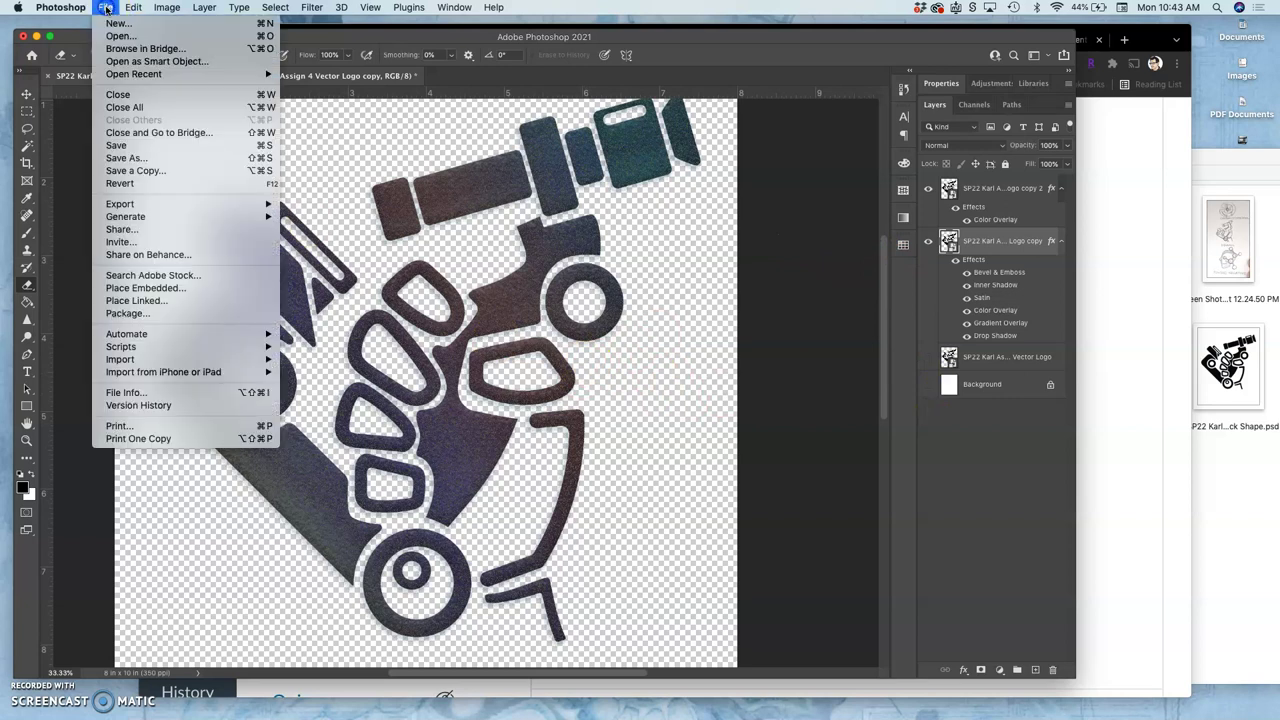
pyautogui.click(136, 174)
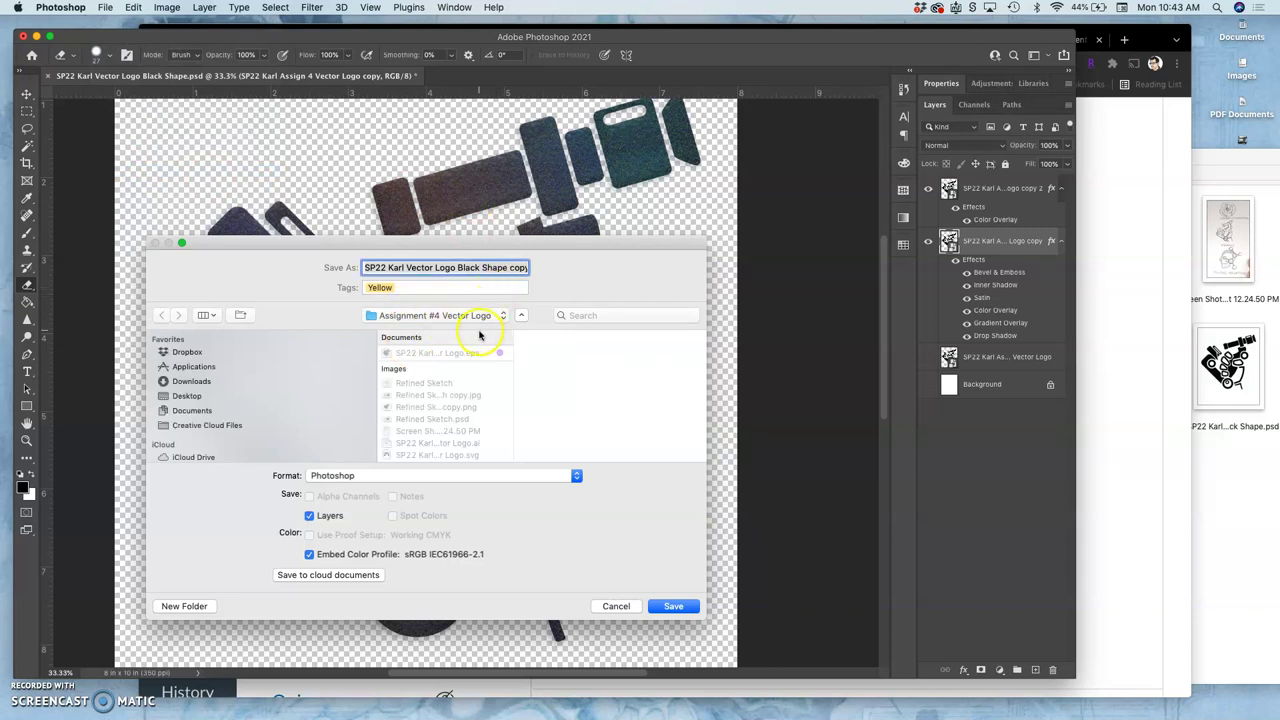
pyautogui.click(430, 479)
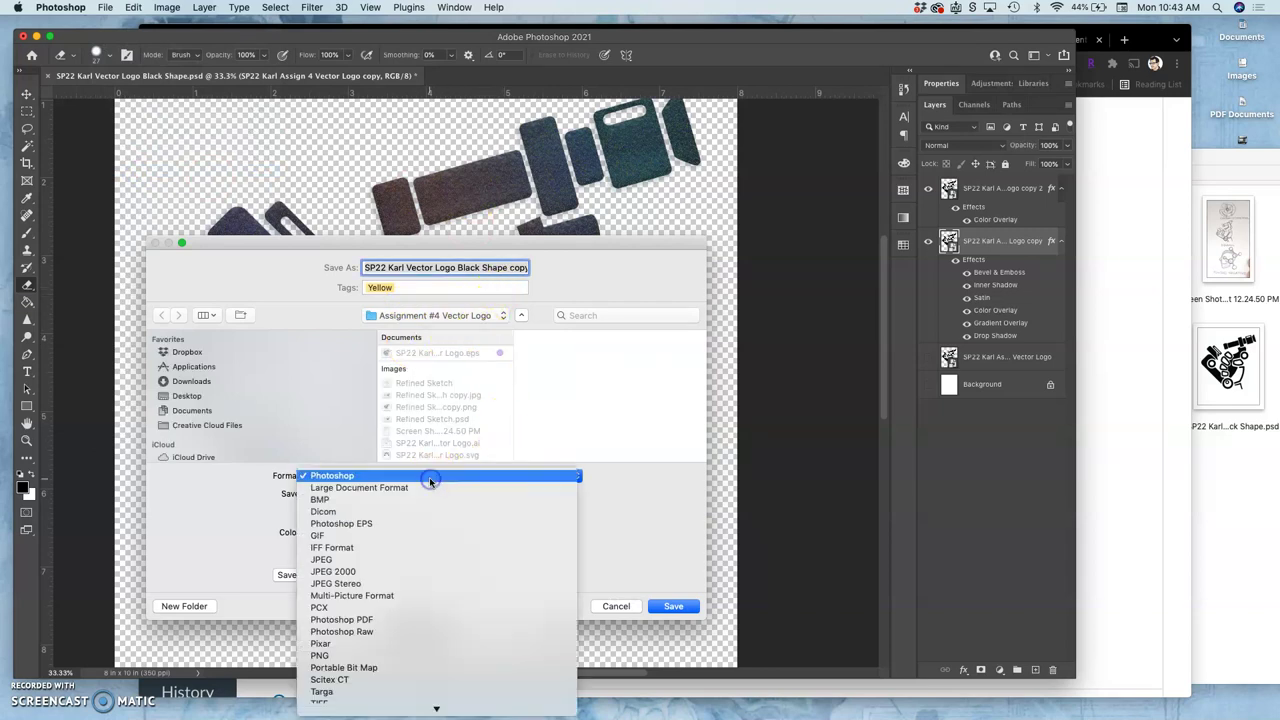
pyautogui.click(408, 655)
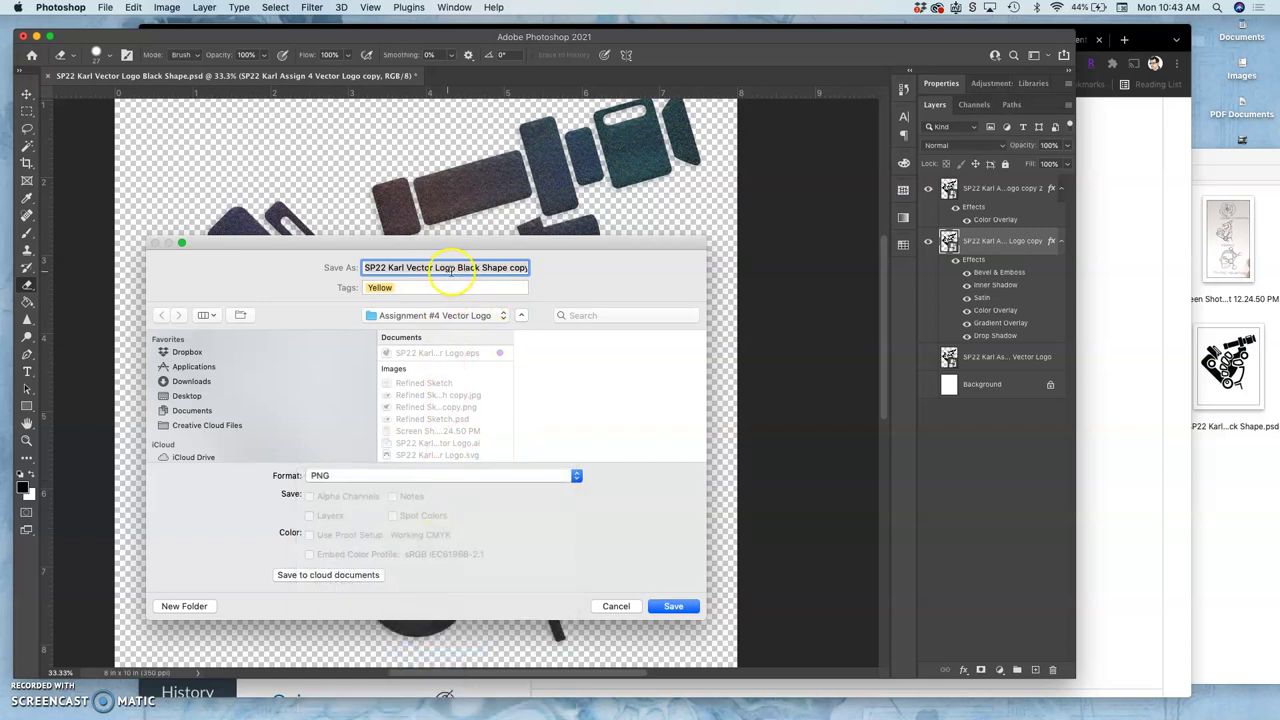
pyautogui.click(480, 268)
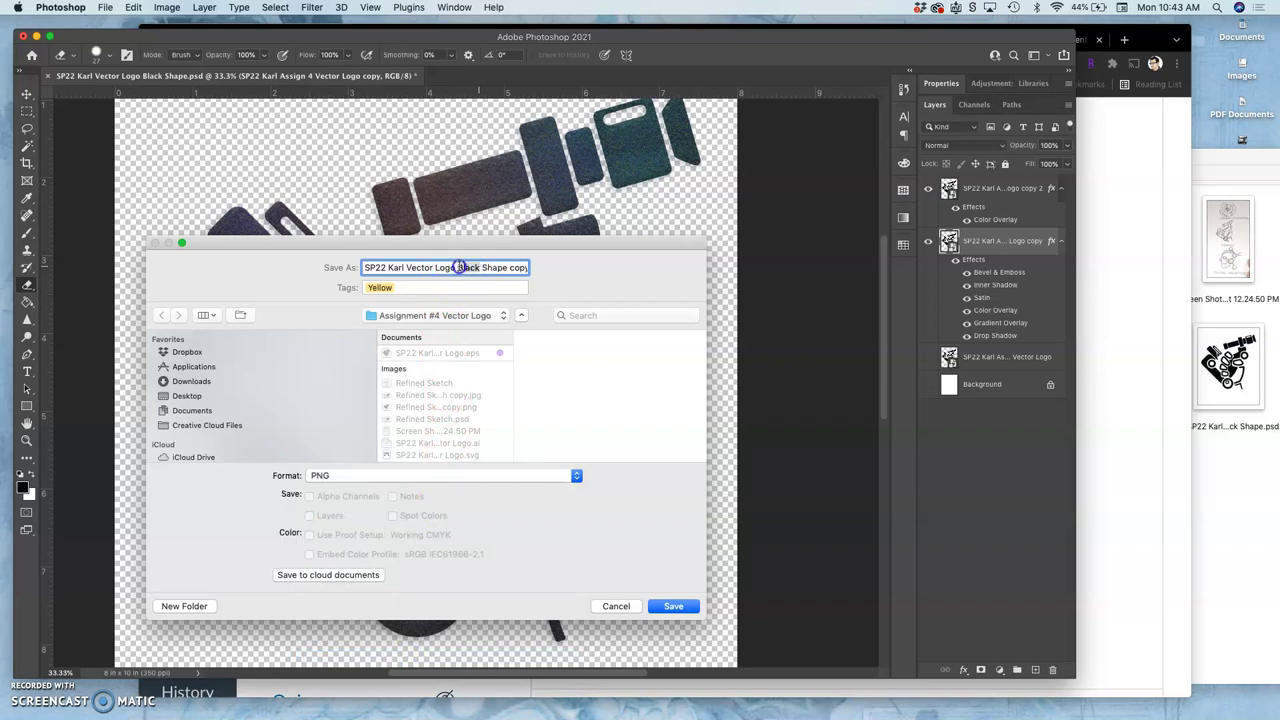
pyautogui.doubleClick(459, 268)
pyautogui.write('Color')
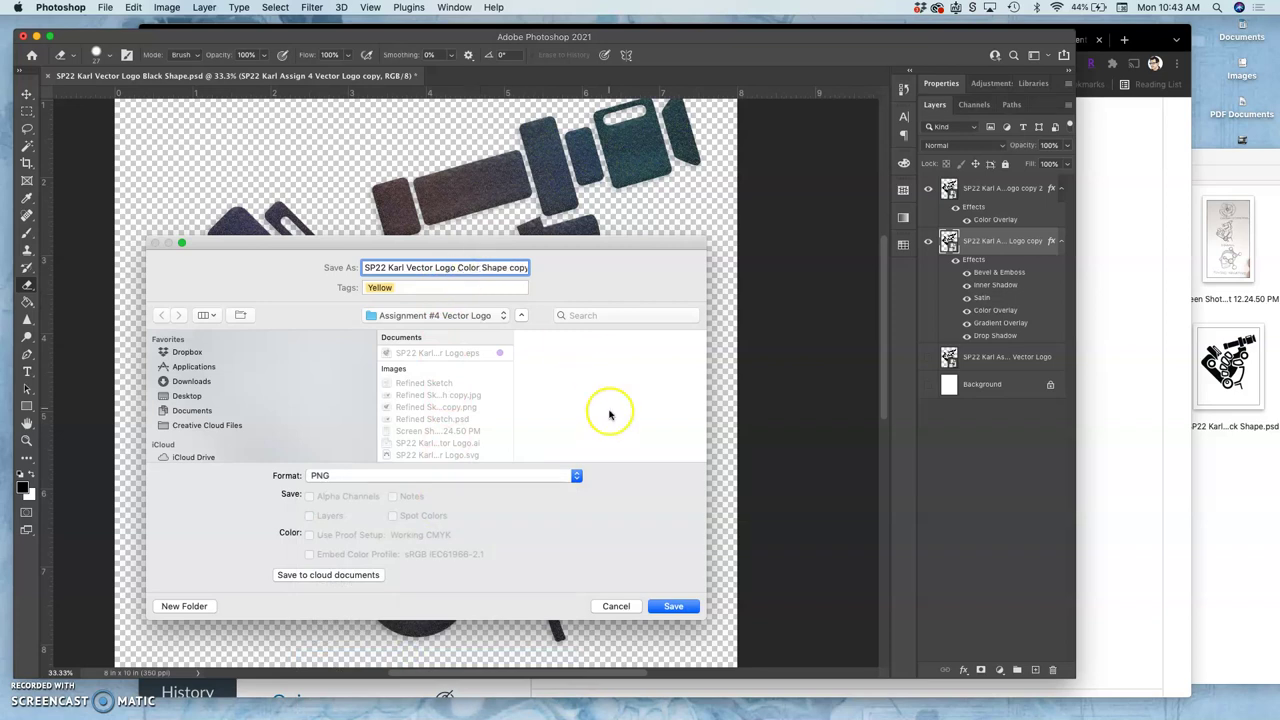
pyautogui.click(670, 607)
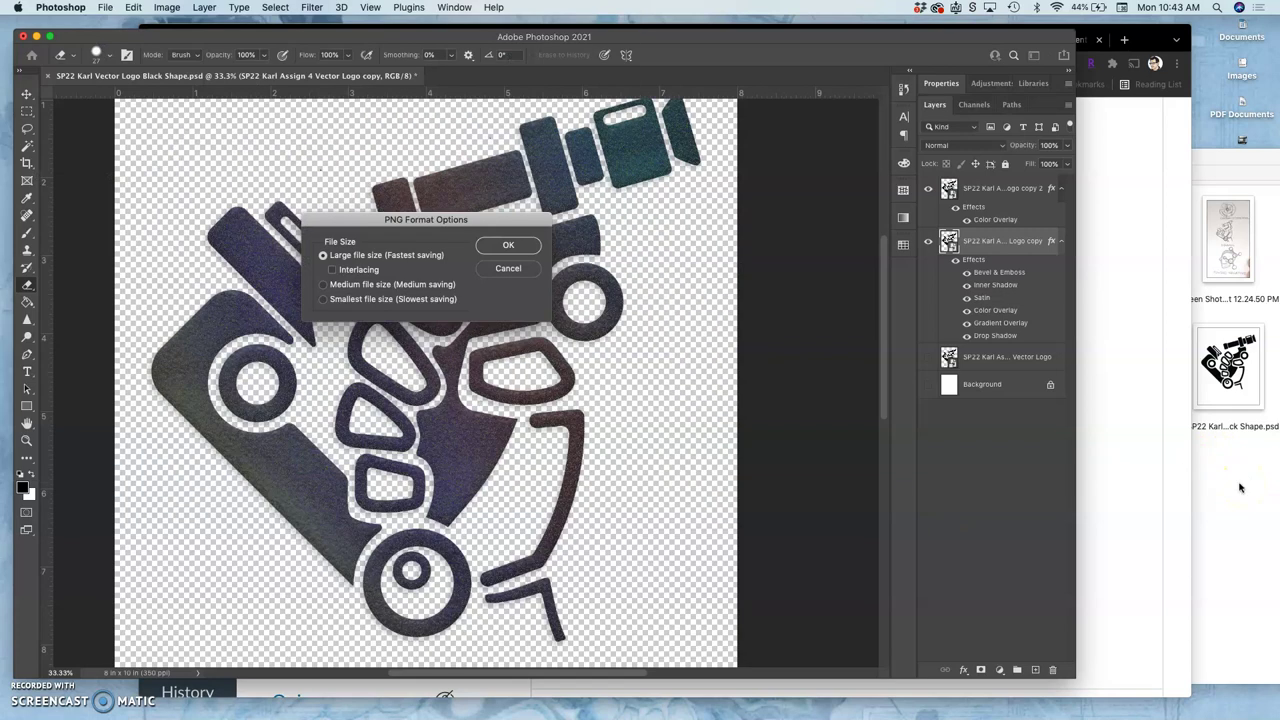
pyautogui.click(522, 245)
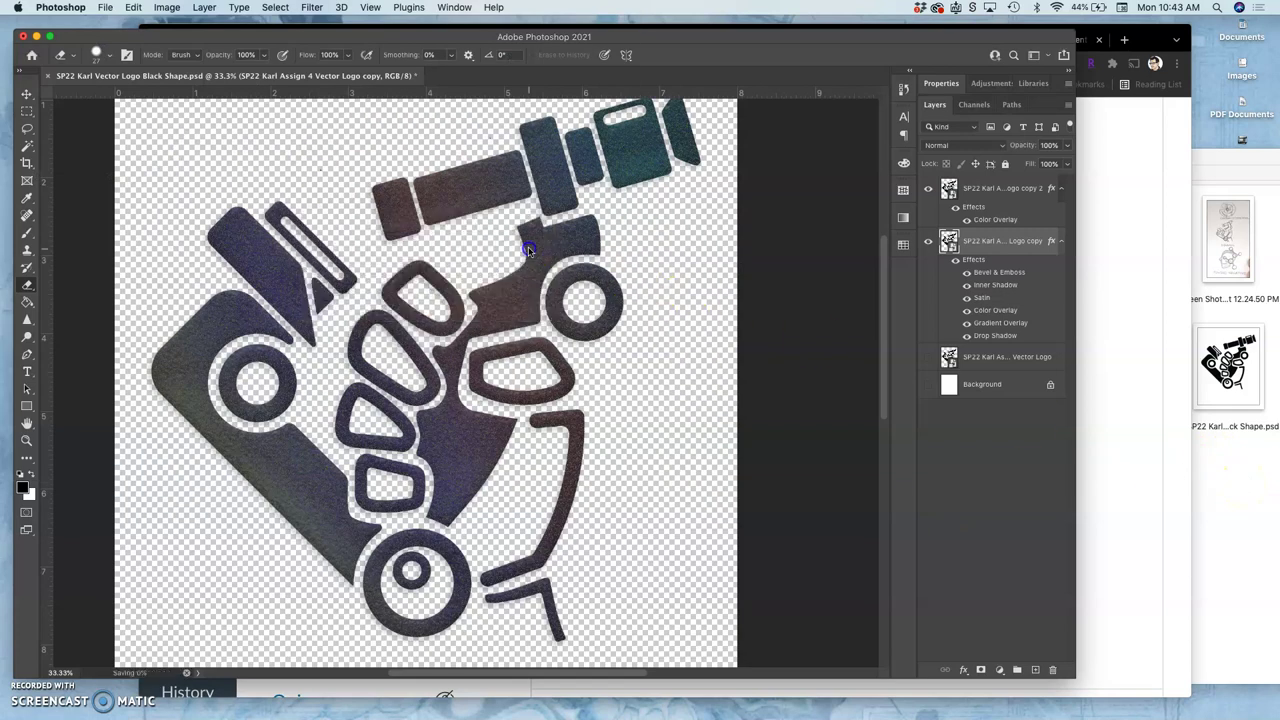
# Step: In Finder, tag the new PNG orange and open it in Preview
pyautogui.click(1222, 481)
pyautogui.moveTo(1006, 177); pyautogui.dragTo(906, 70)
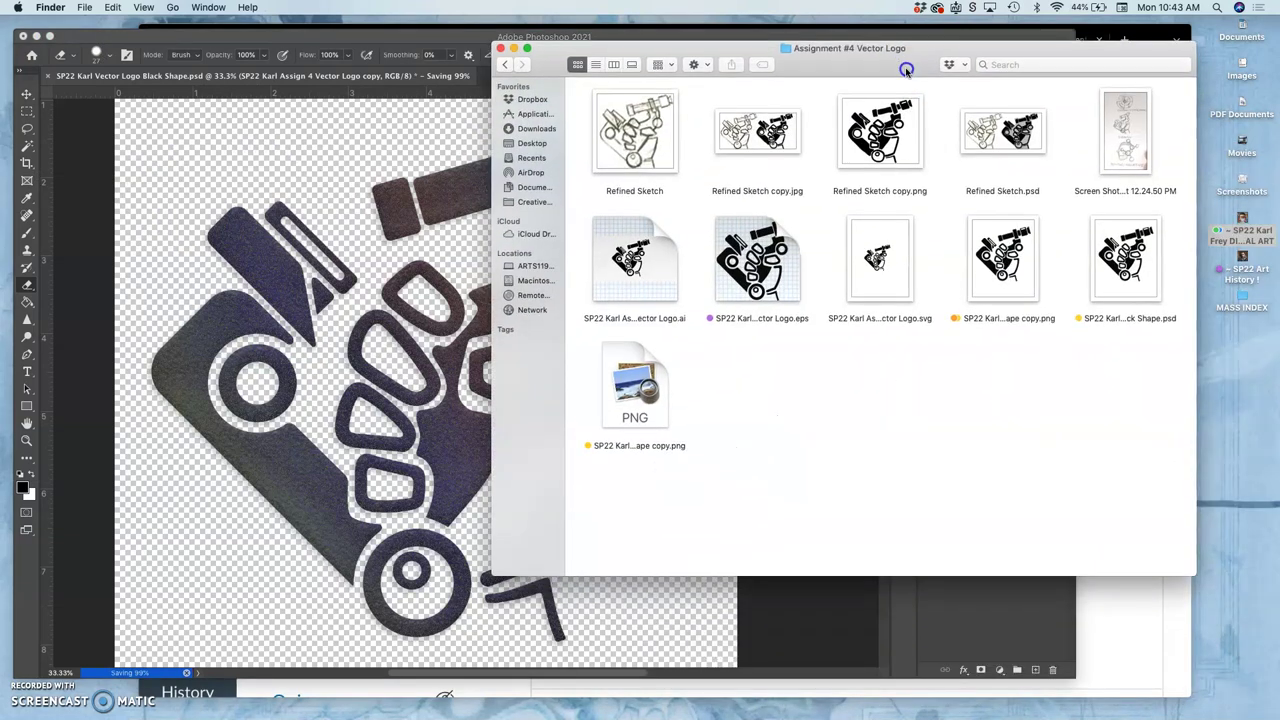
pyautogui.rightClick(633, 433)
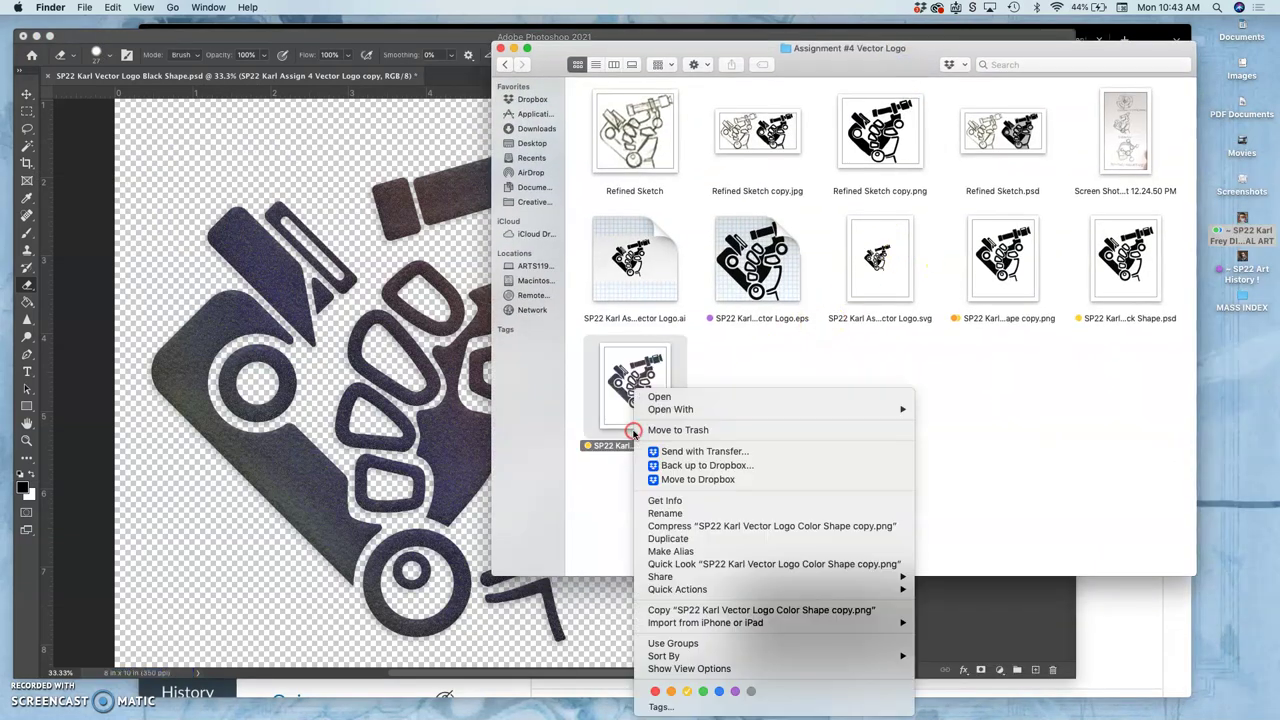
pyautogui.click(672, 691)
pyautogui.doubleClick(655, 405)
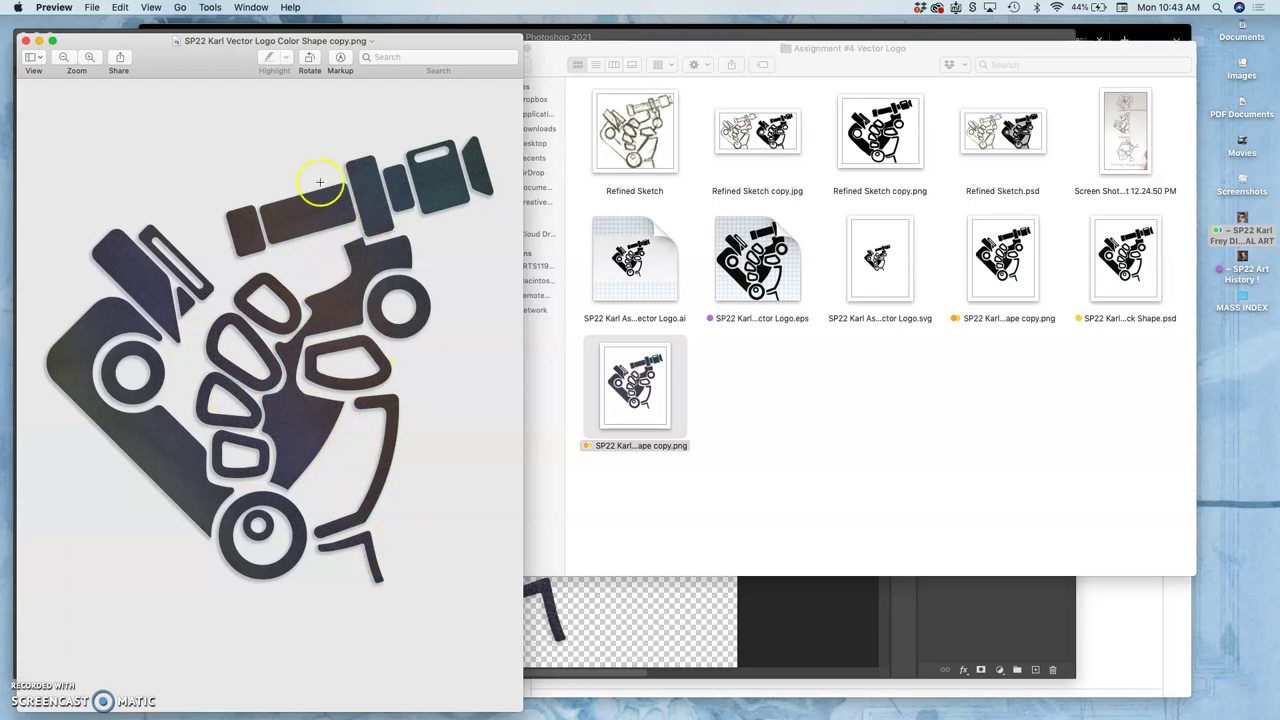
pyautogui.click(27, 41)
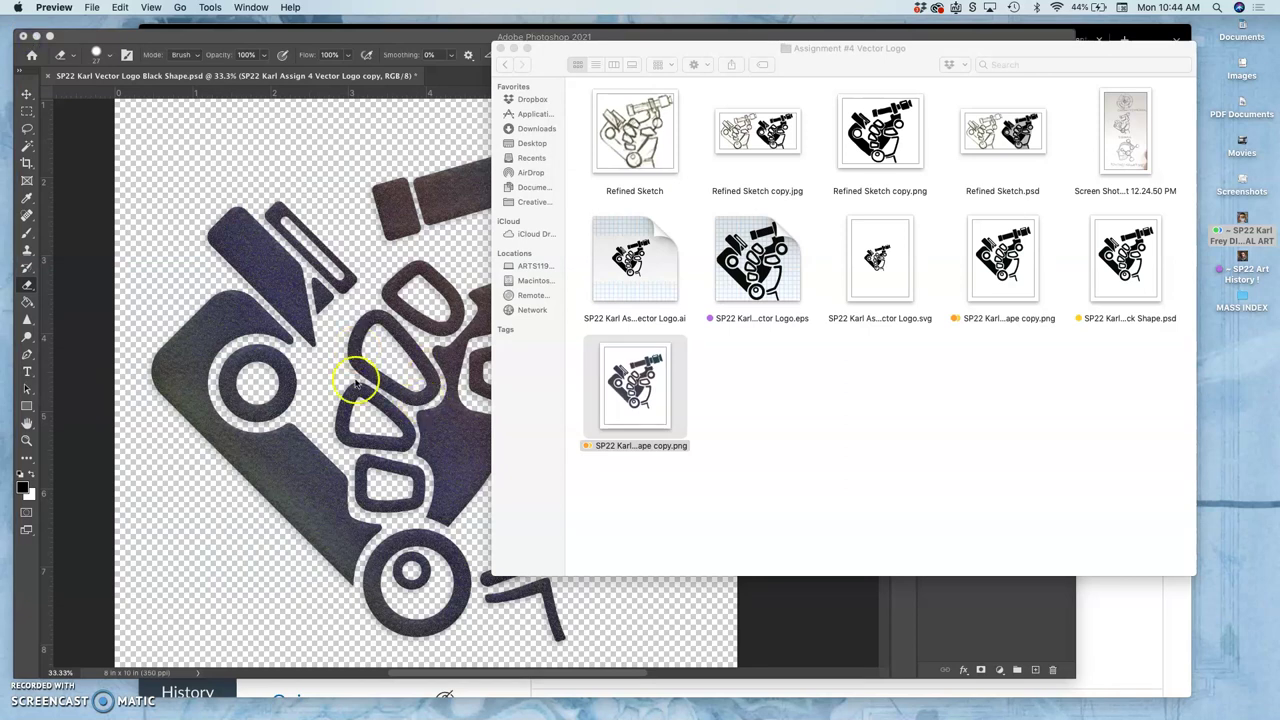
# Step: Return to the Photoshop logo document from the Finder window
pyautogui.click(337, 366)
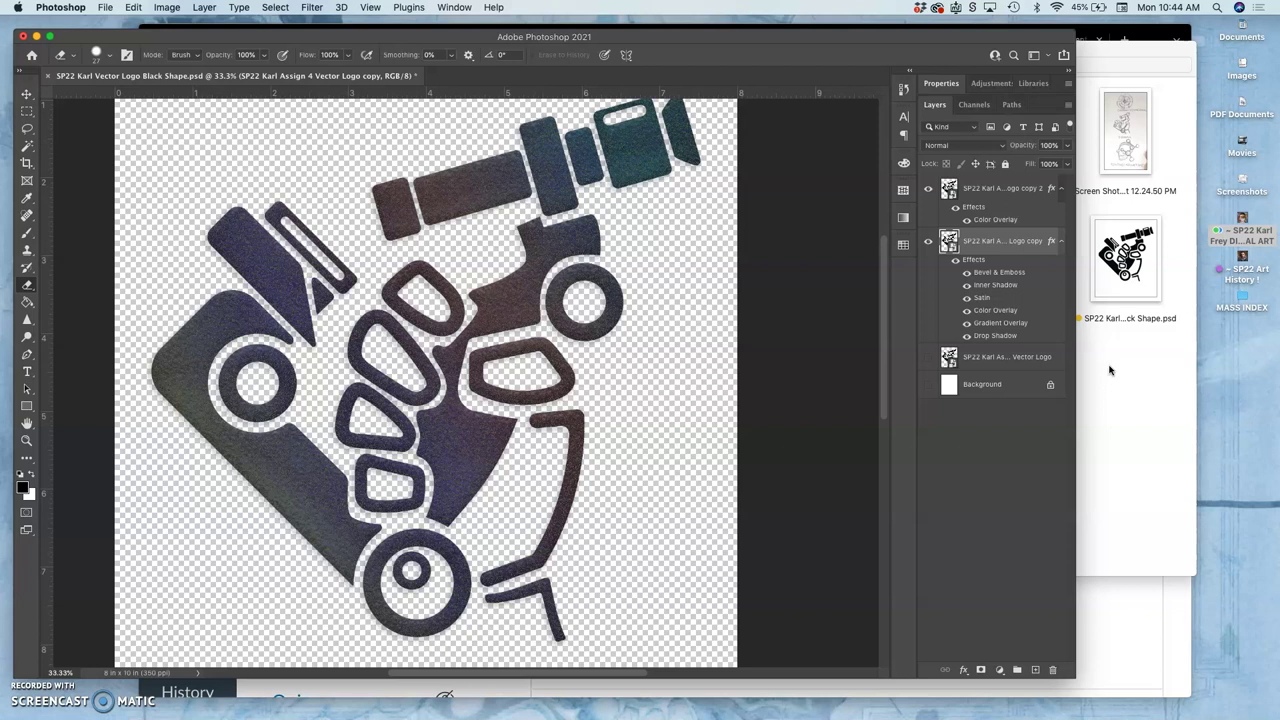
pyautogui.click(1240, 332)
pyautogui.click(1127, 397)
# Step: Make the white Background layer visible again and duplicate it
pyautogui.click(980, 389)
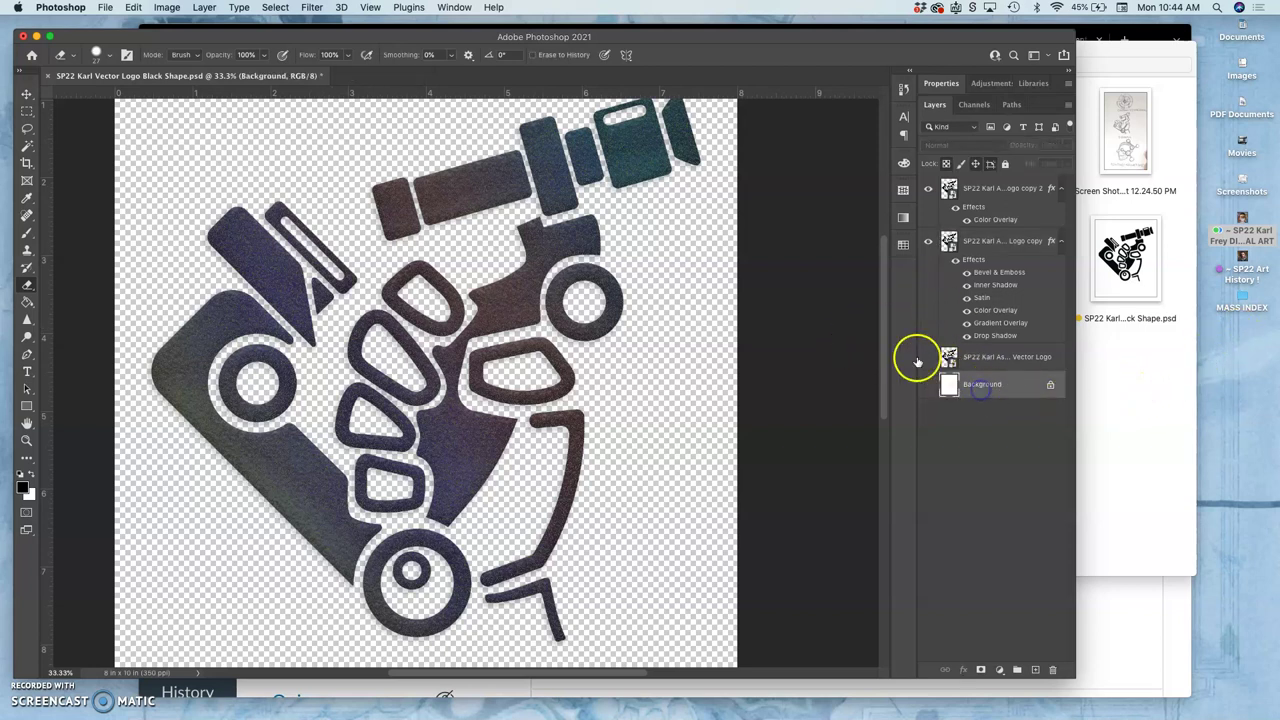
pyautogui.press('super+minus')
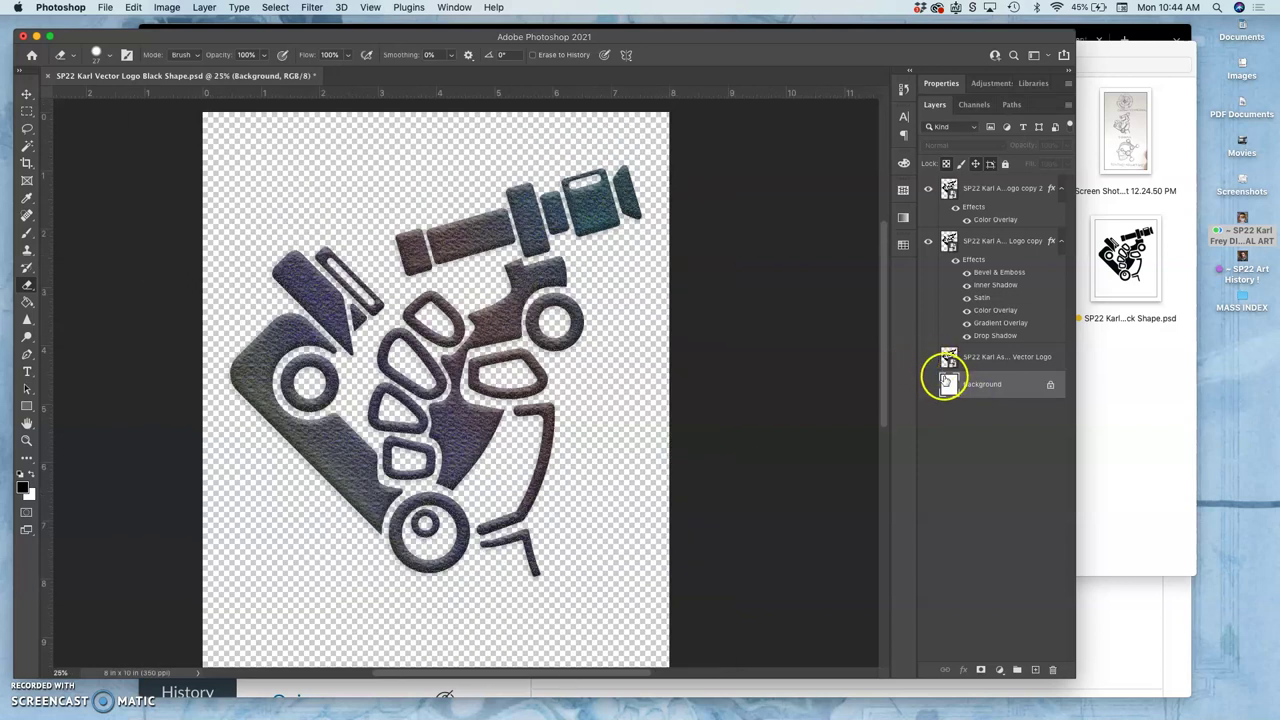
pyautogui.click(928, 385)
pyautogui.click(984, 391)
pyautogui.moveTo(984, 391); pyautogui.dragTo(971, 389)
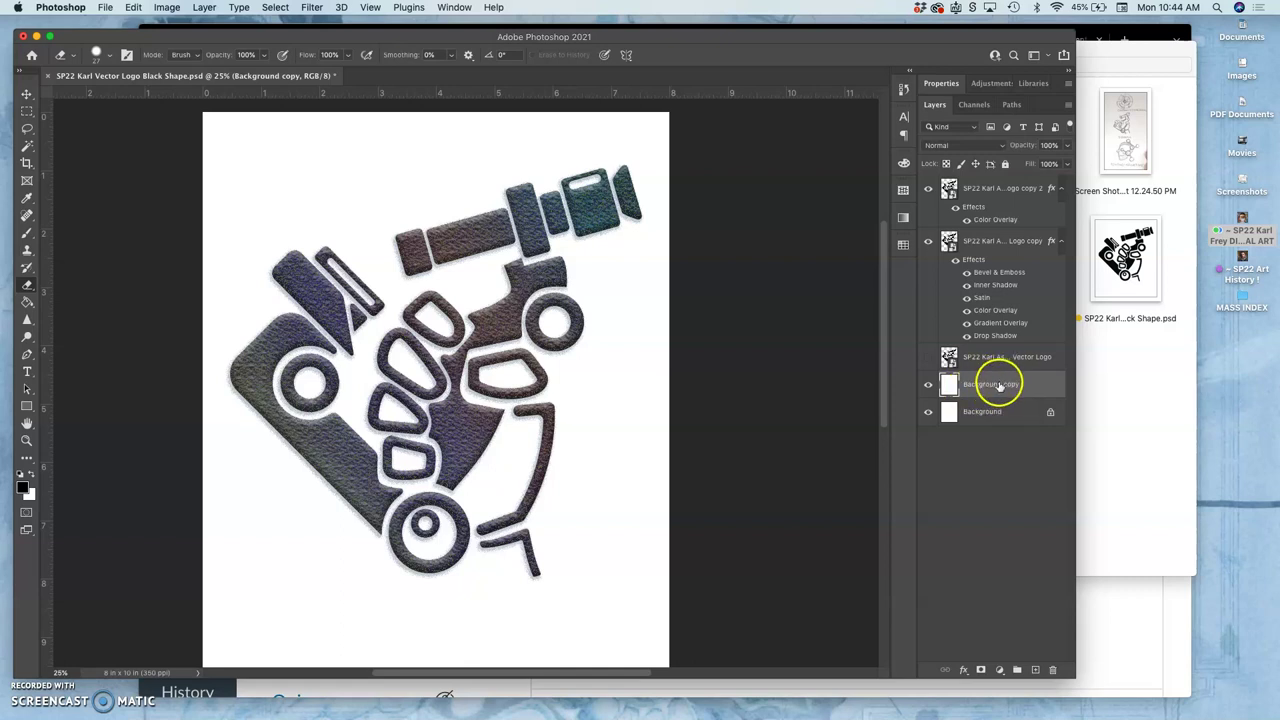
# Step: Fill the Background copy layer with 50% Gray via Edit > Fill
pyautogui.click(133, 7)
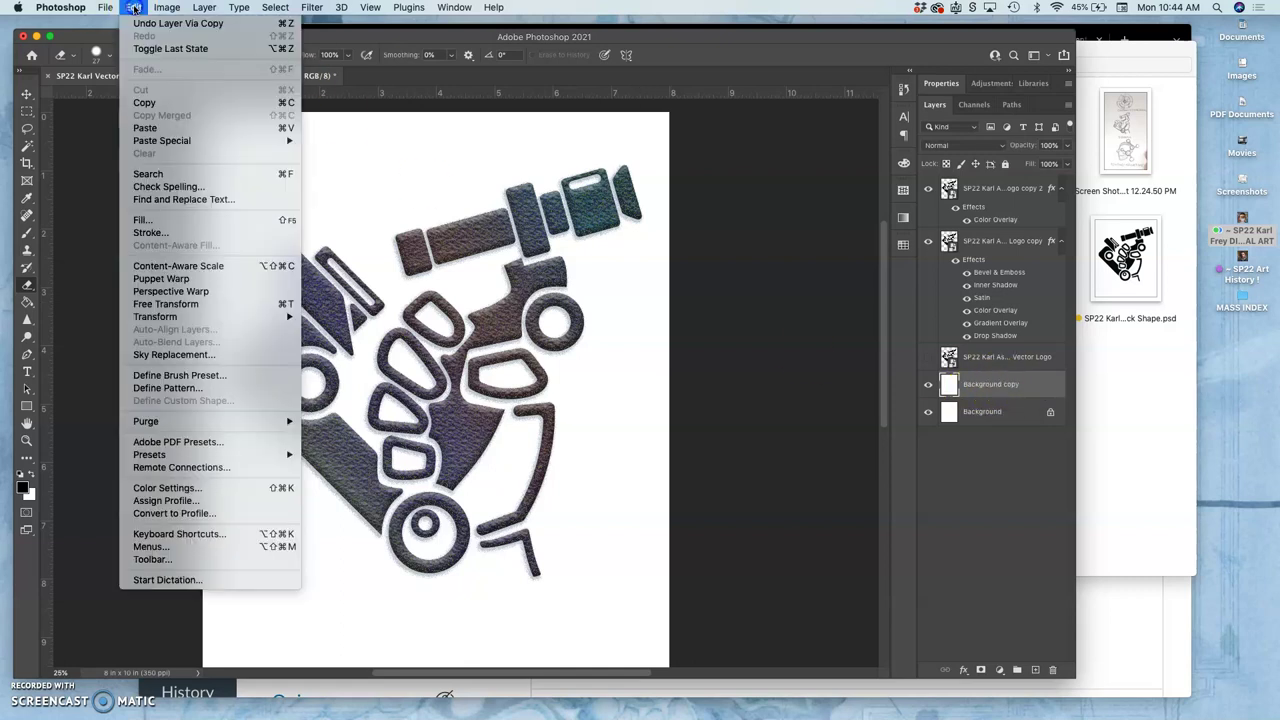
pyautogui.click(157, 216)
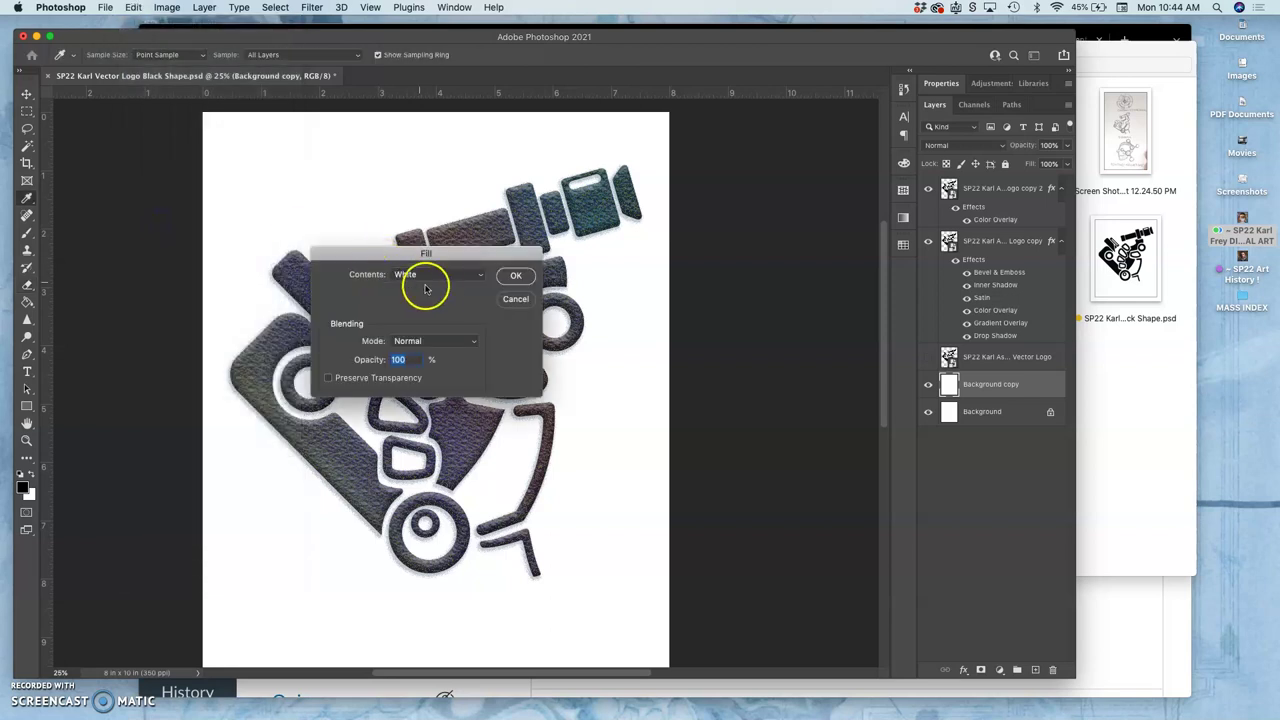
pyautogui.click(481, 275)
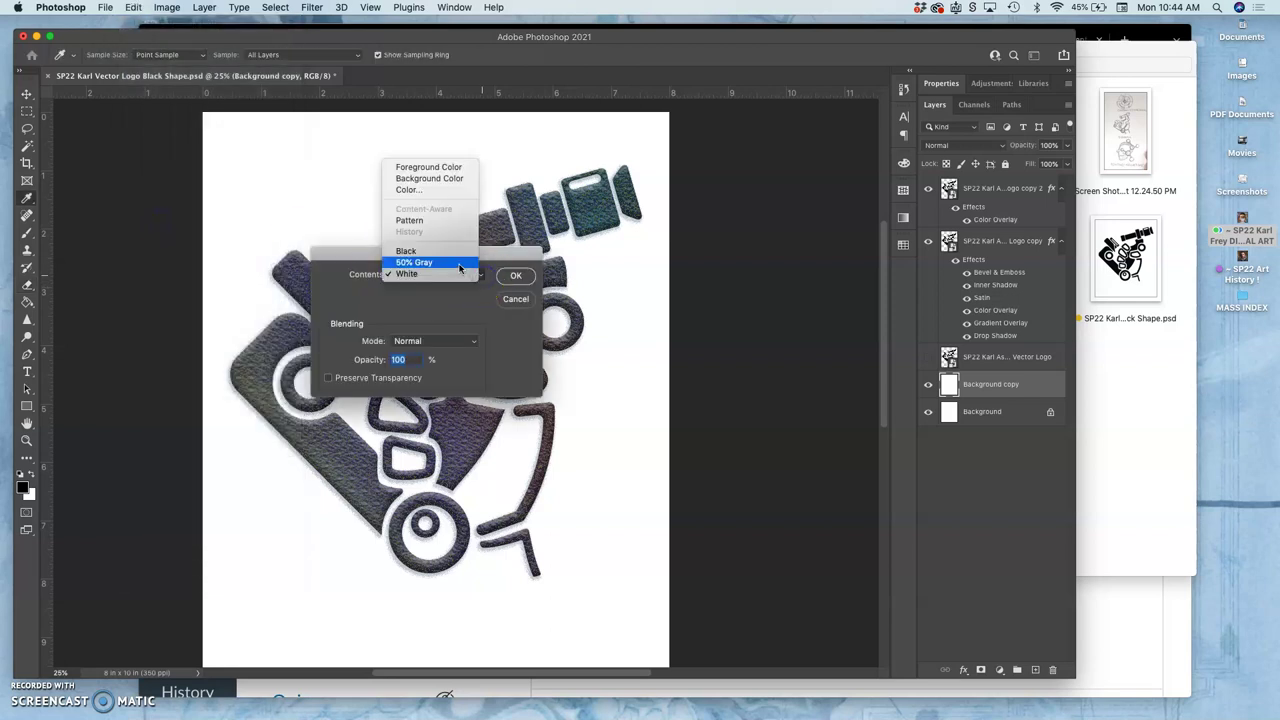
pyautogui.click(455, 262)
pyautogui.click(515, 275)
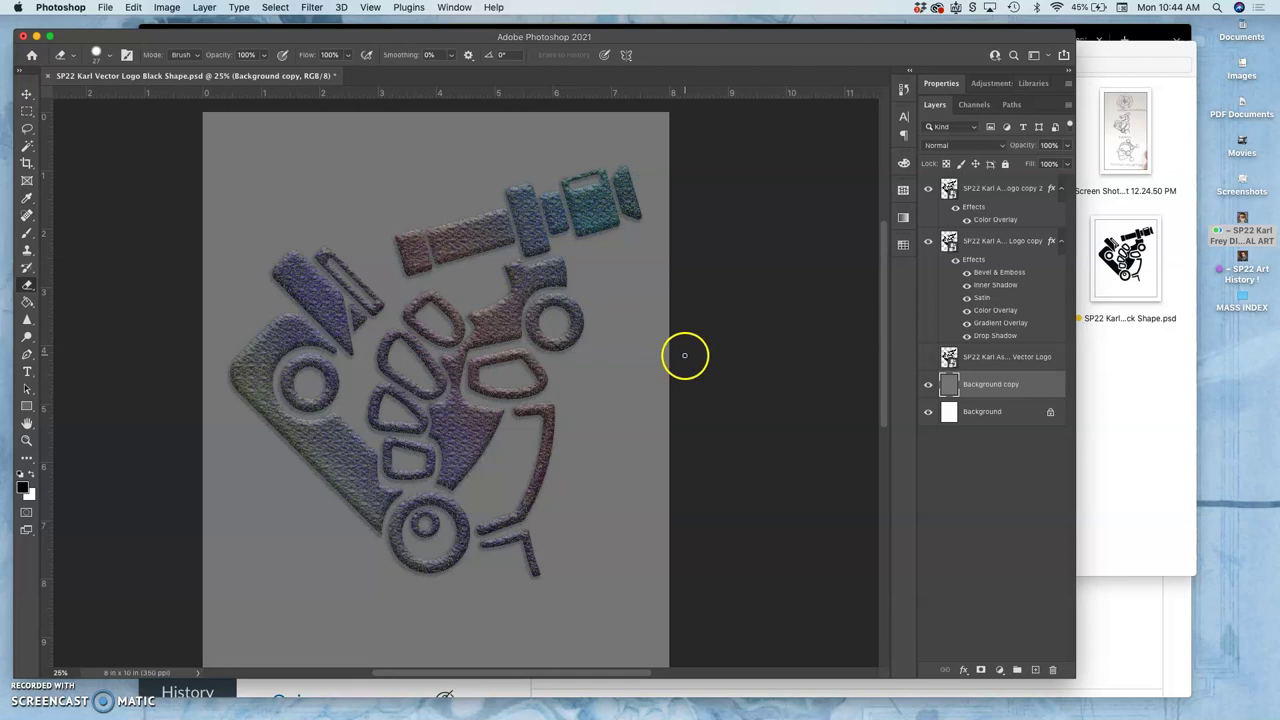
pyautogui.click(992, 385)
# Step: Duplicate the gray layer as Background copy 2 and fill it with Black
pyautogui.press('super+j')
pyautogui.click(132, 7)
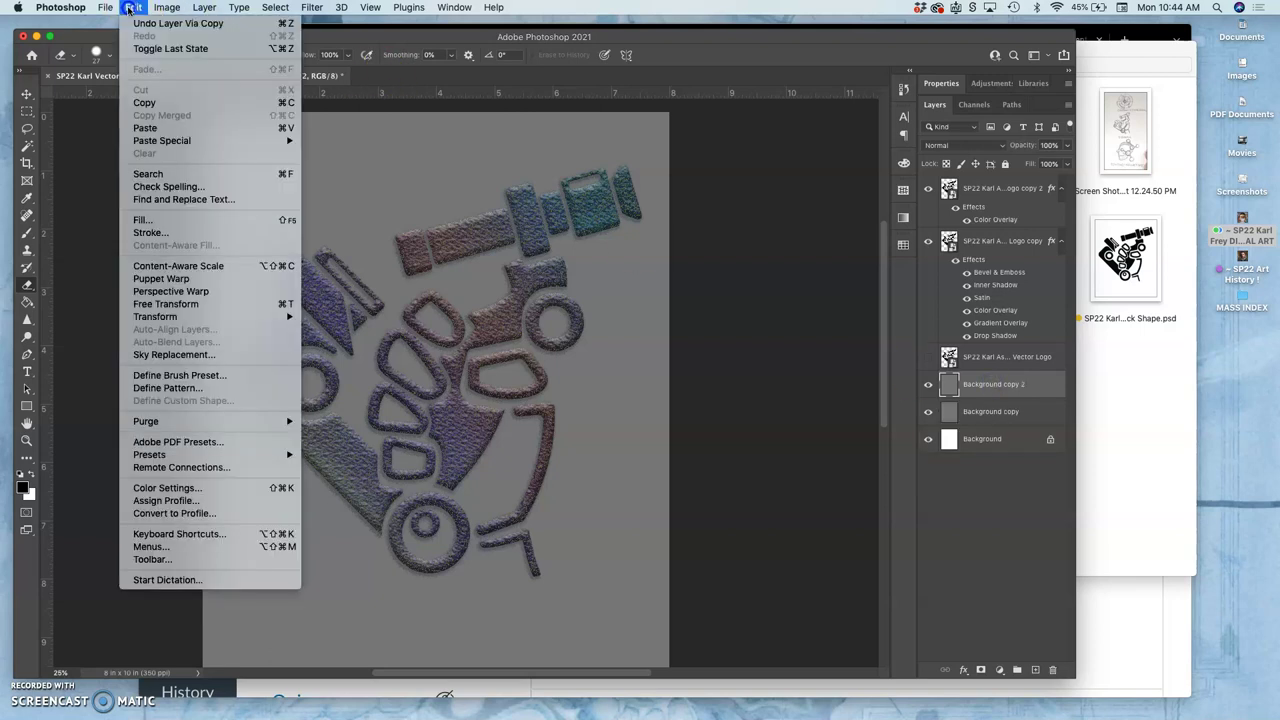
pyautogui.click(165, 220)
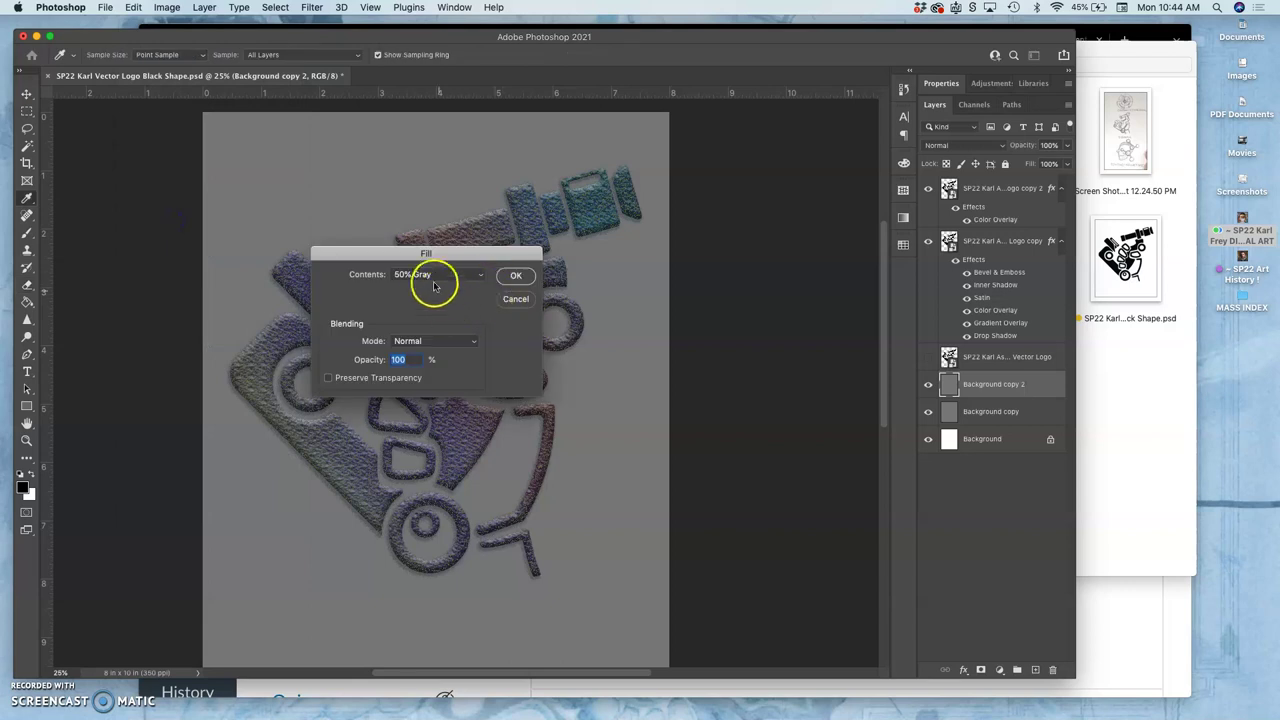
pyautogui.click(430, 278)
pyautogui.click(406, 262)
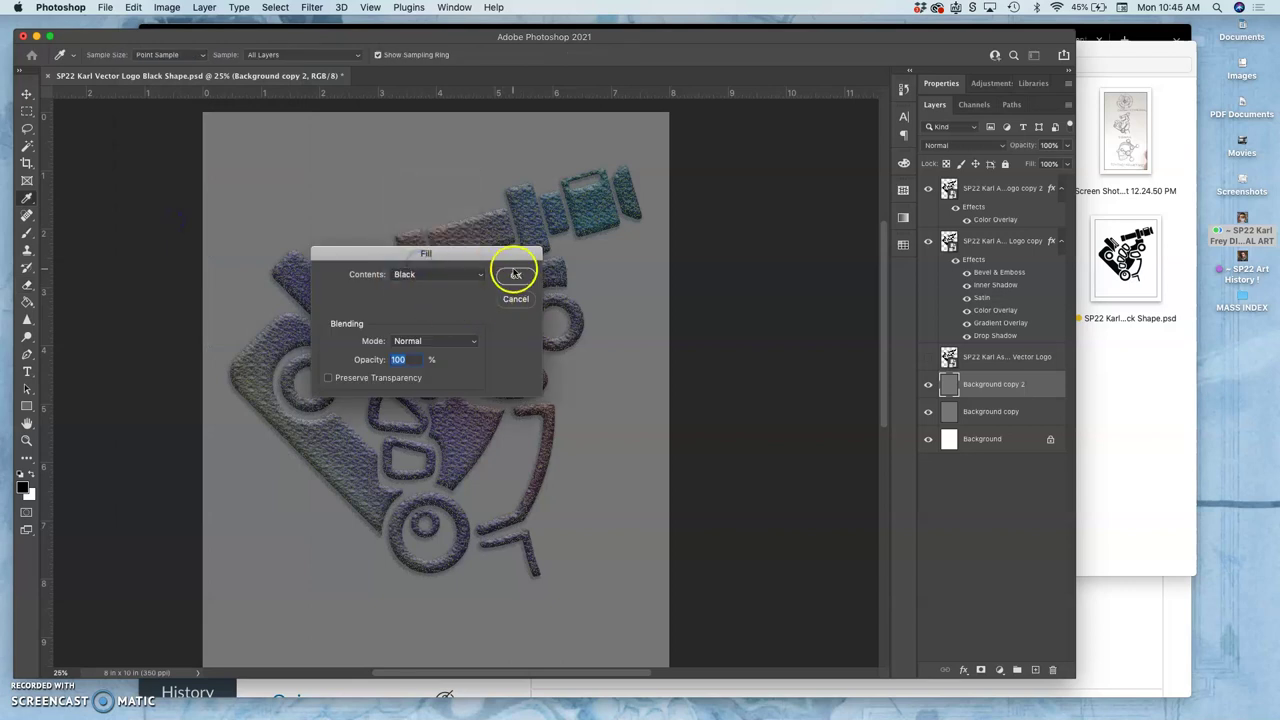
pyautogui.click(516, 276)
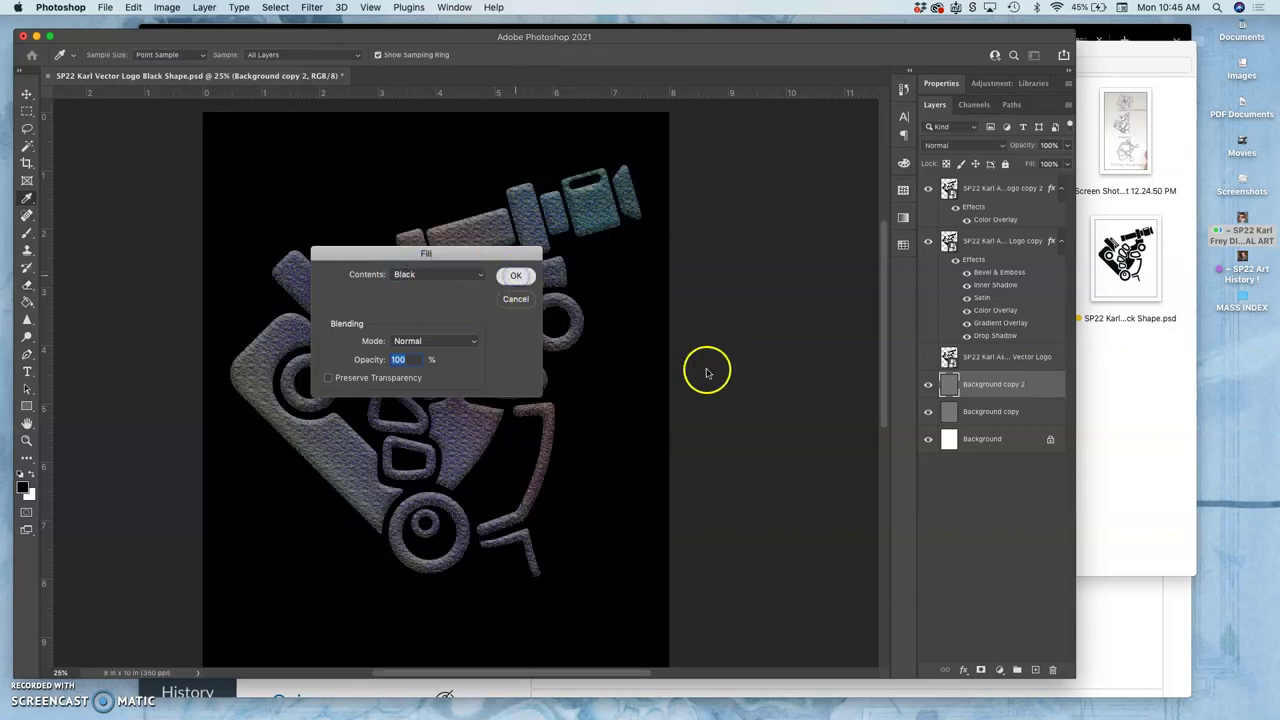
pyautogui.click(1000, 385)
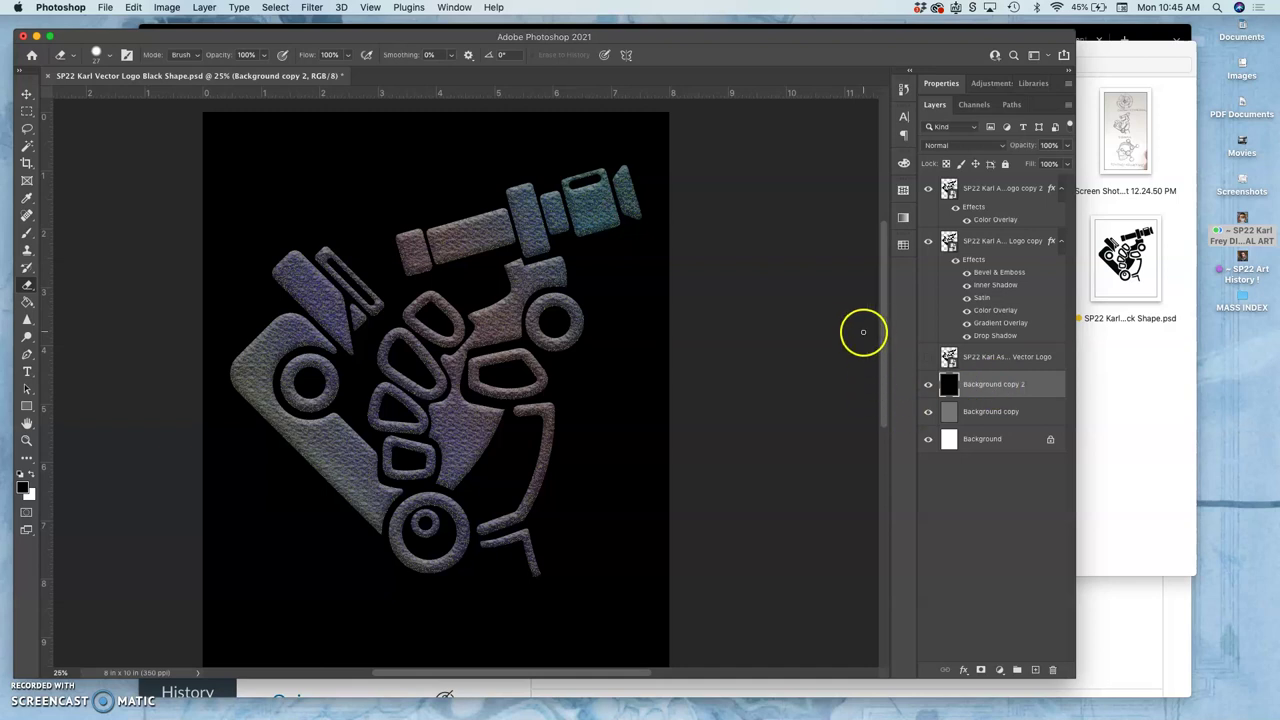
# Step: Turn off the styled copy's effects and hide both logo copy layers, leaving the base Vector Logo
pyautogui.click(955, 260)
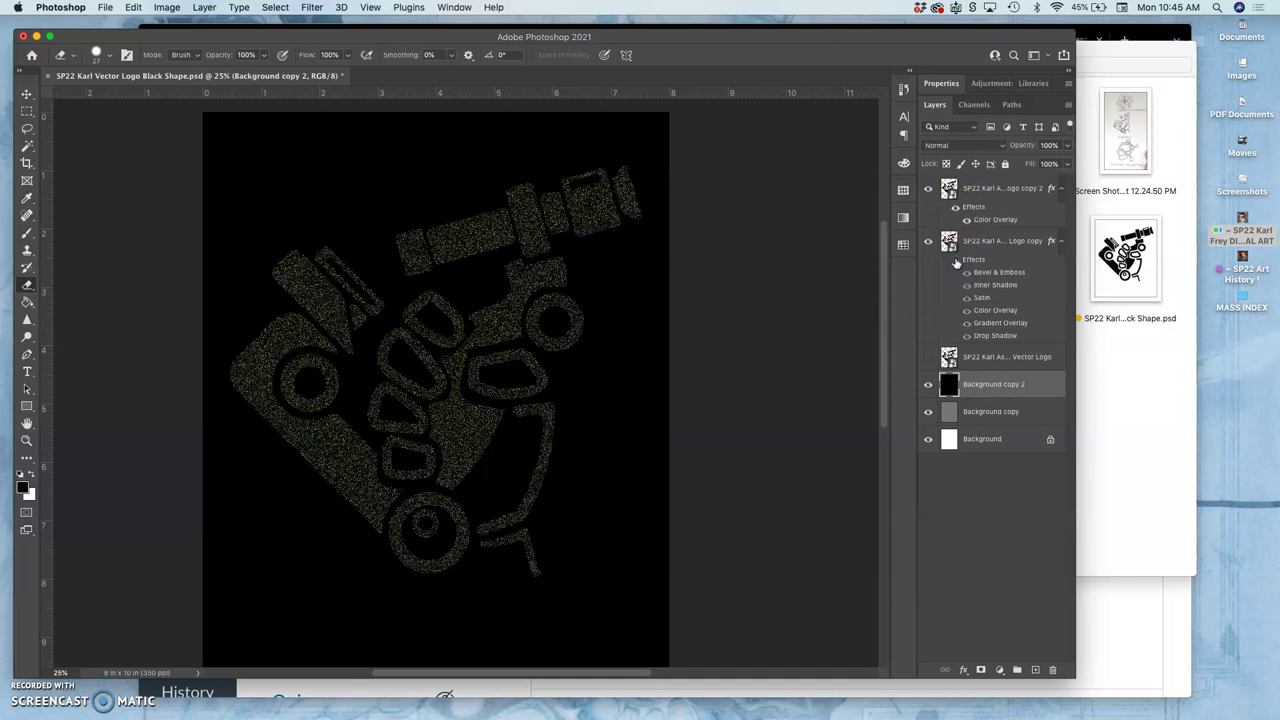
pyautogui.moveTo(945, 357); pyautogui.dragTo(930, 190)
pyautogui.click(929, 189)
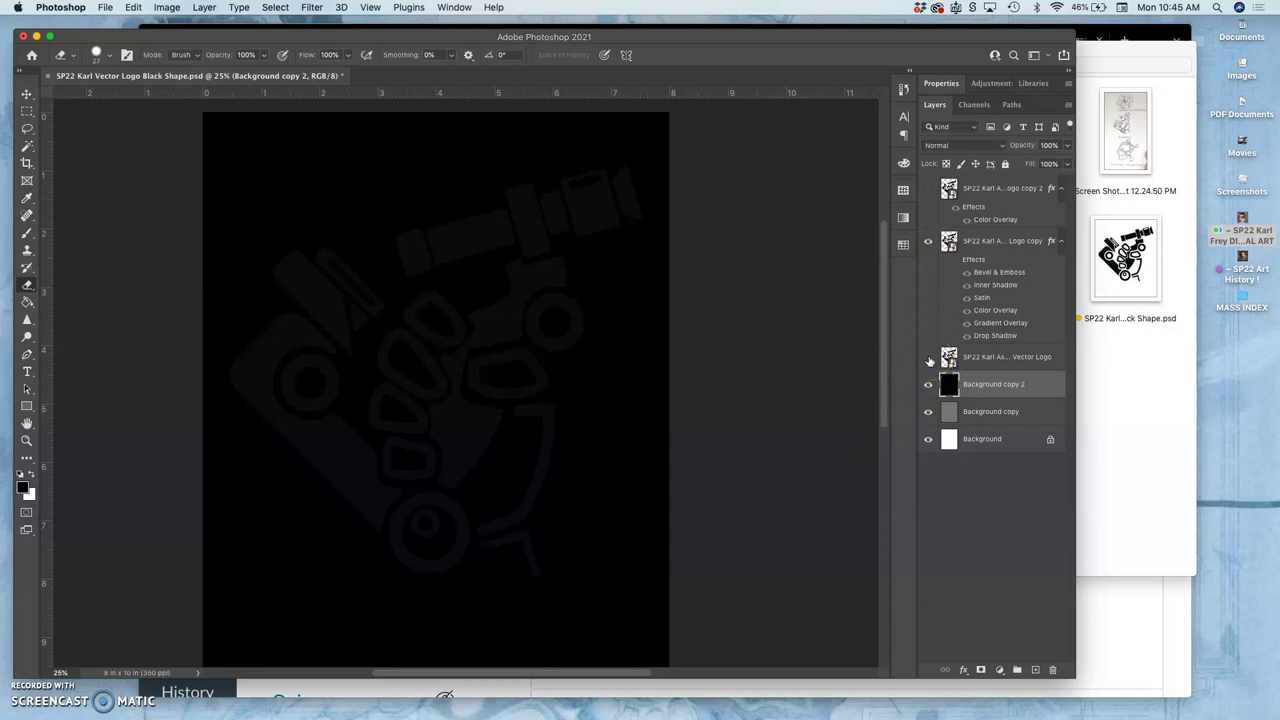
pyautogui.click(928, 241)
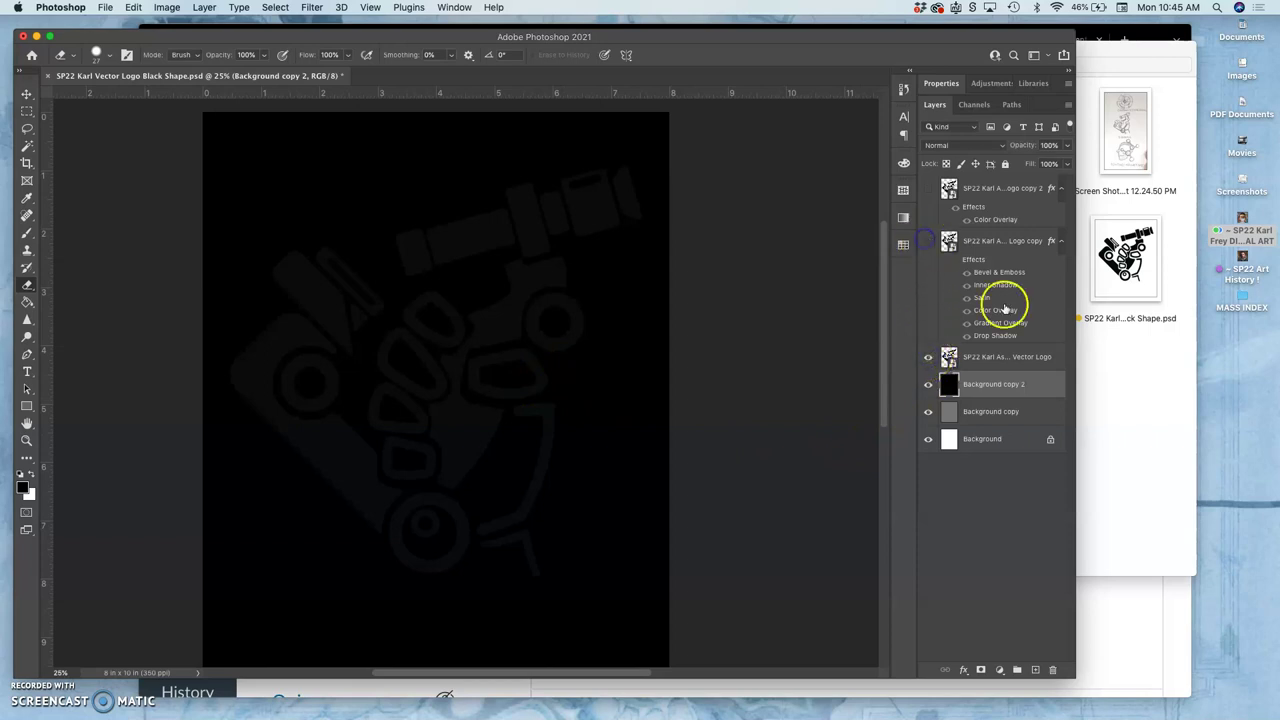
# Step: Give the base logo a white Stroke centred on its edges, sized down to 8 px
pyautogui.doubleClick(1045, 352)
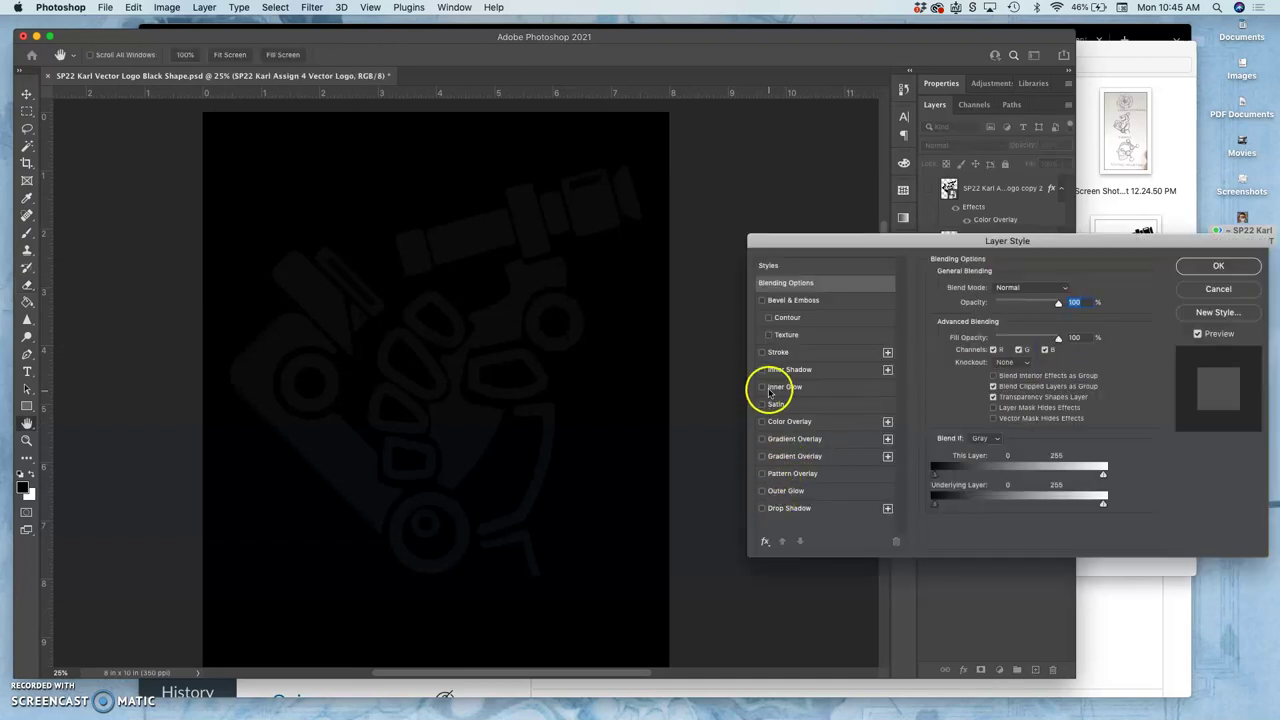
pyautogui.click(761, 352)
pyautogui.click(802, 355)
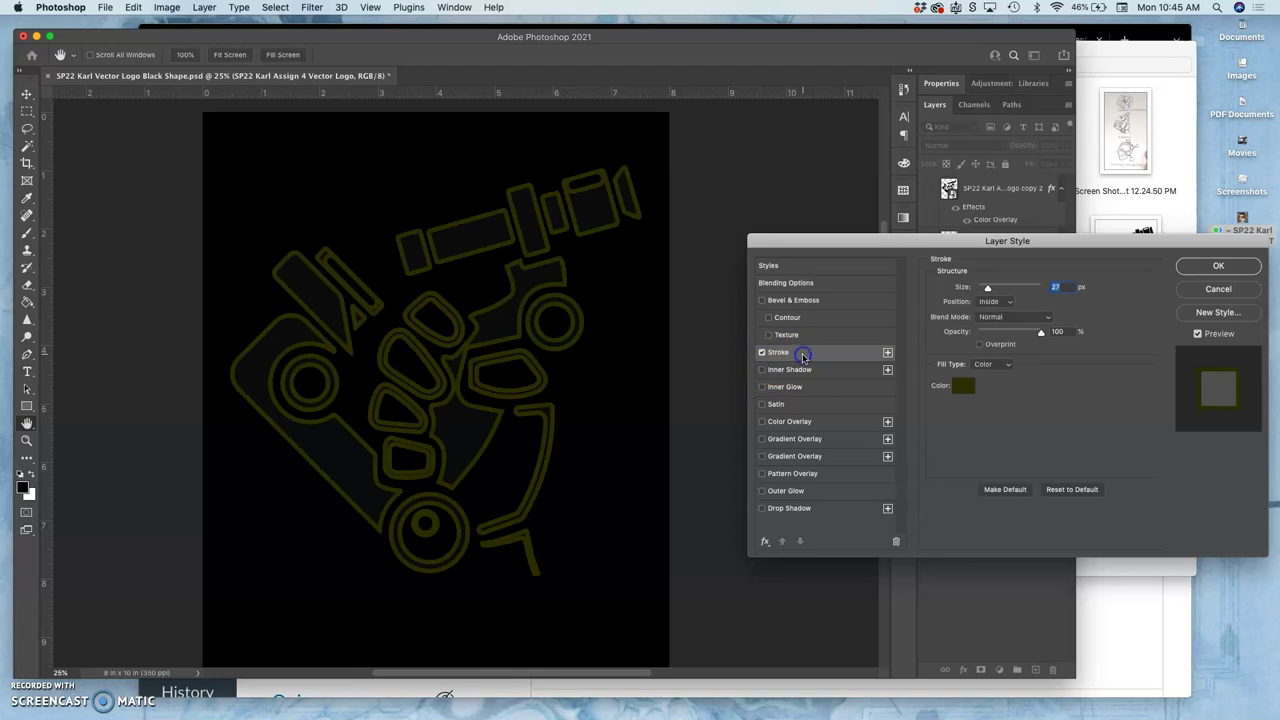
pyautogui.click(963, 385)
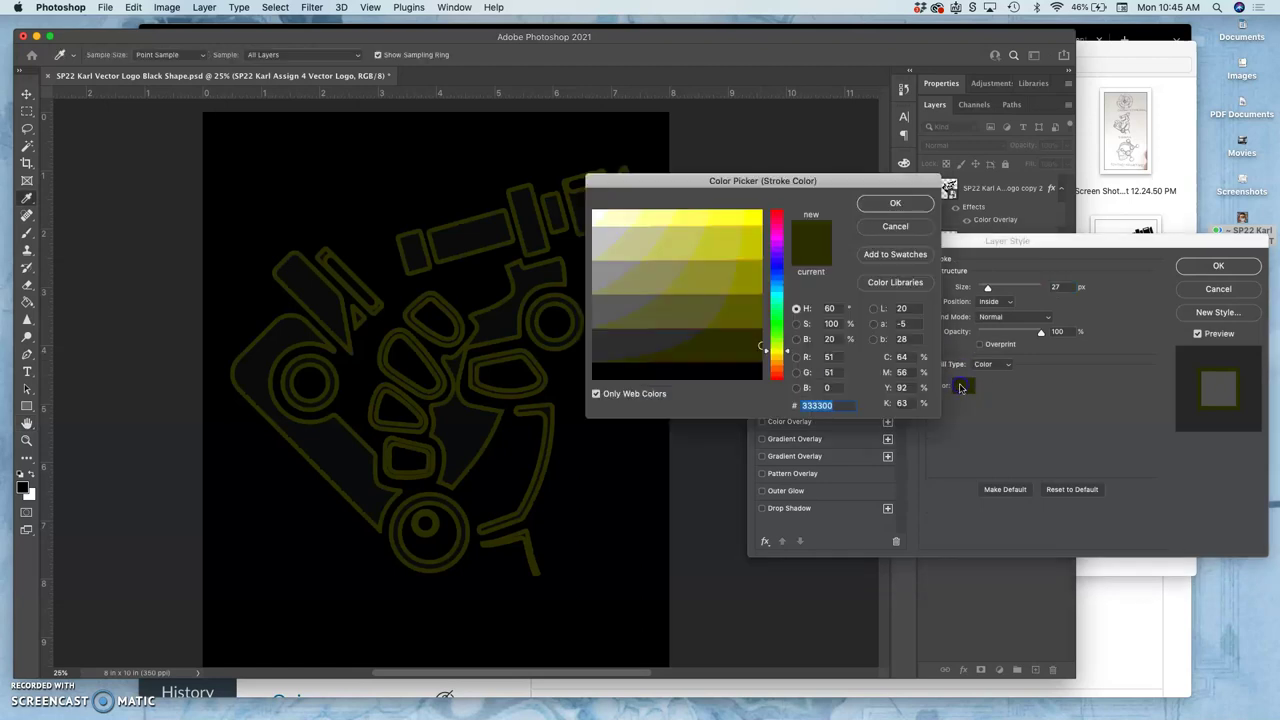
pyautogui.click(596, 212)
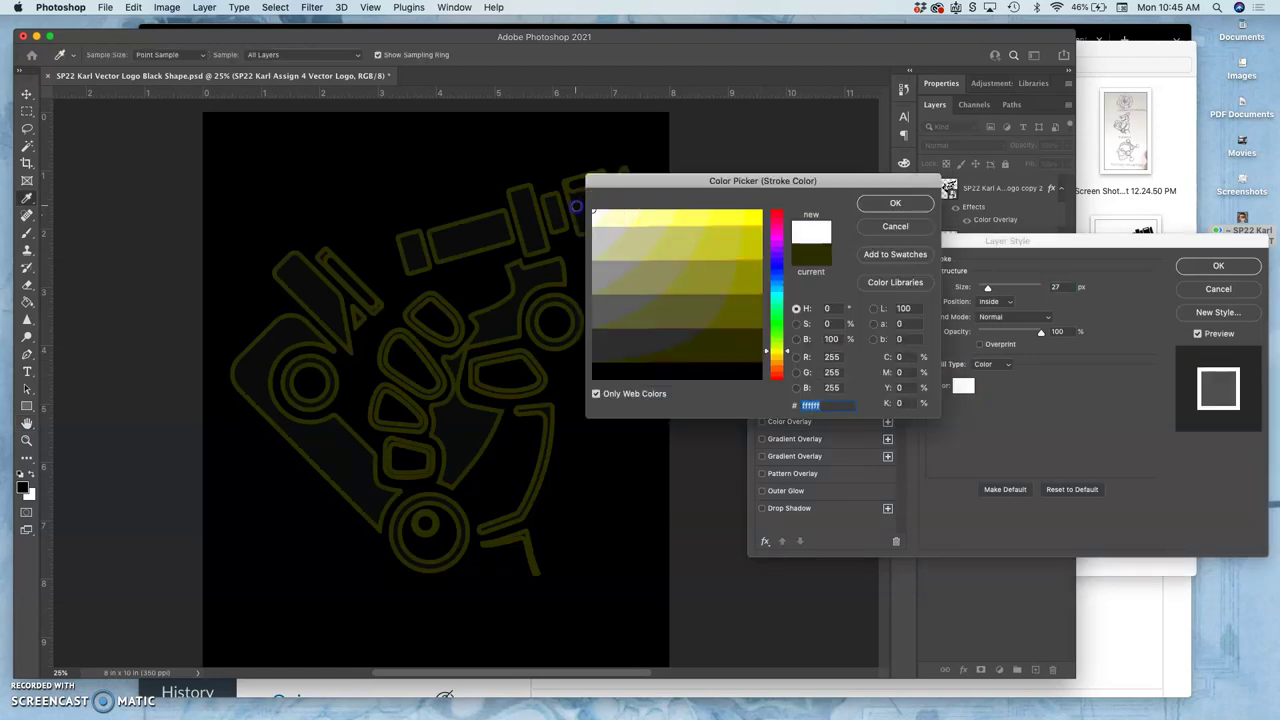
pyautogui.click(895, 203)
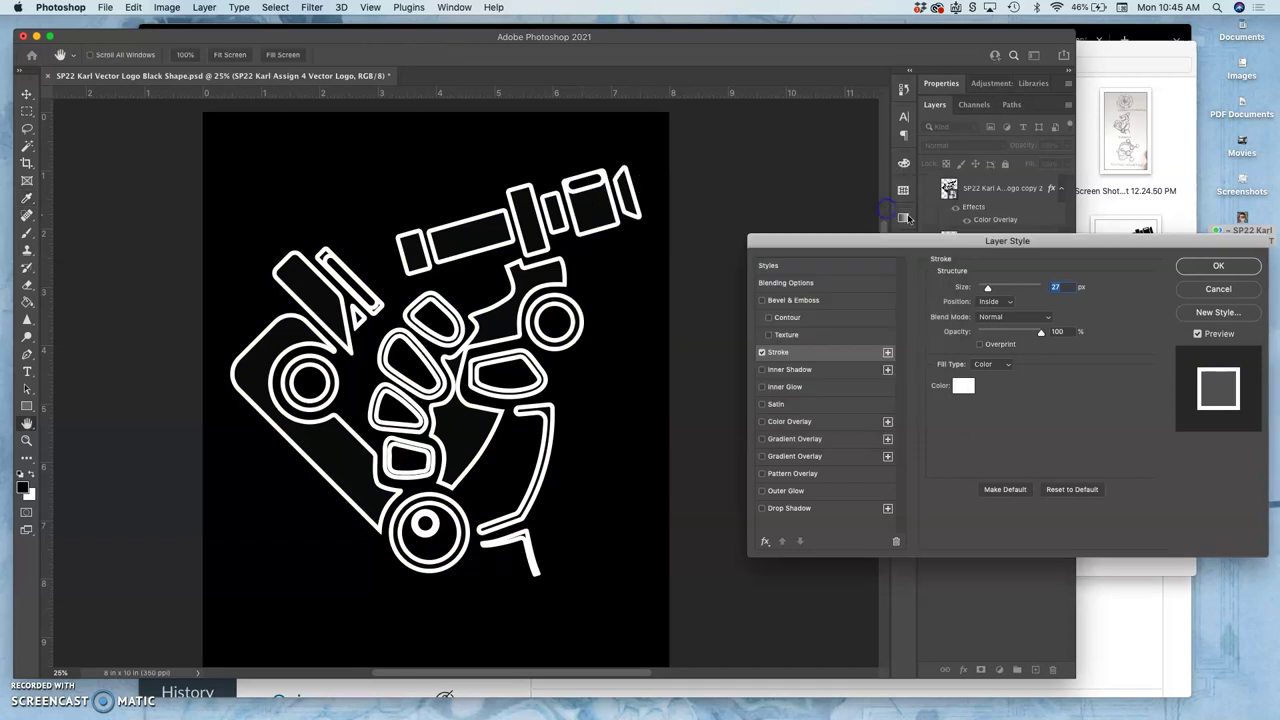
pyautogui.click(1009, 303)
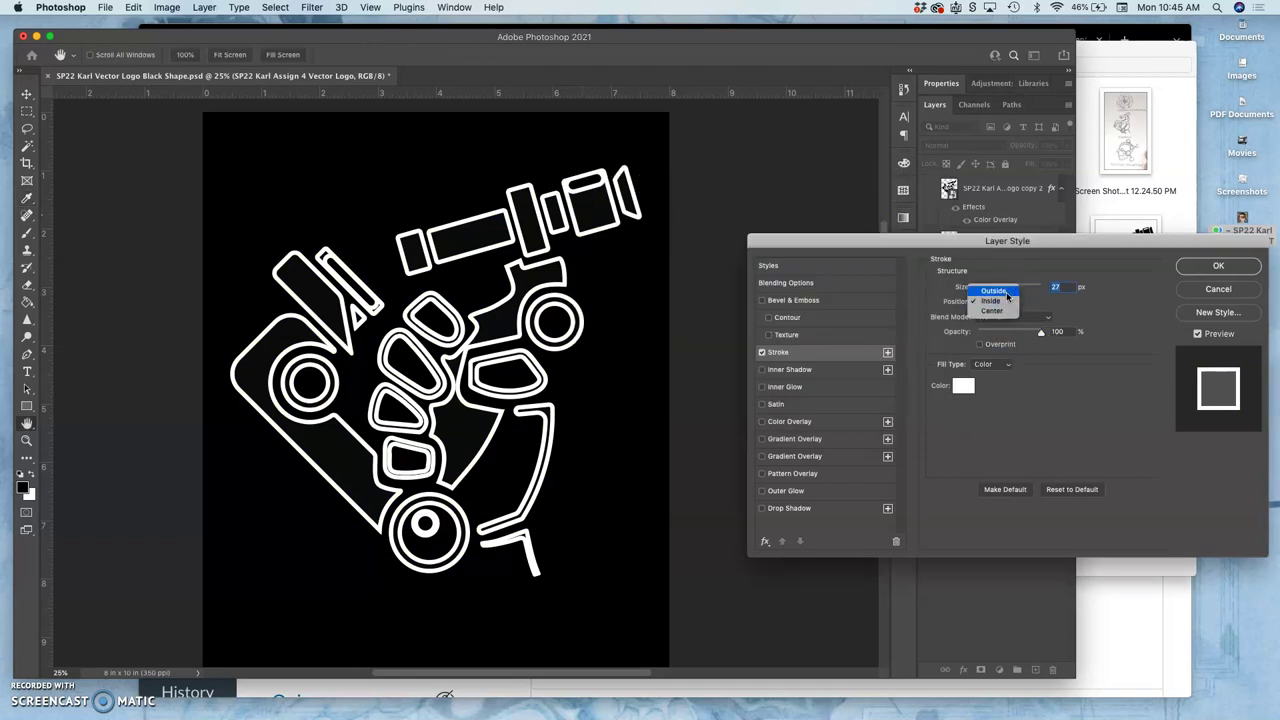
pyautogui.click(1007, 294)
pyautogui.click(1008, 301)
pyautogui.click(1000, 322)
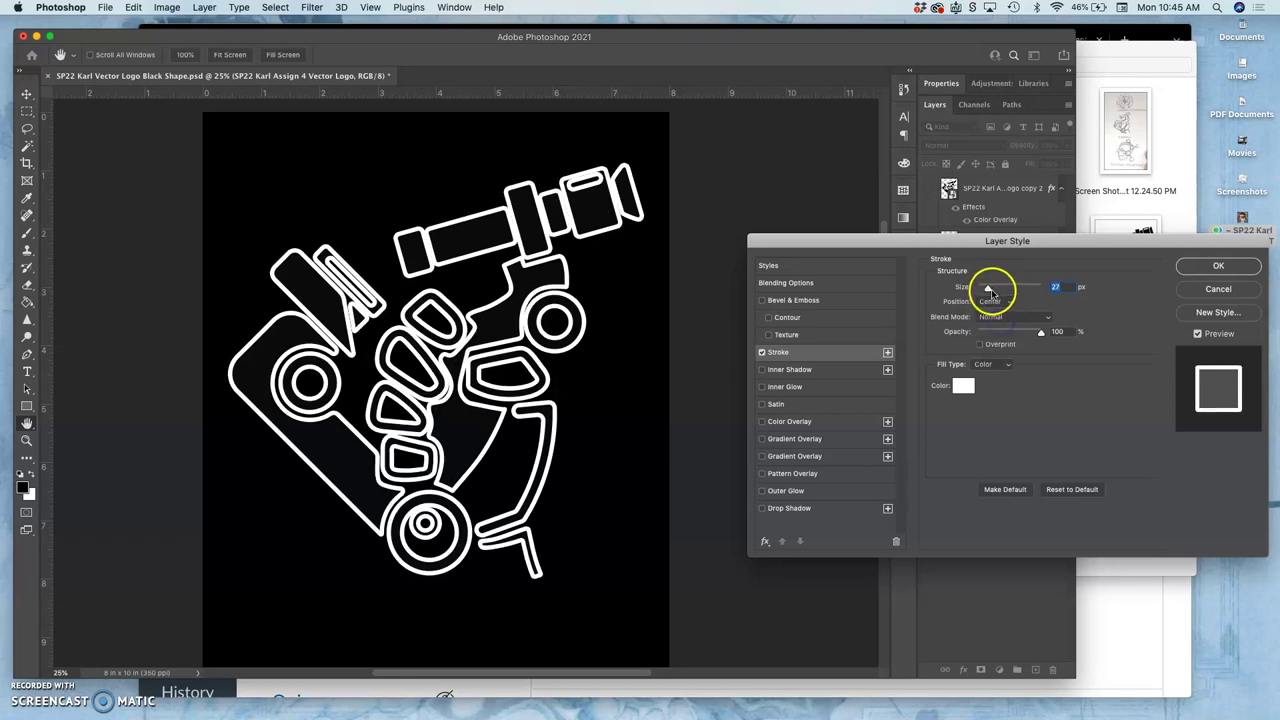
pyautogui.moveTo(987, 287); pyautogui.dragTo(981, 289)
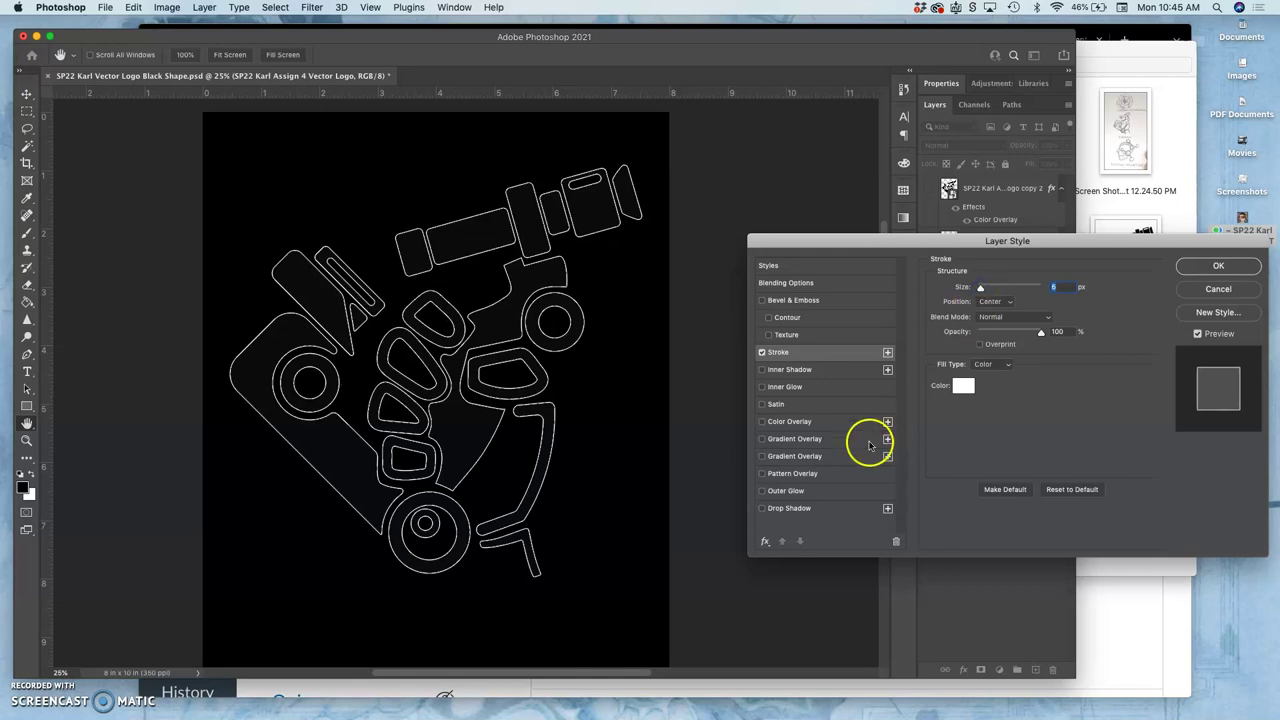
# Step: Replace the logo's Stroke with a white Inner Glow
pyautogui.click(762, 352)
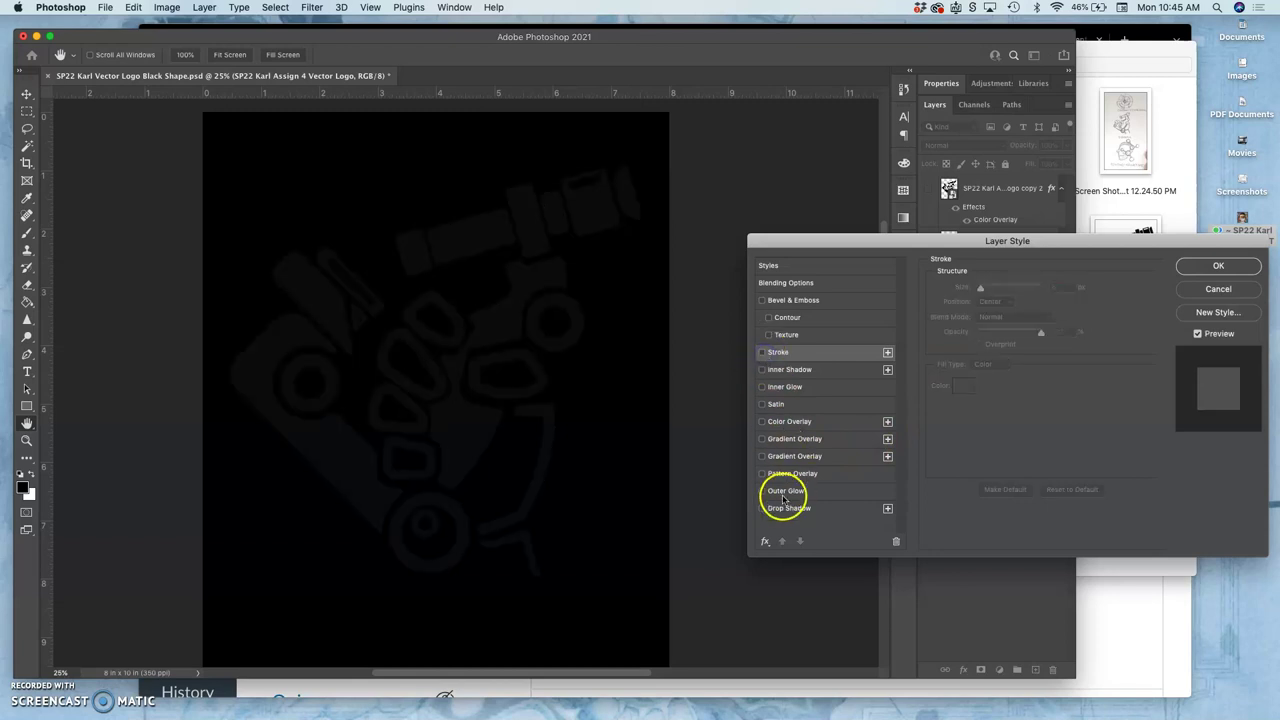
pyautogui.click(762, 387)
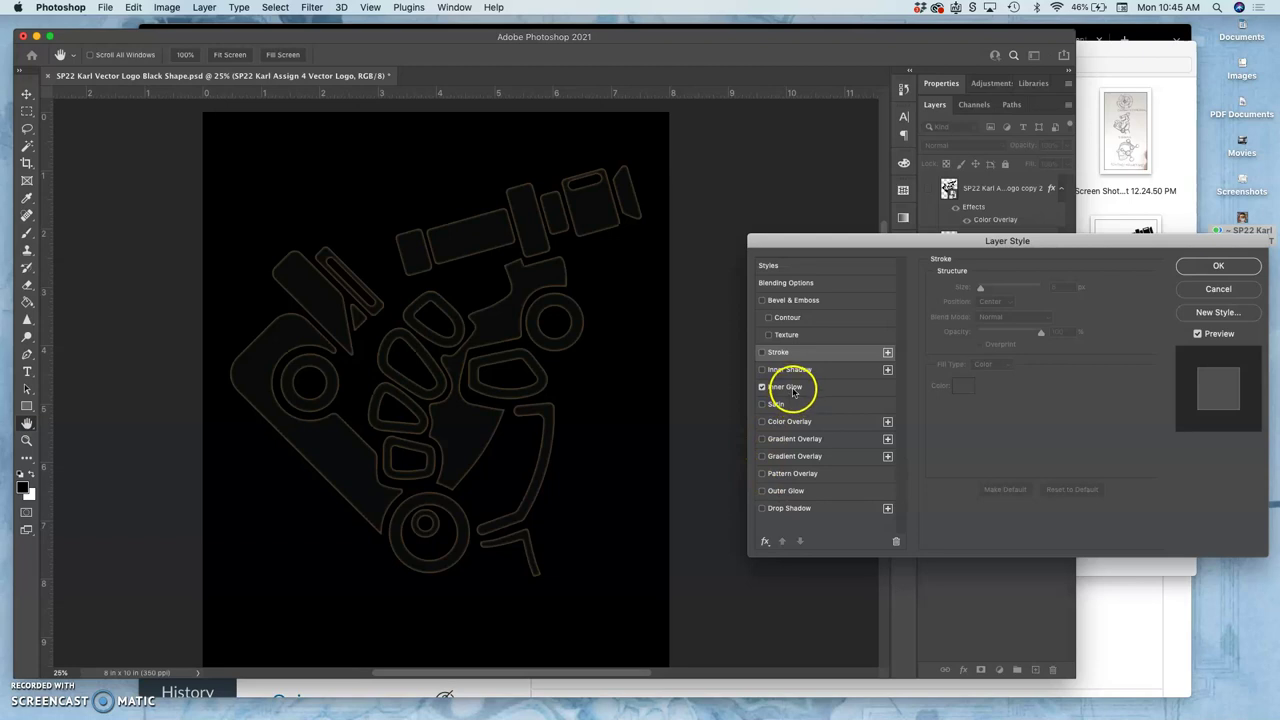
pyautogui.click(791, 389)
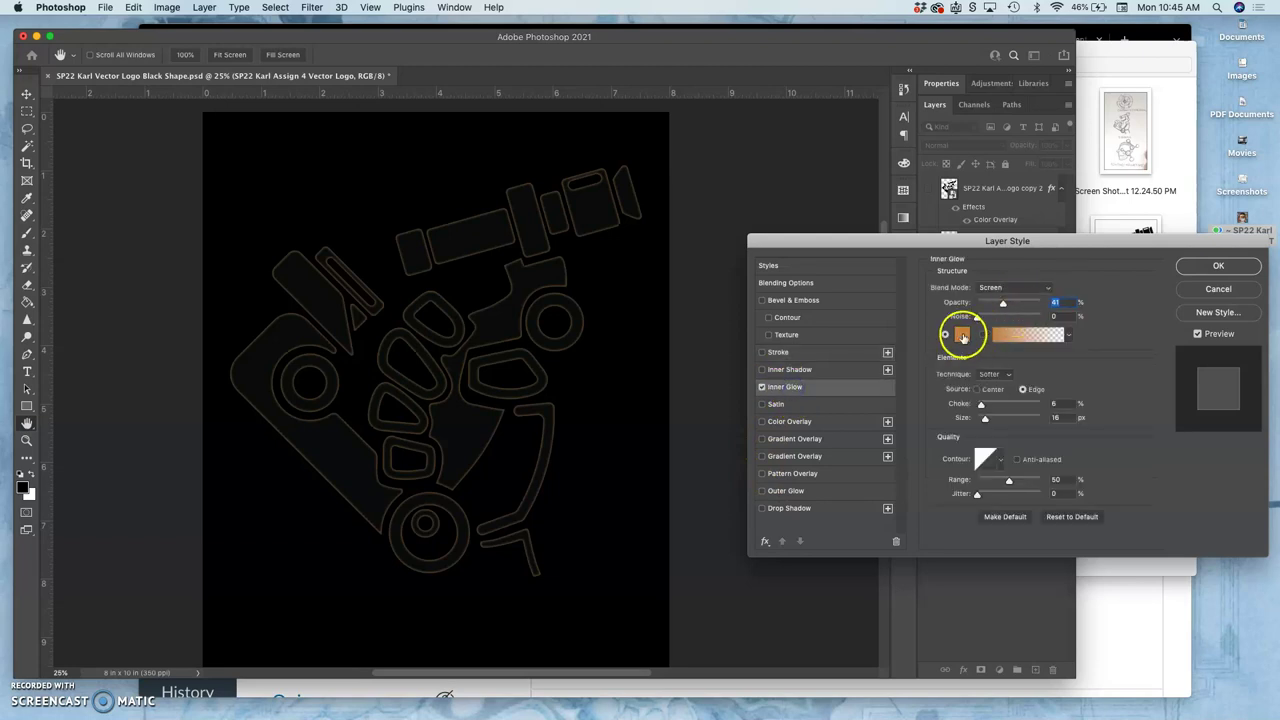
pyautogui.click(962, 336)
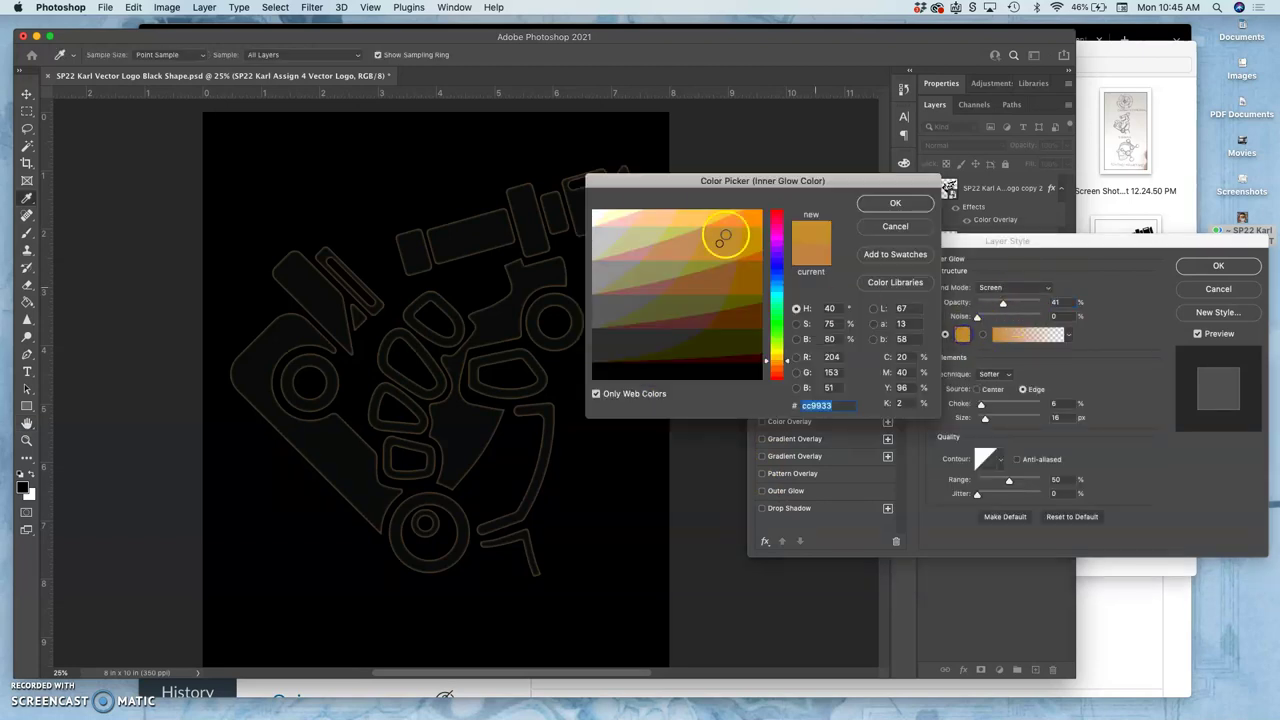
pyautogui.click(595, 213)
pyautogui.click(875, 204)
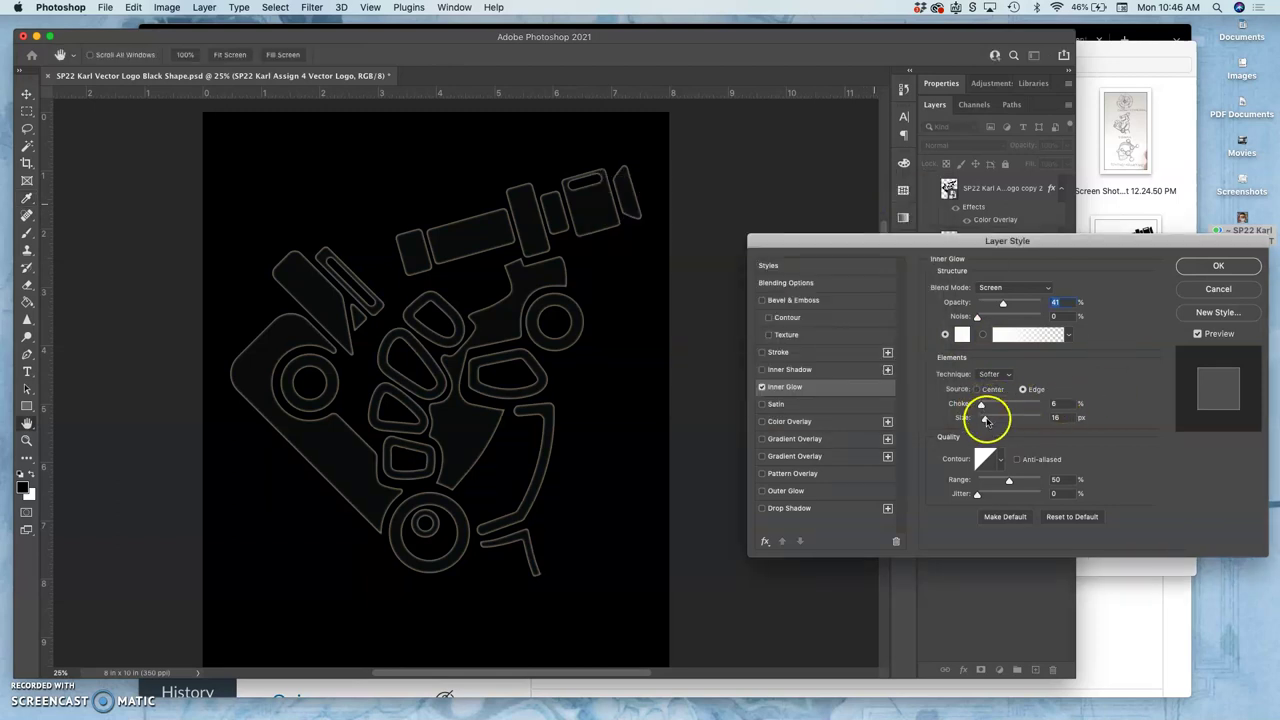
# Step: Tune the Inner Glow to 49 px size, 59% jitter and 64% noise for a grainy look
pyautogui.moveTo(985, 418); pyautogui.dragTo(998, 418)
pyautogui.moveTo(977, 494); pyautogui.dragTo(1011, 498)
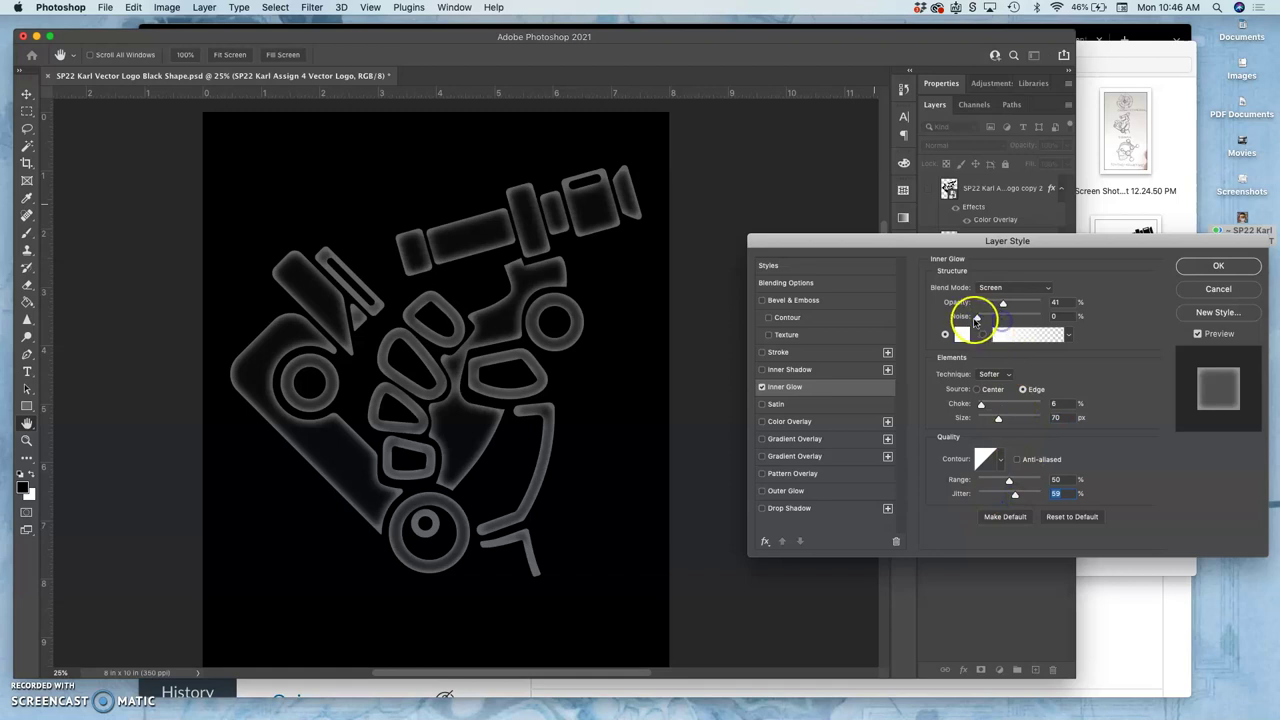
pyautogui.moveTo(978, 318); pyautogui.dragTo(1010, 302)
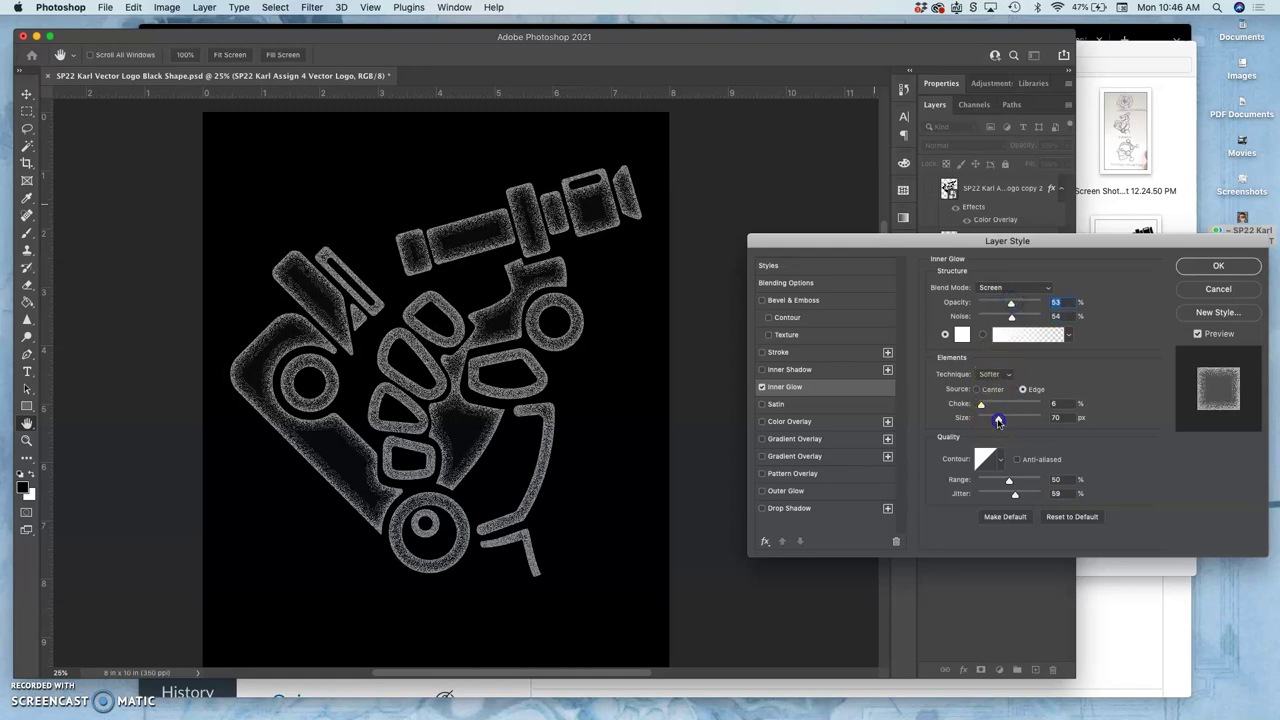
pyautogui.moveTo(997, 418); pyautogui.dragTo(996, 421)
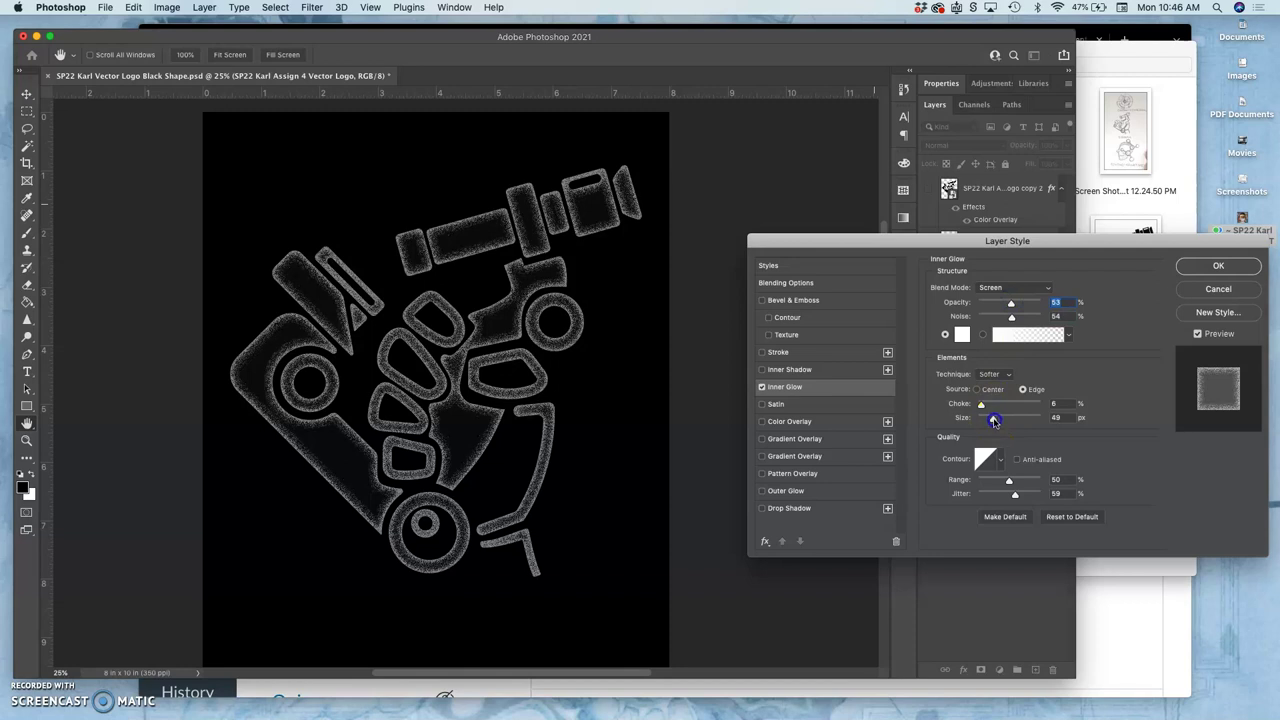
# Step: Apply the inner glow and preview the logo on black, grey and white backgrounds, ending on grey
pyautogui.click(1201, 268)
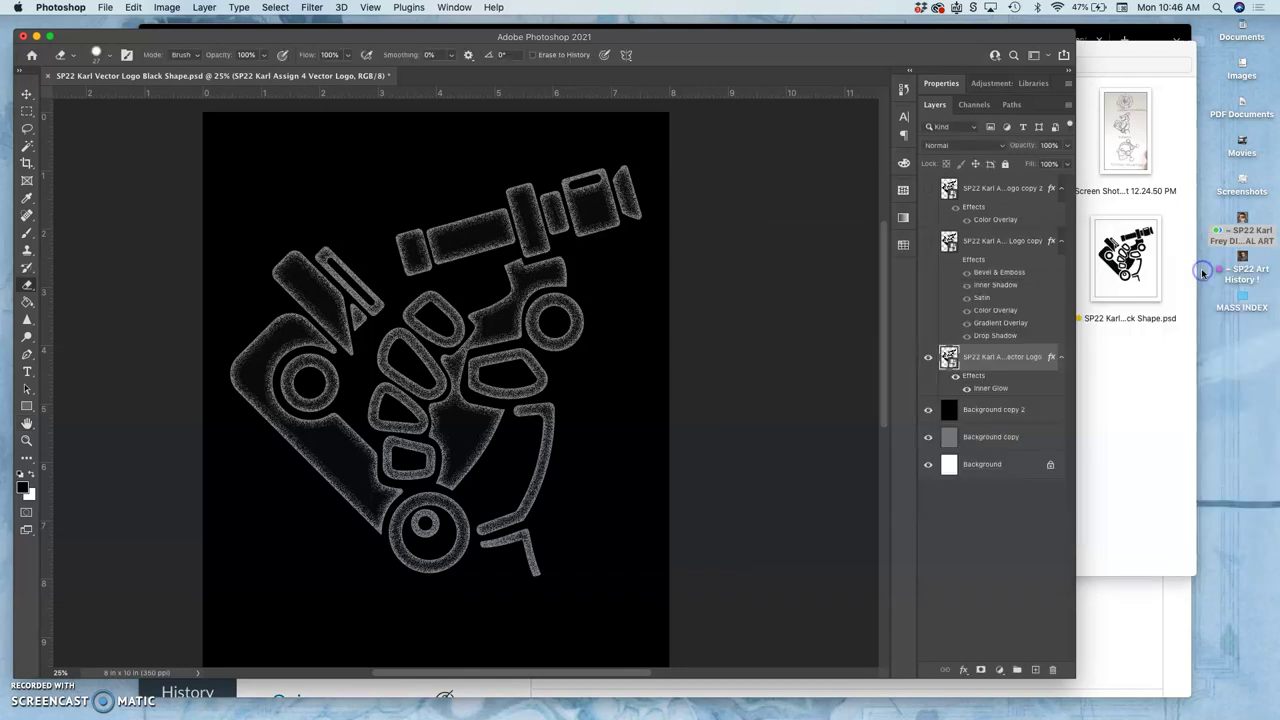
pyautogui.click(929, 410)
pyautogui.click(928, 438)
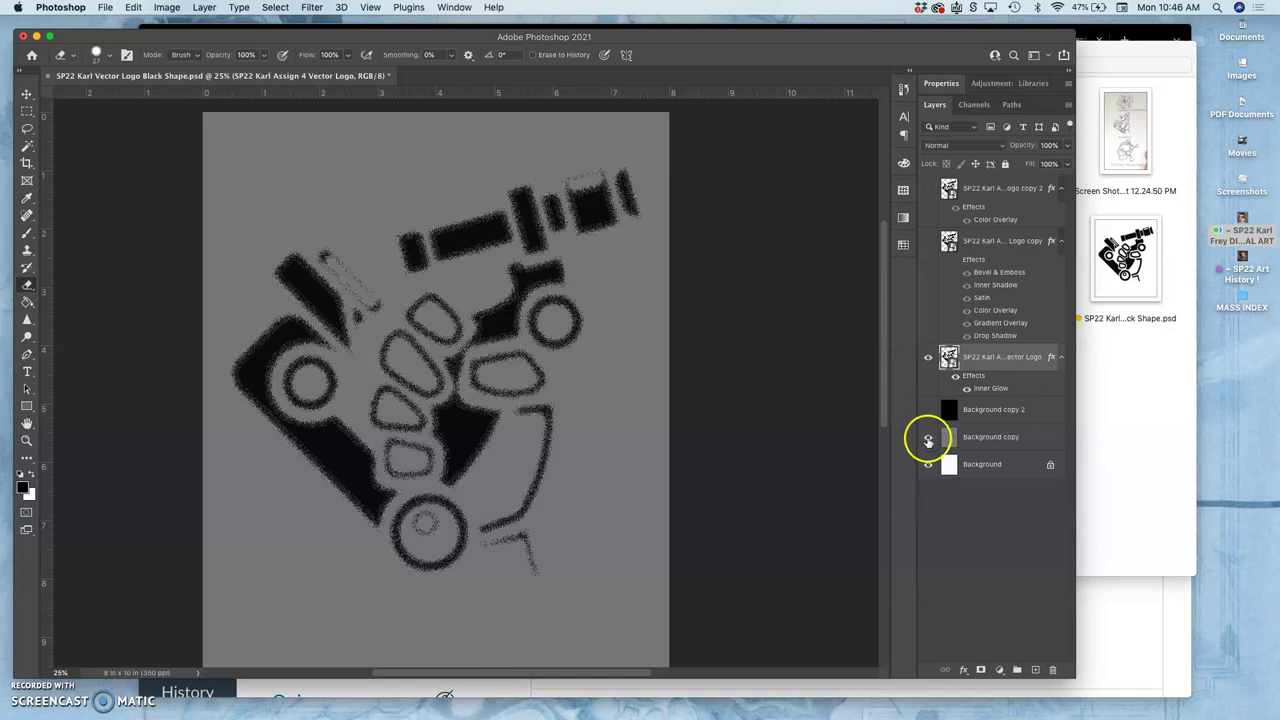
pyautogui.click(928, 410)
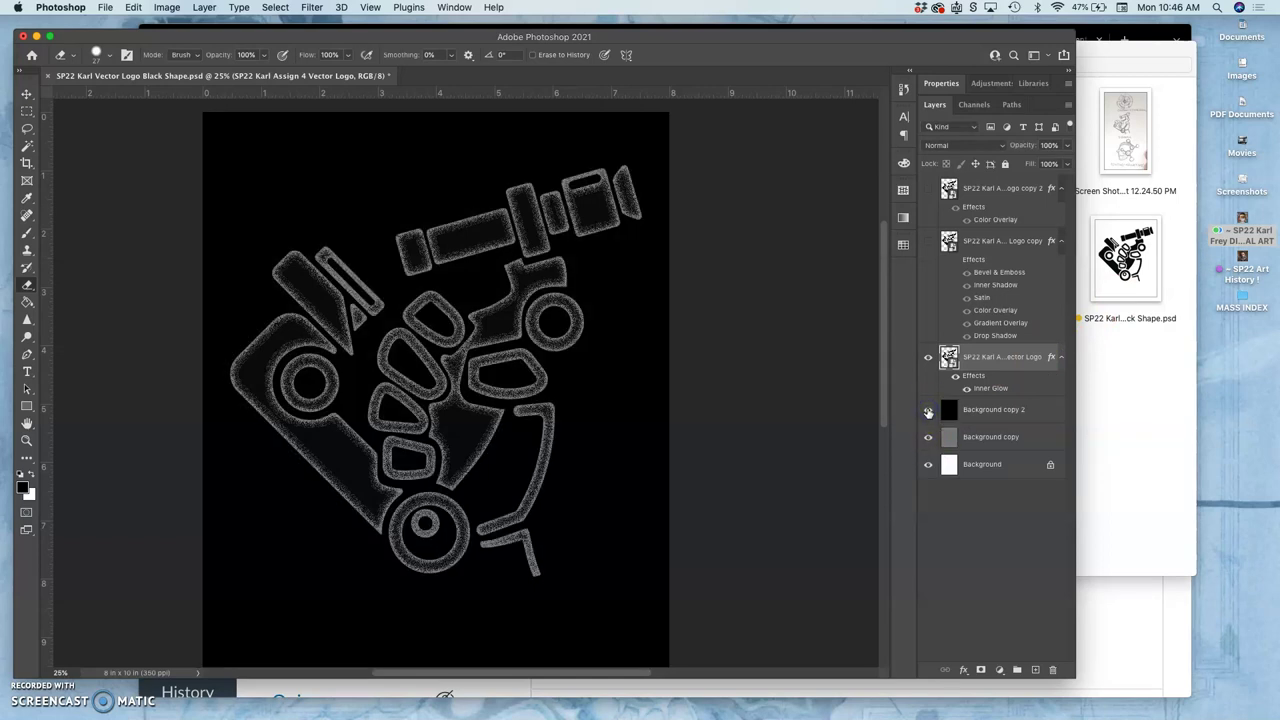
pyautogui.click(928, 410)
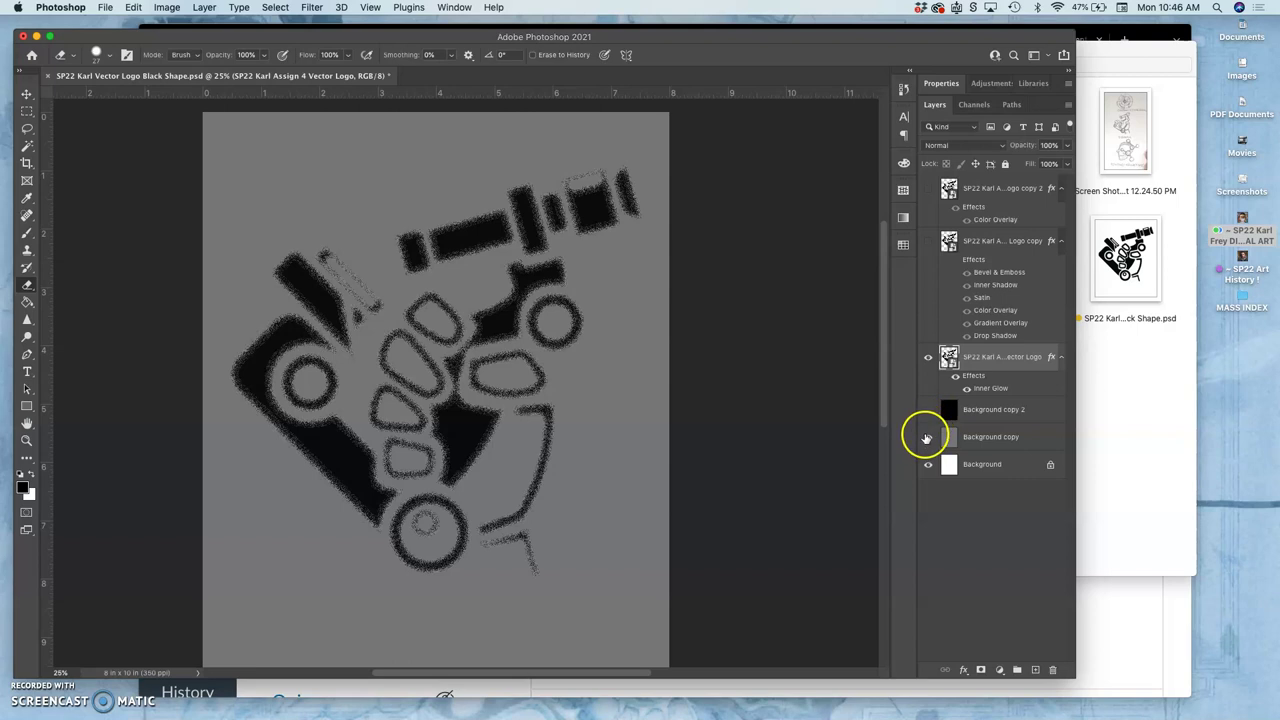
pyautogui.click(927, 437)
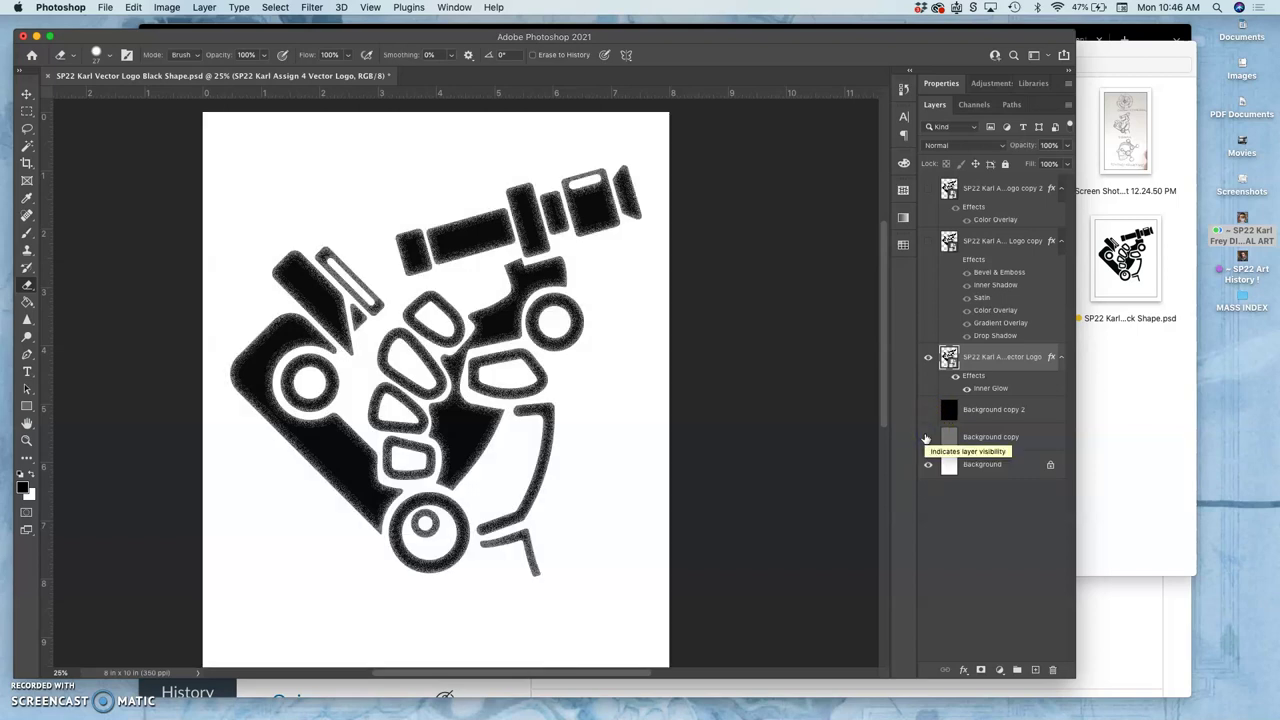
pyautogui.click(927, 437)
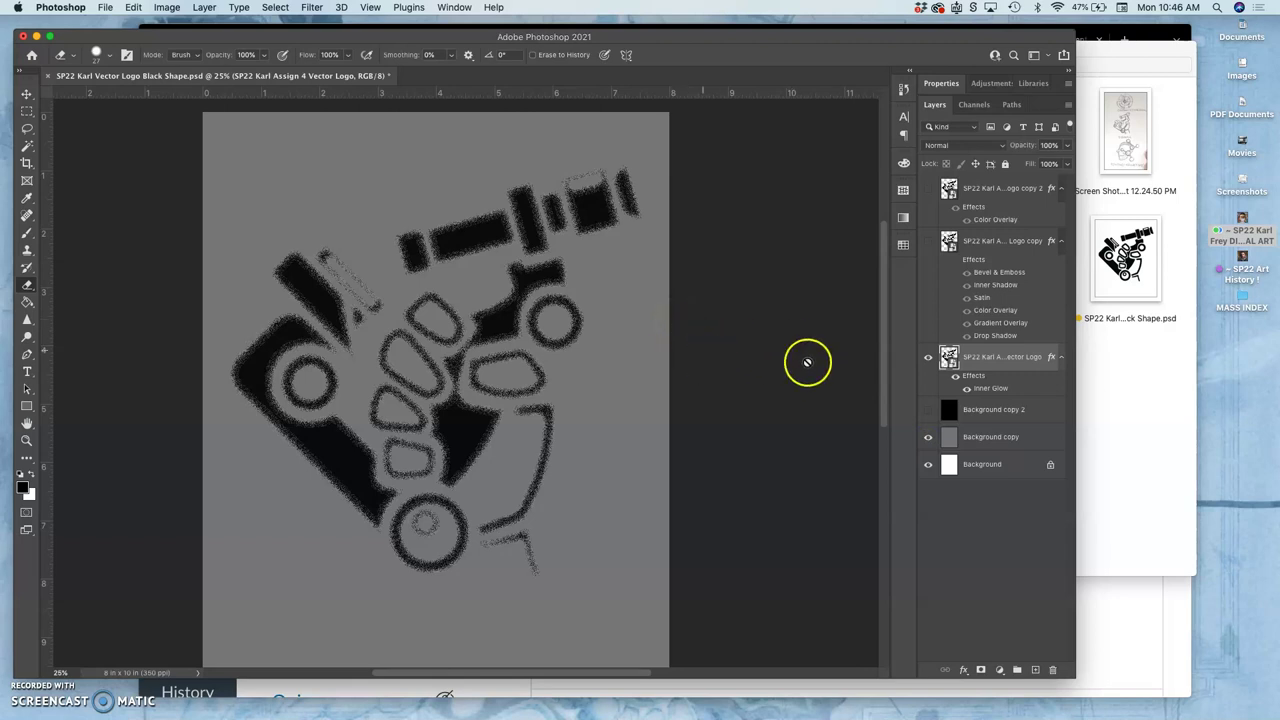
# Step: Show both logo copies and their effects, and move the inner-glow Vector Logo layer to the top
pyautogui.click(928, 242)
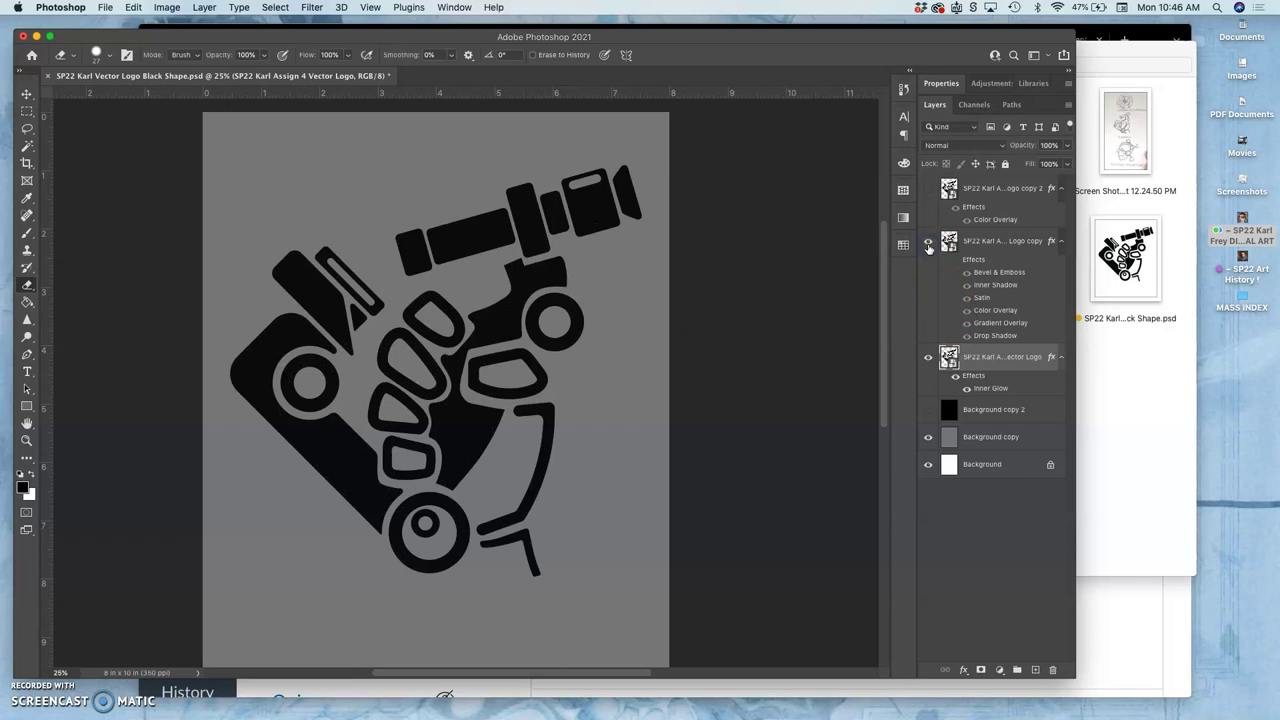
pyautogui.click(928, 244)
pyautogui.click(928, 190)
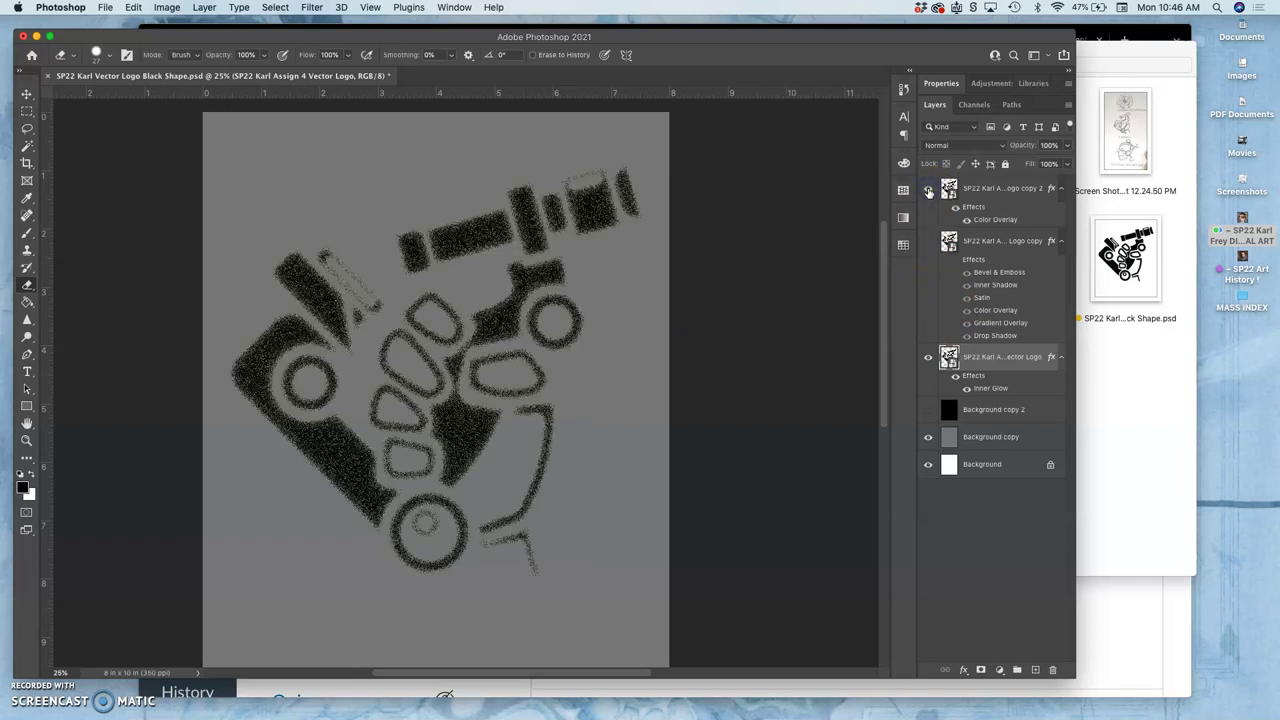
pyautogui.click(928, 242)
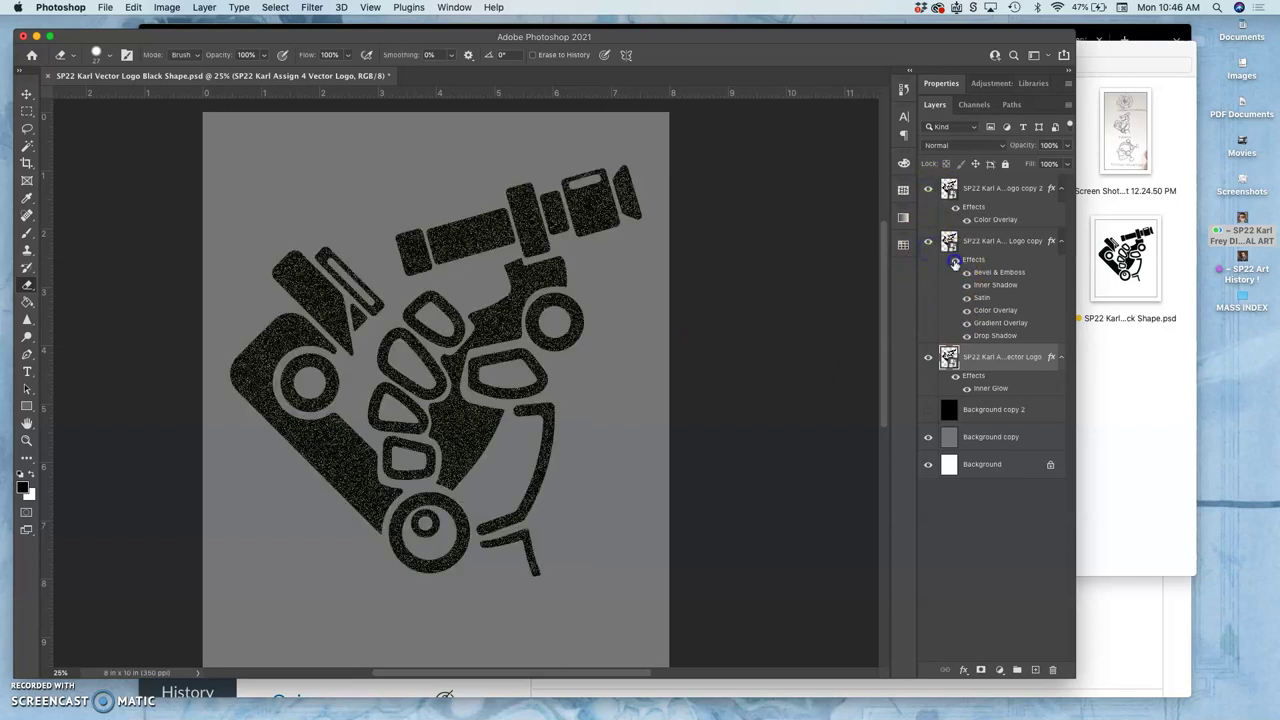
pyautogui.click(955, 260)
pyautogui.moveTo(944, 348); pyautogui.dragTo(985, 365)
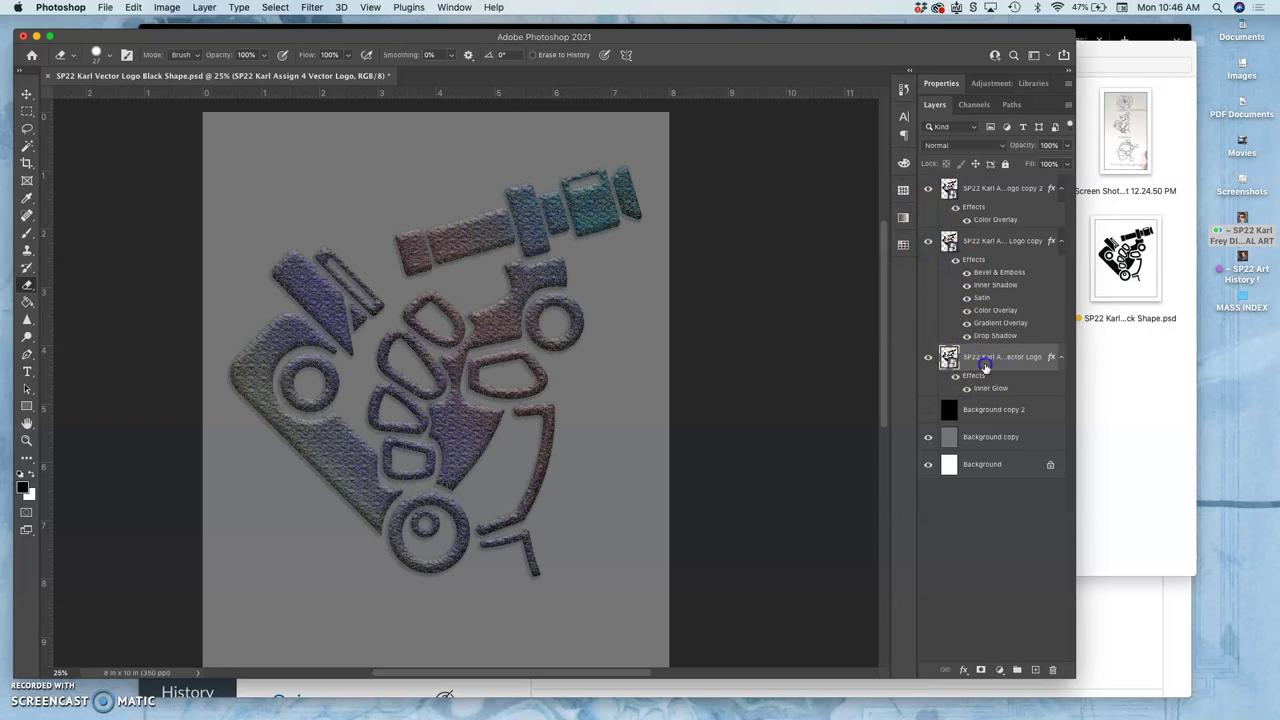
pyautogui.moveTo(982, 340); pyautogui.dragTo(945, 192)
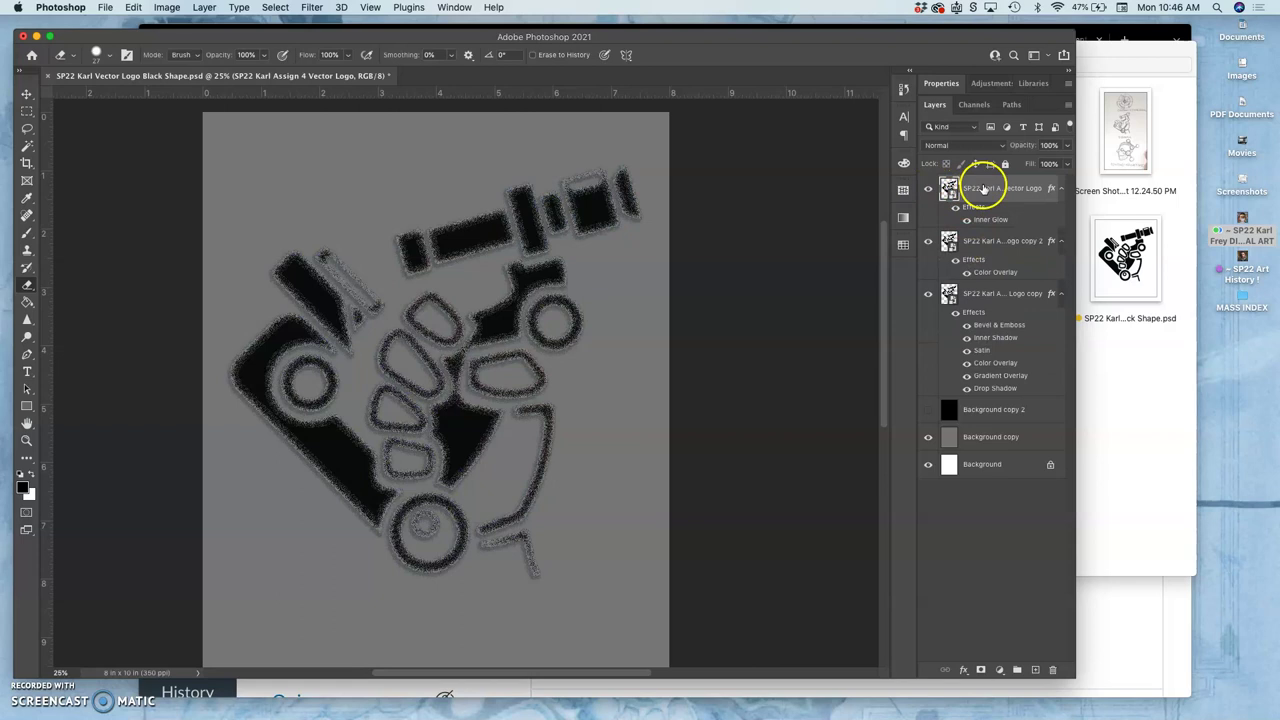
# Step: Put the inner-glow logo layer back below the copies and compare it on black, white and grey
pyautogui.moveTo(985, 190); pyautogui.dragTo(988, 386)
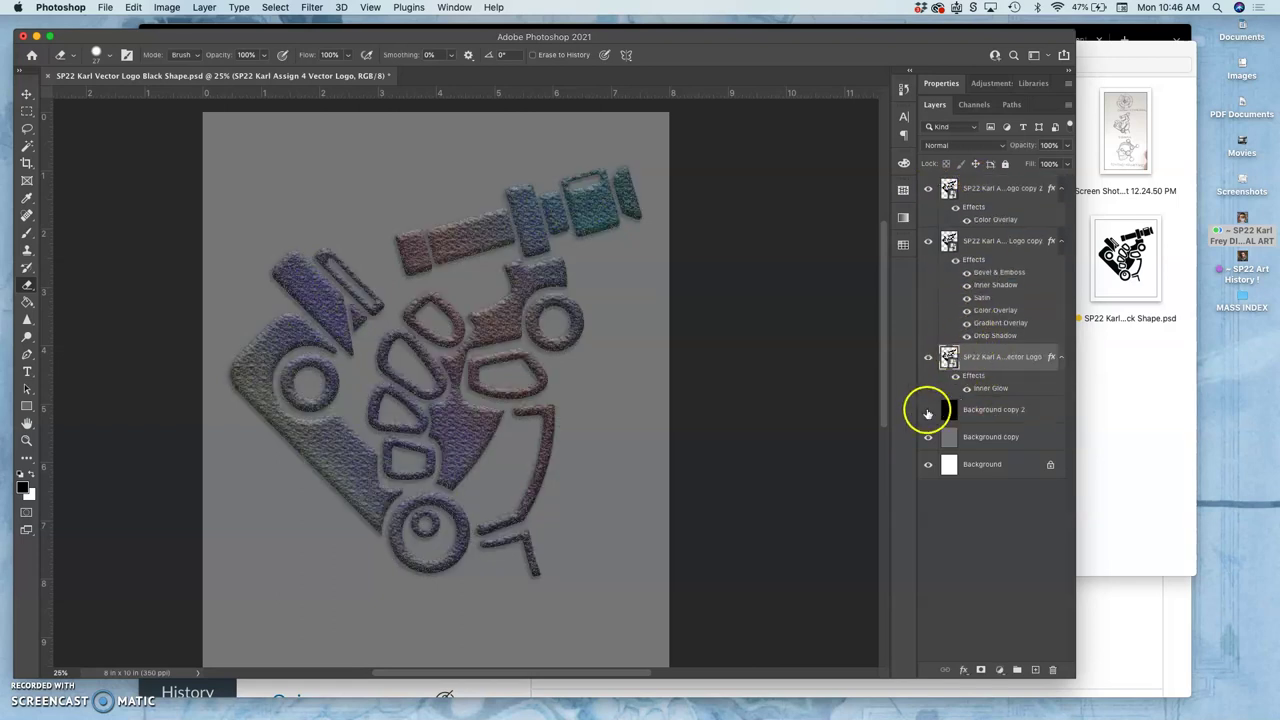
pyautogui.click(928, 410)
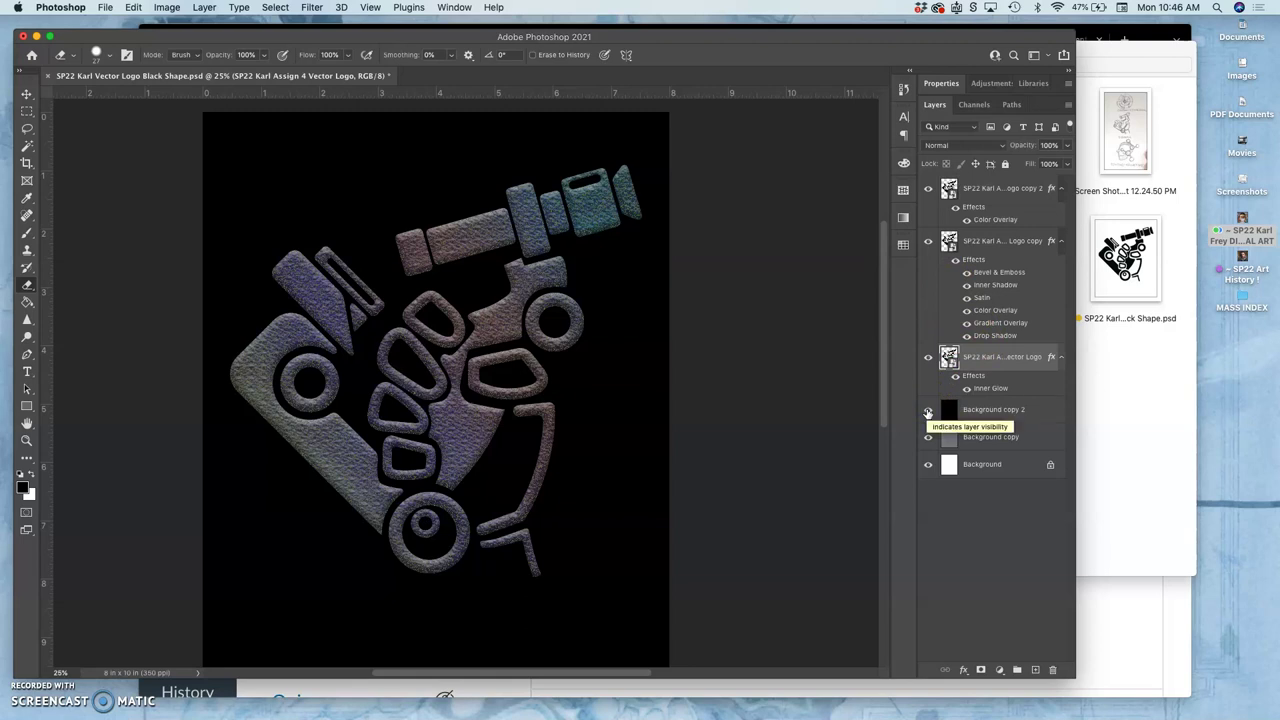
pyautogui.click(928, 411)
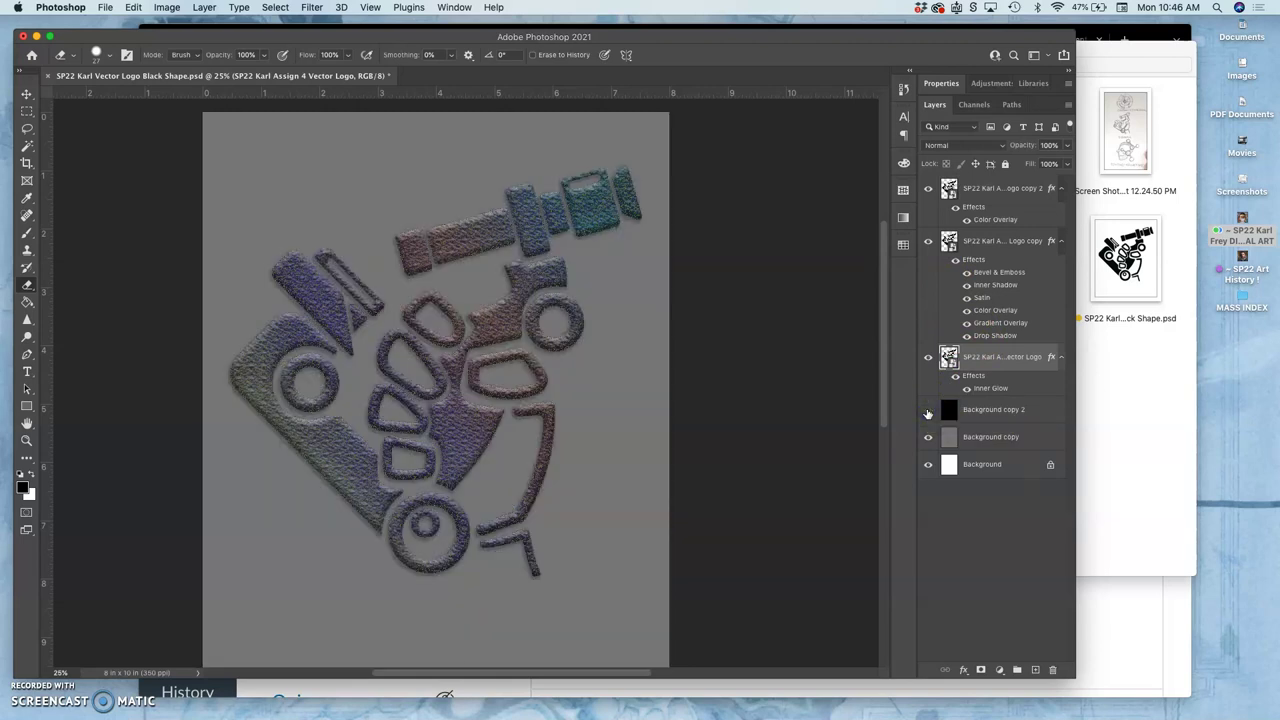
pyautogui.click(929, 440)
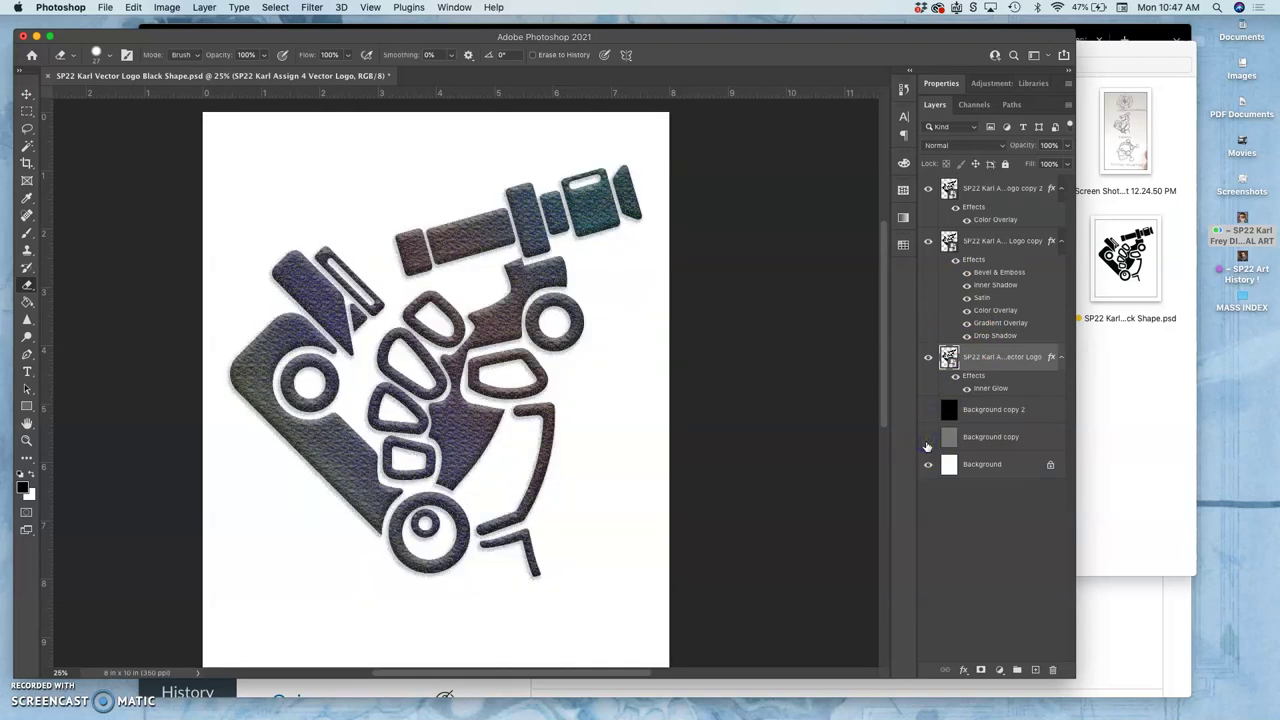
pyautogui.click(927, 440)
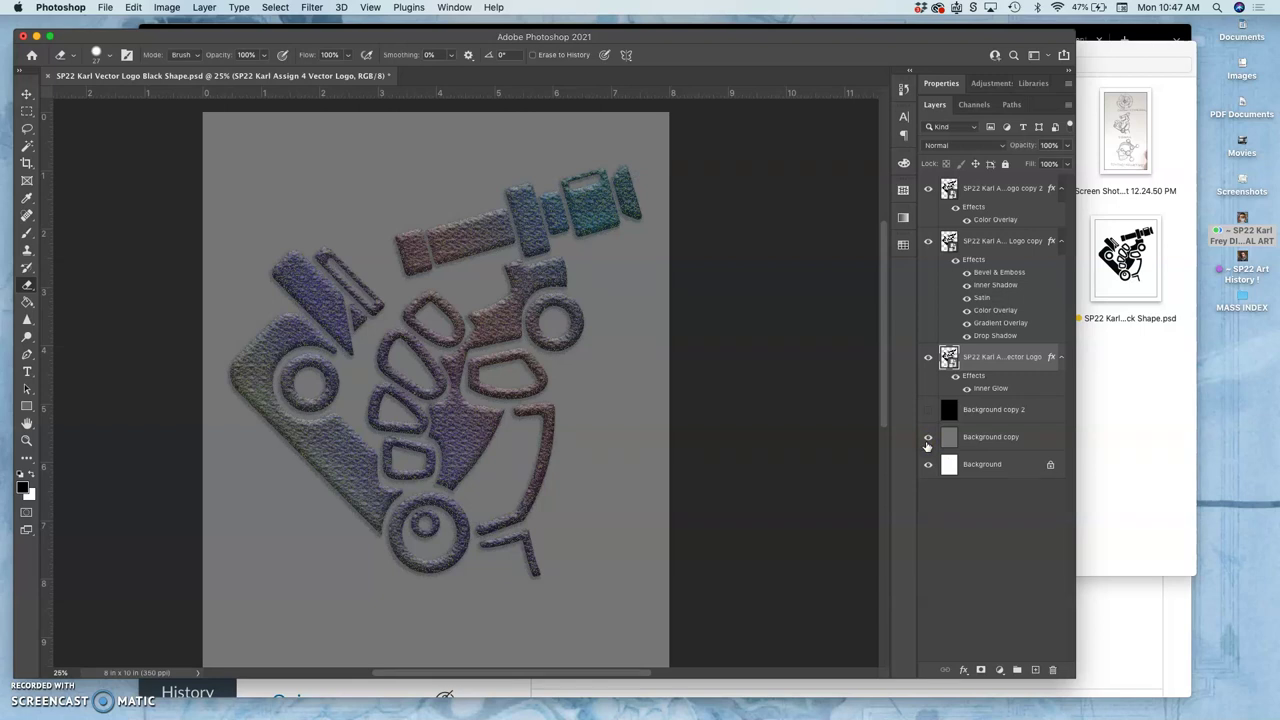
pyautogui.click(929, 410)
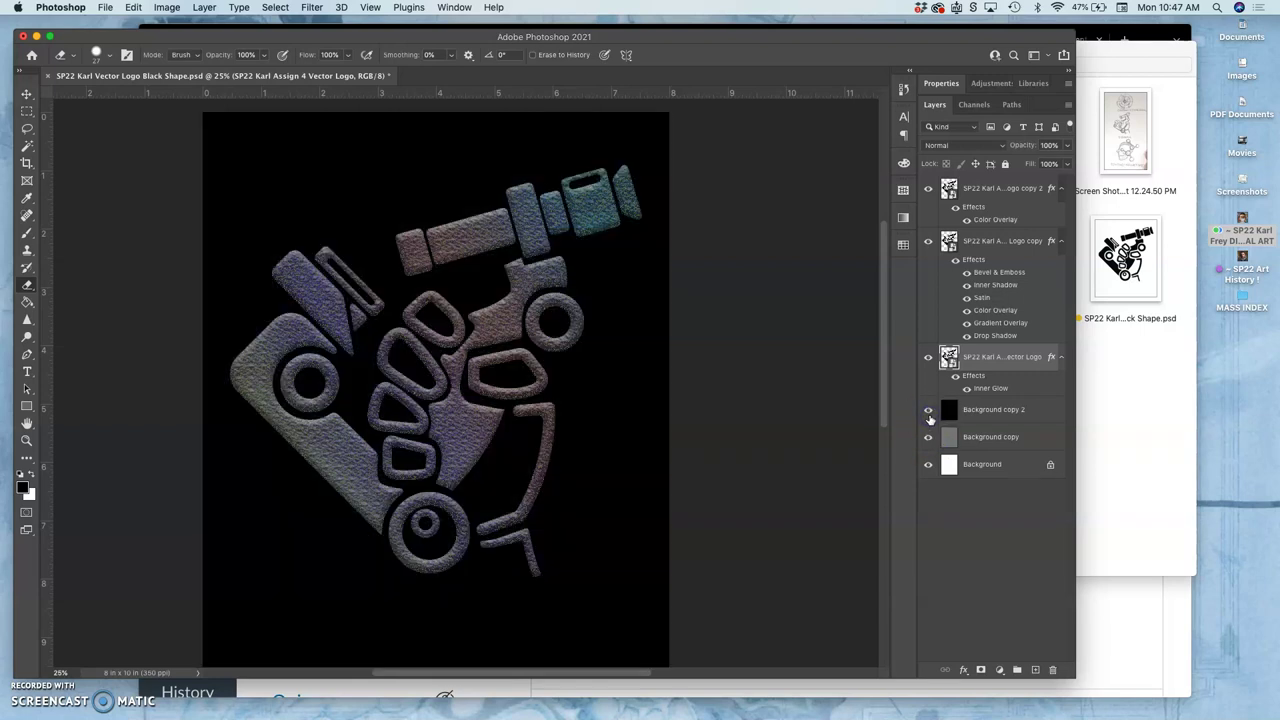
pyautogui.click(929, 418)
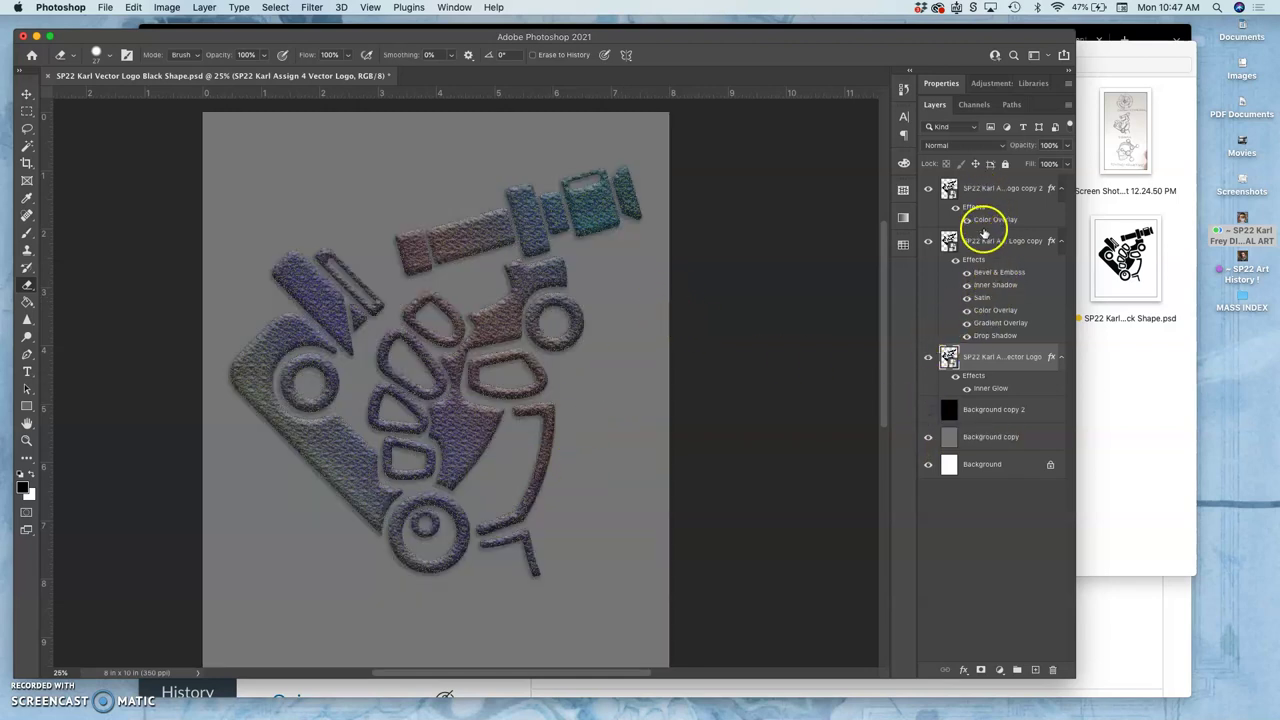
# Step: Duplicate the original Vector Logo layer with Cmd+J and move copy 3 to the top of the stack
pyautogui.click(990, 357)
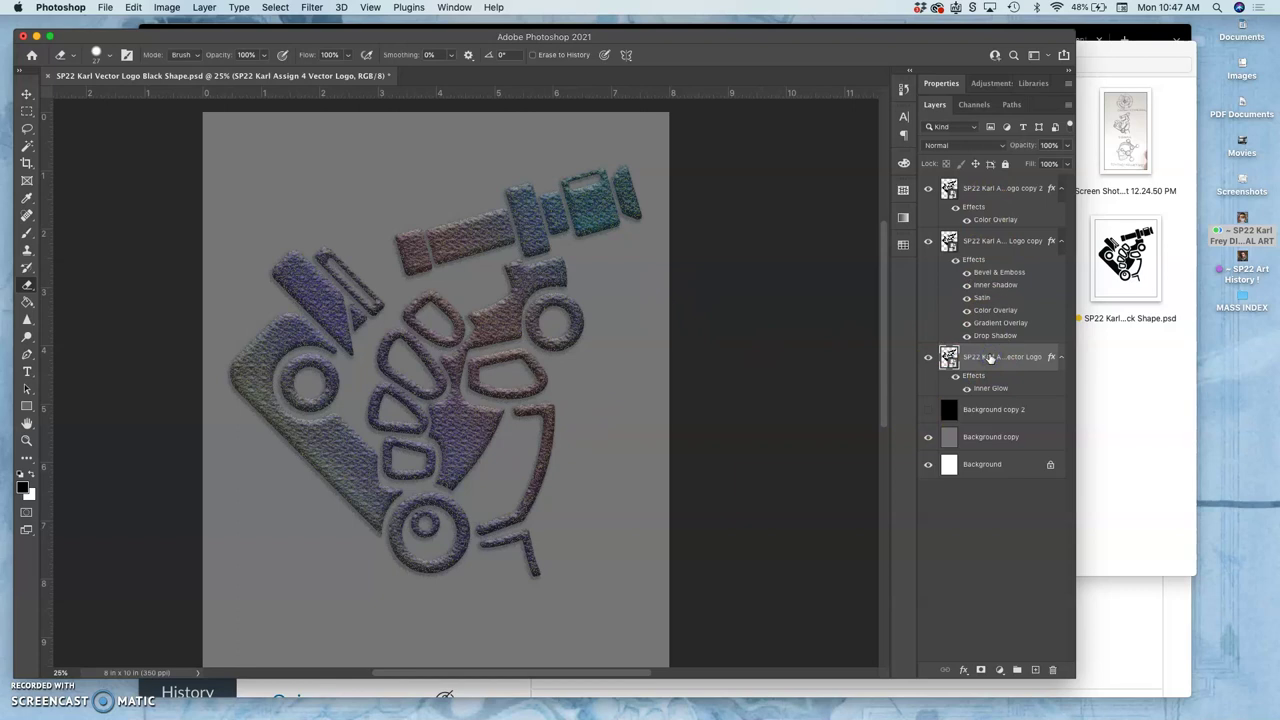
pyautogui.press('super+j')
pyautogui.moveTo(980, 372); pyautogui.dragTo(976, 197)
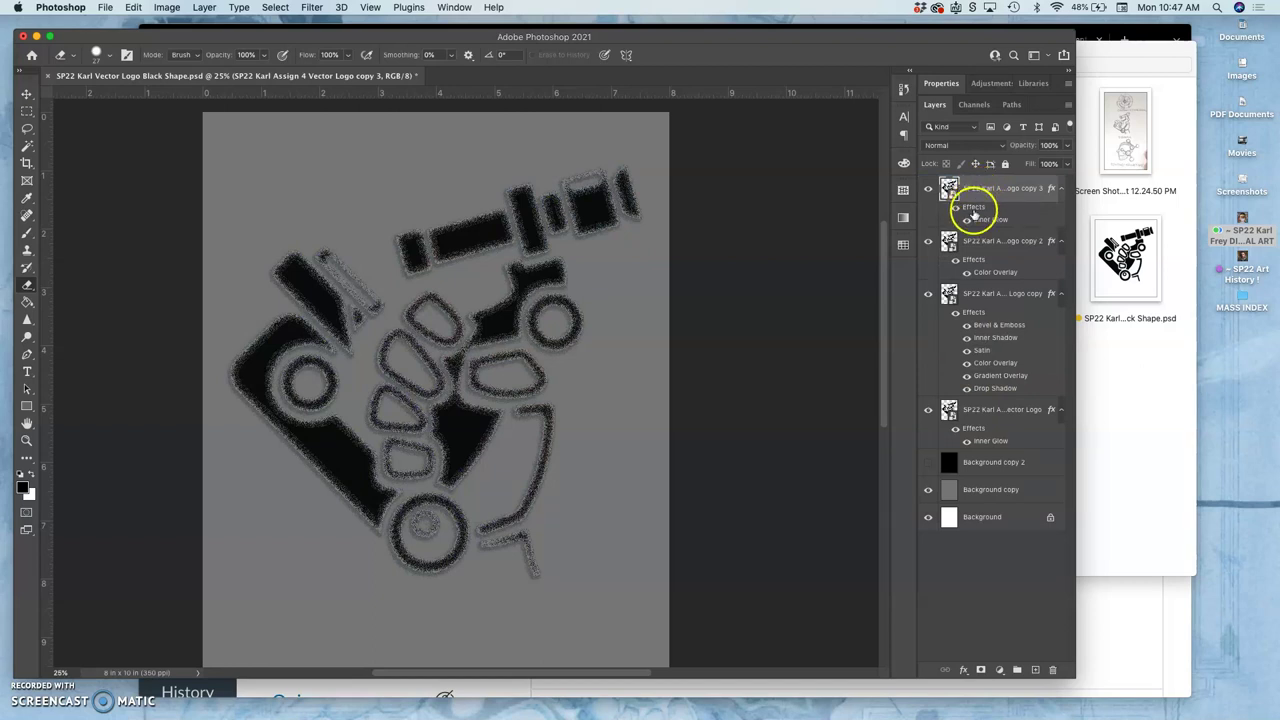
# Step: Swap the top copy's Inner Glow for a Gradient Overlay and open its gradient for editing
pyautogui.doubleClick(973, 211)
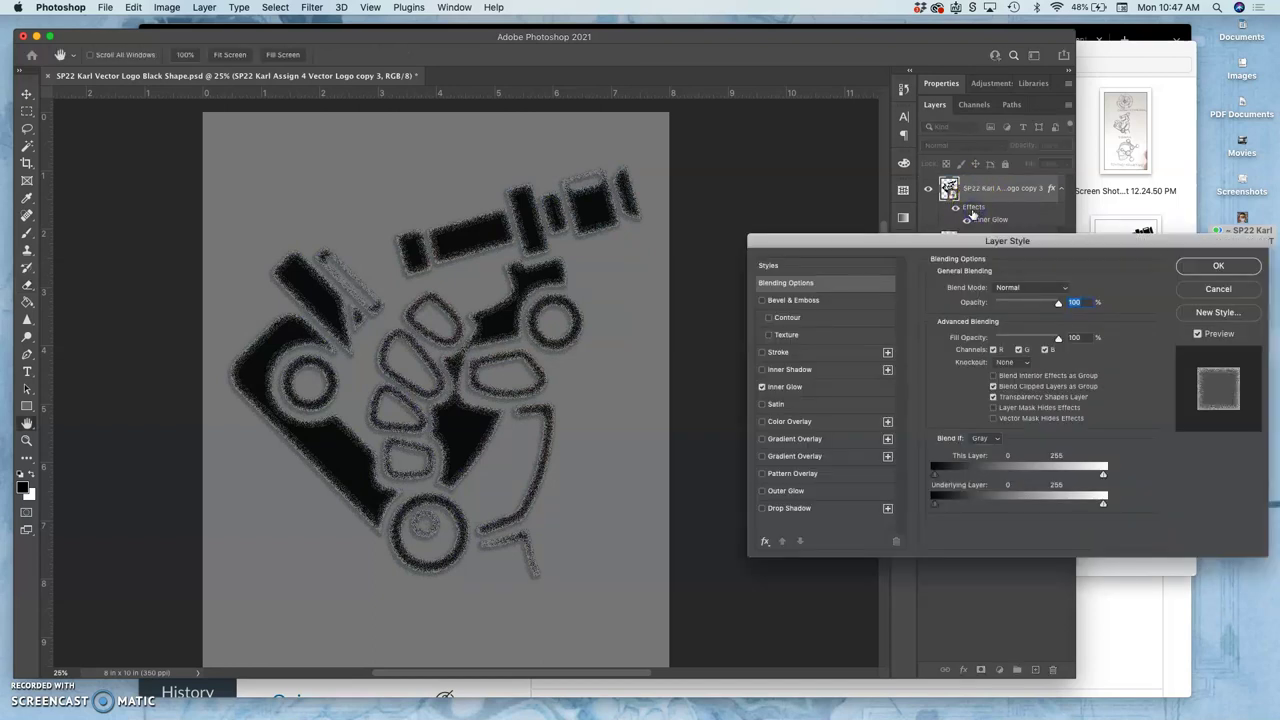
pyautogui.click(762, 387)
pyautogui.click(760, 439)
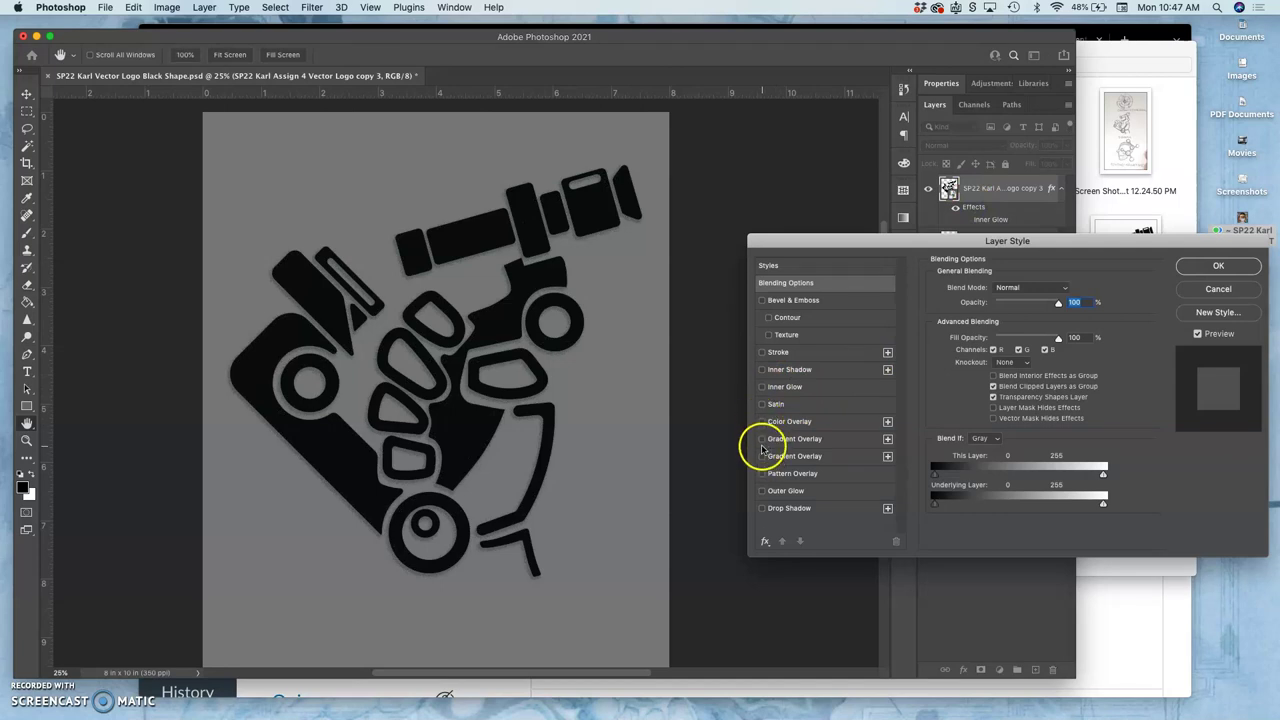
pyautogui.click(761, 439)
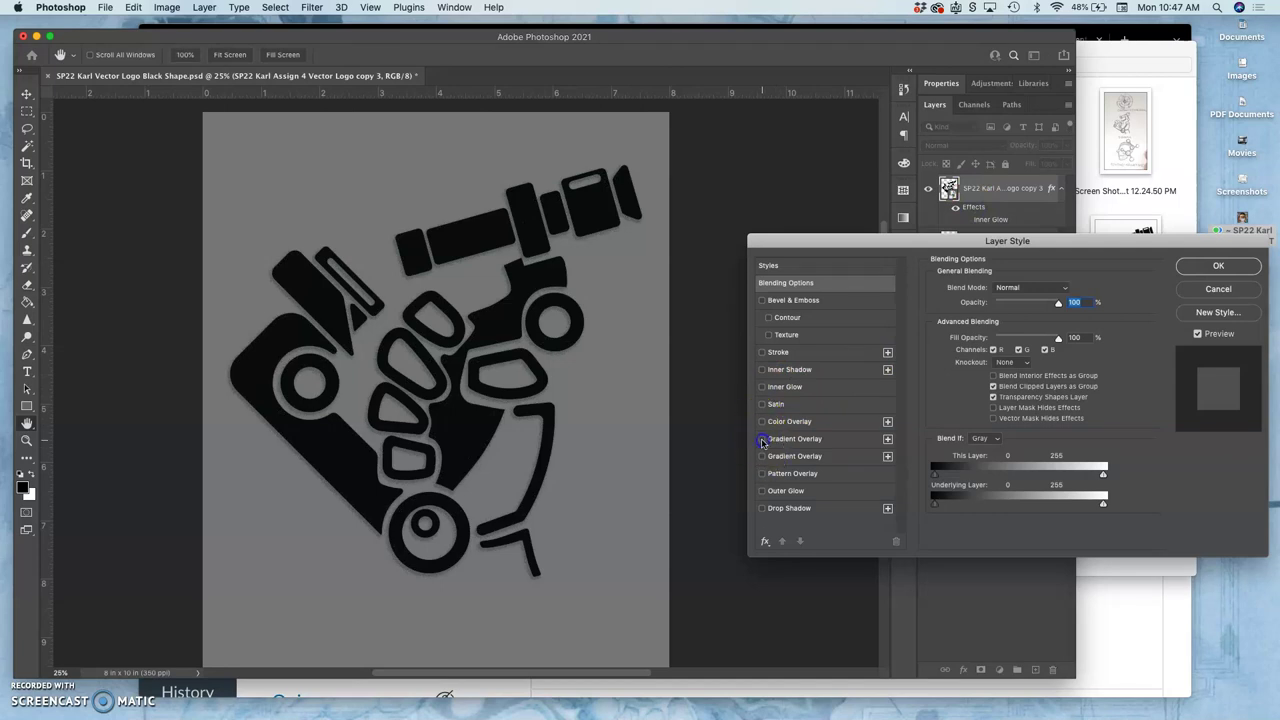
pyautogui.click(816, 444)
pyautogui.click(1008, 318)
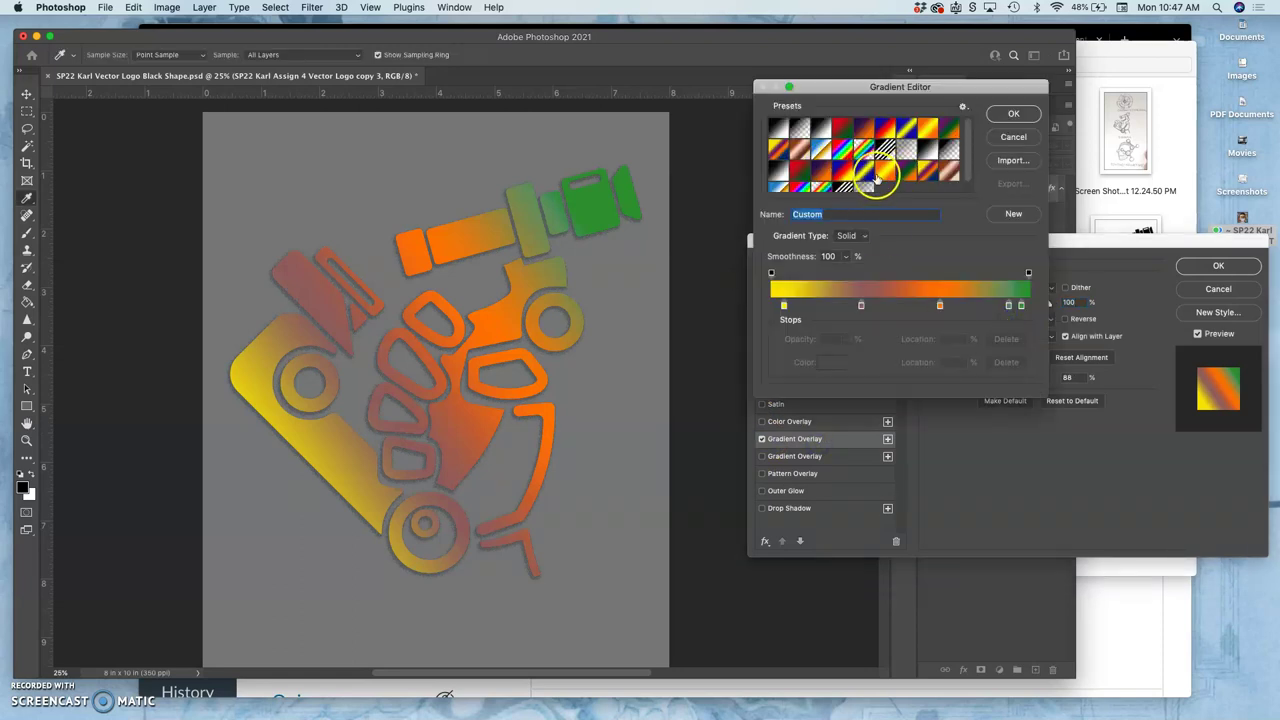
# Step: Start from the Violet, Orange preset and recolour its stops to navy #000033 and tan #cc9966
pyautogui.click(820, 168)
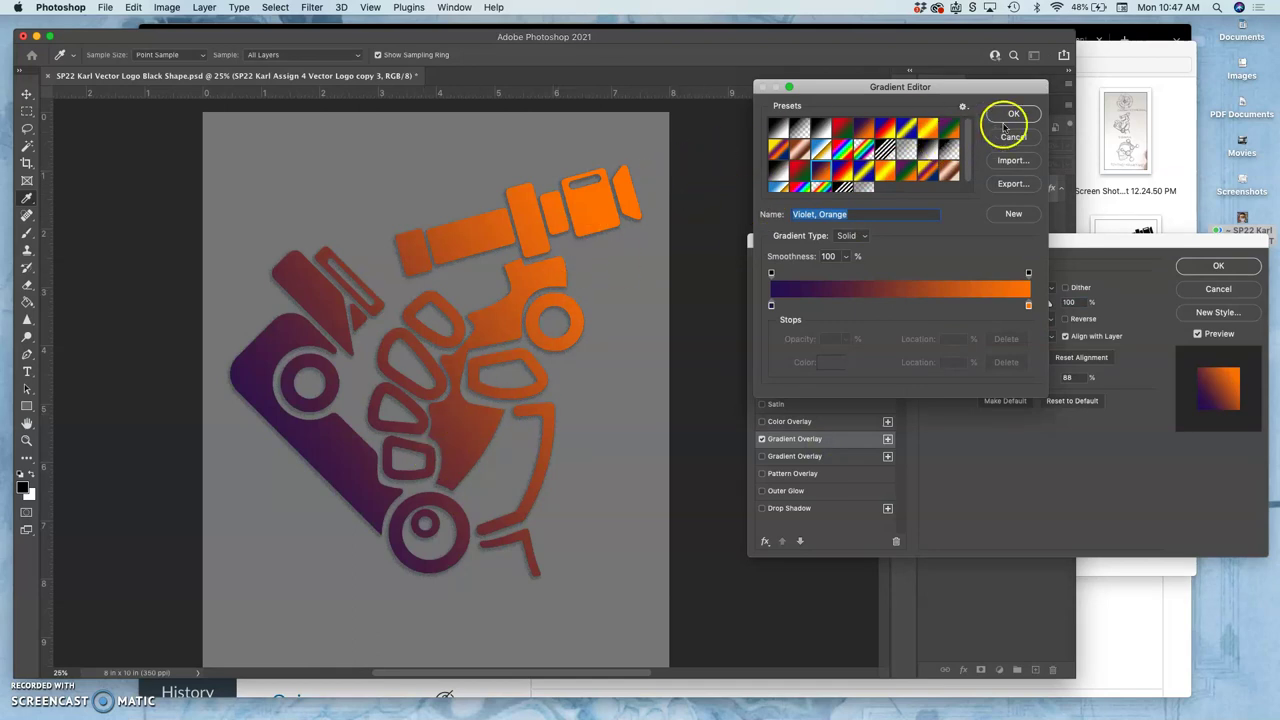
pyautogui.click(1030, 306)
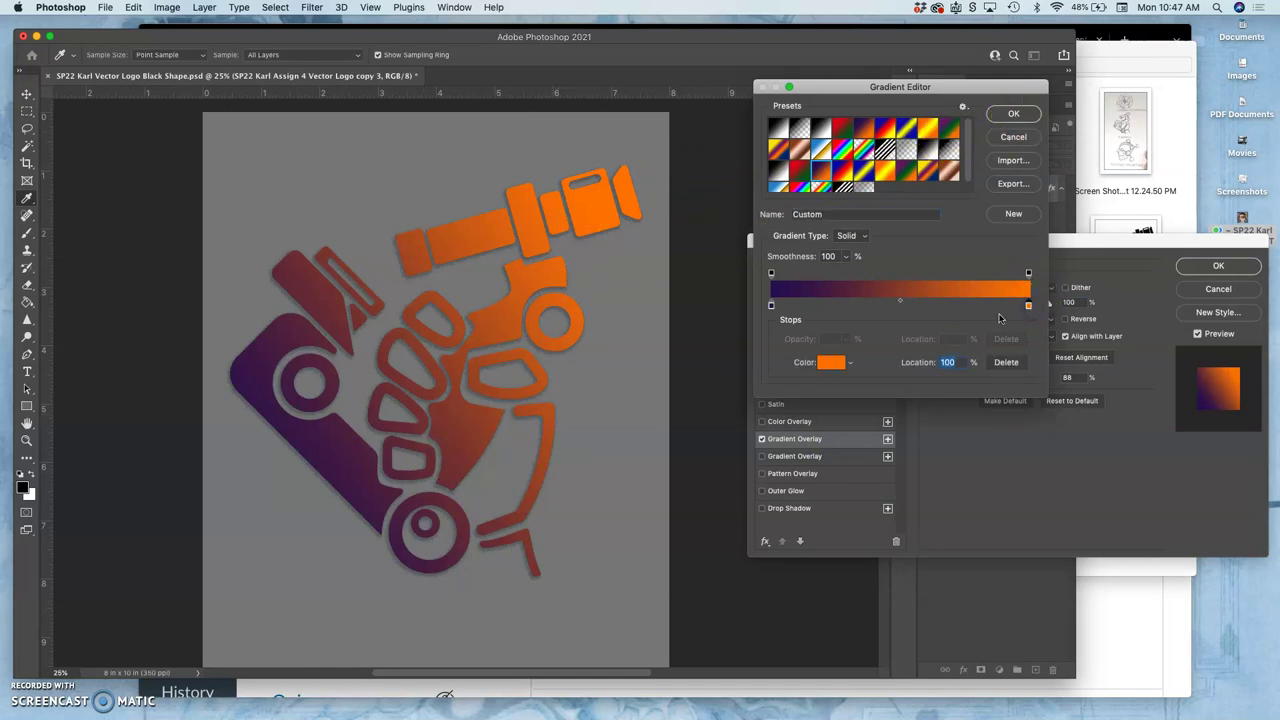
pyautogui.click(830, 362)
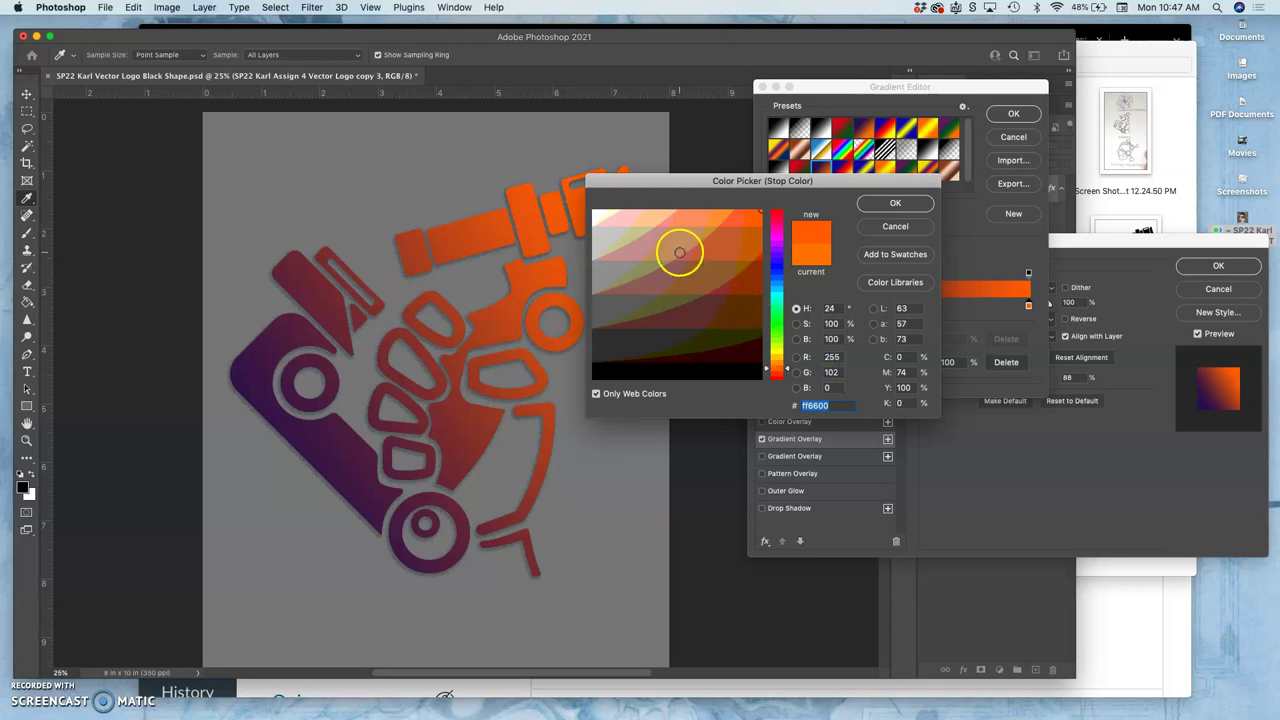
pyautogui.click(675, 245)
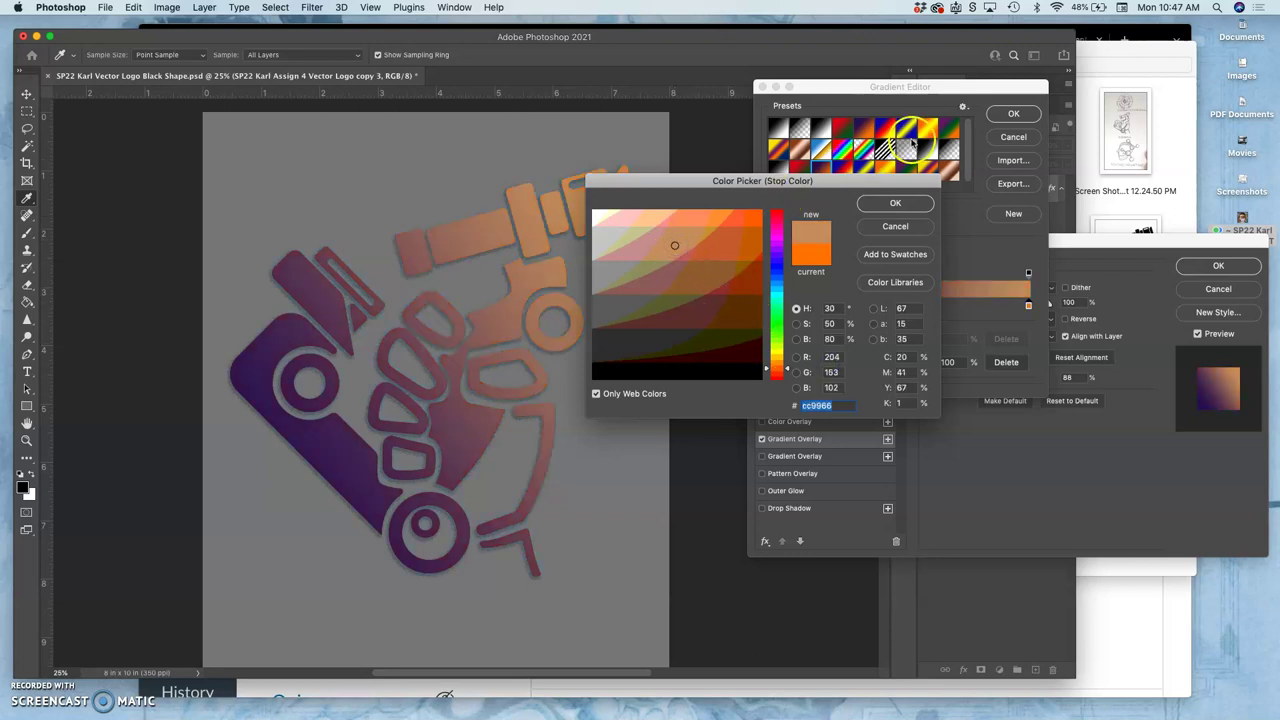
pyautogui.click(901, 206)
pyautogui.click(771, 305)
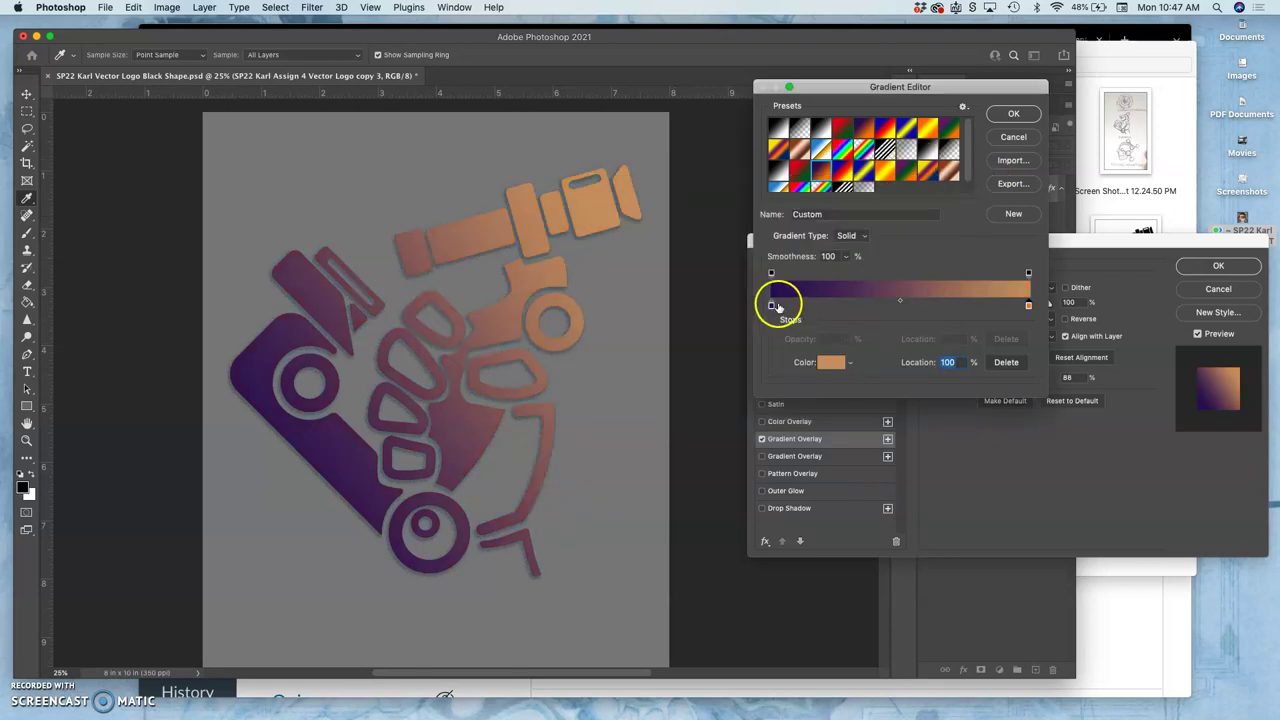
pyautogui.click(826, 362)
pyautogui.click(740, 357)
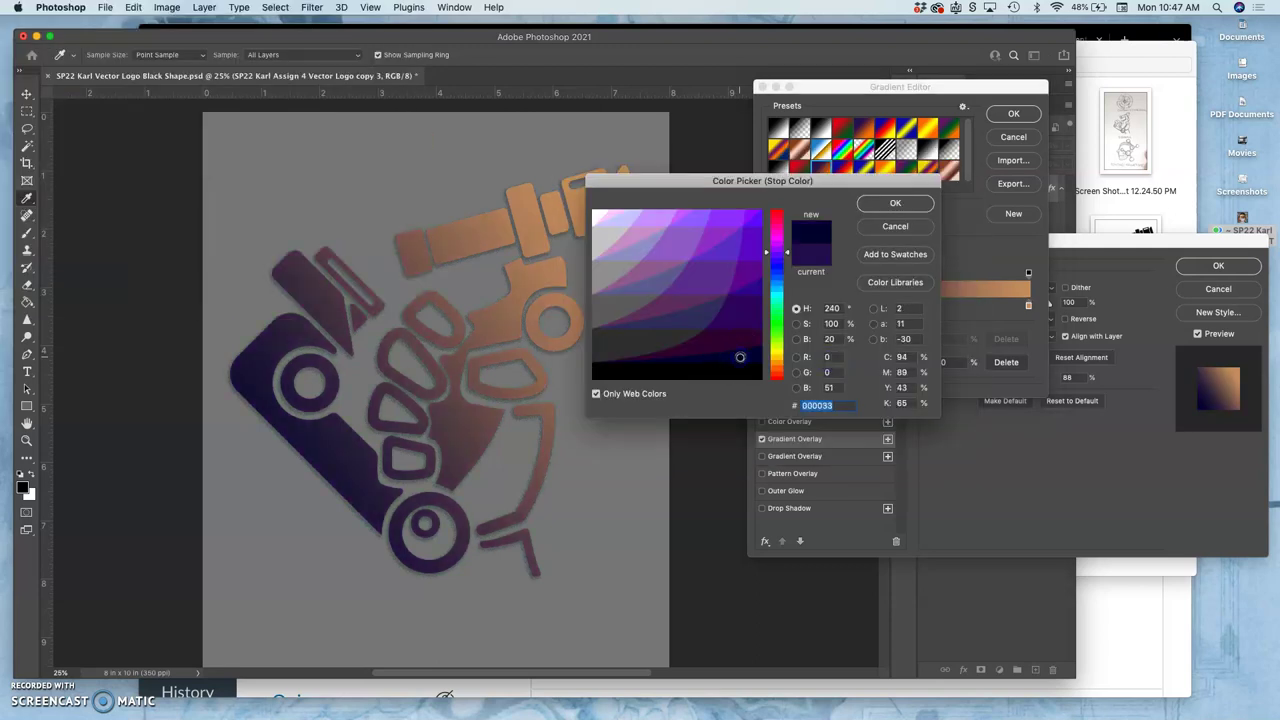
pyautogui.click(895, 204)
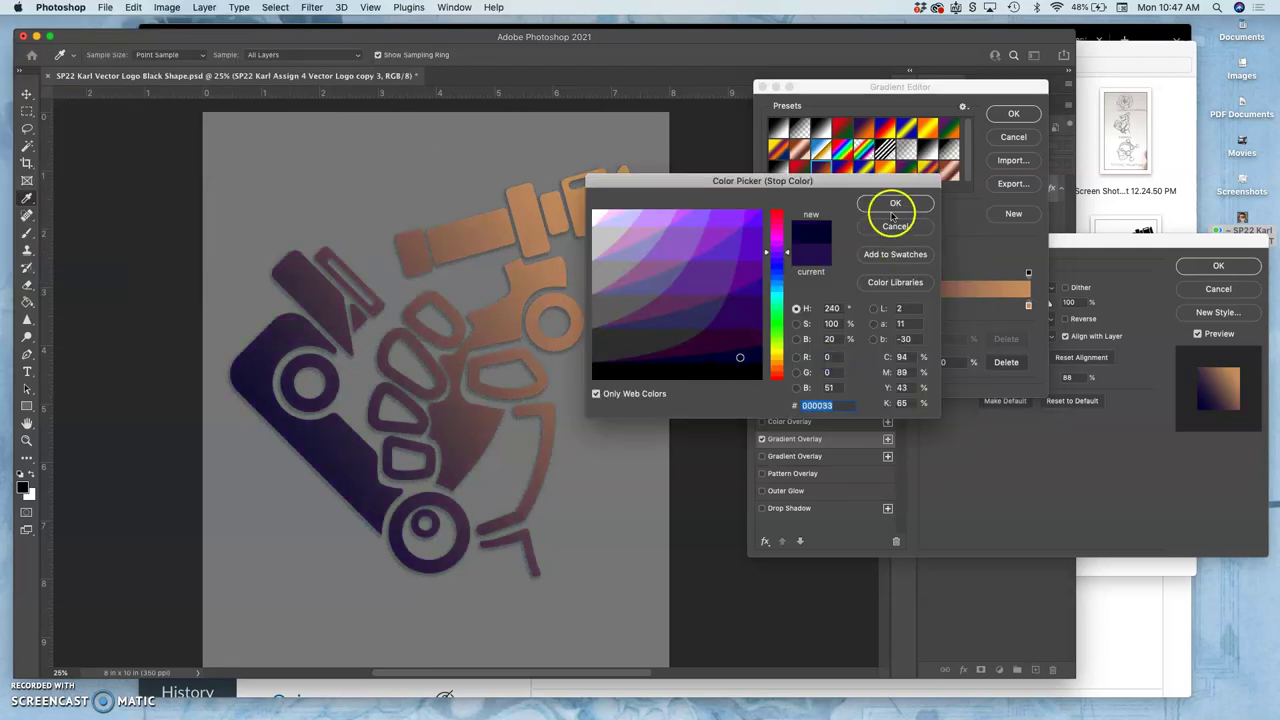
pyautogui.click(1016, 115)
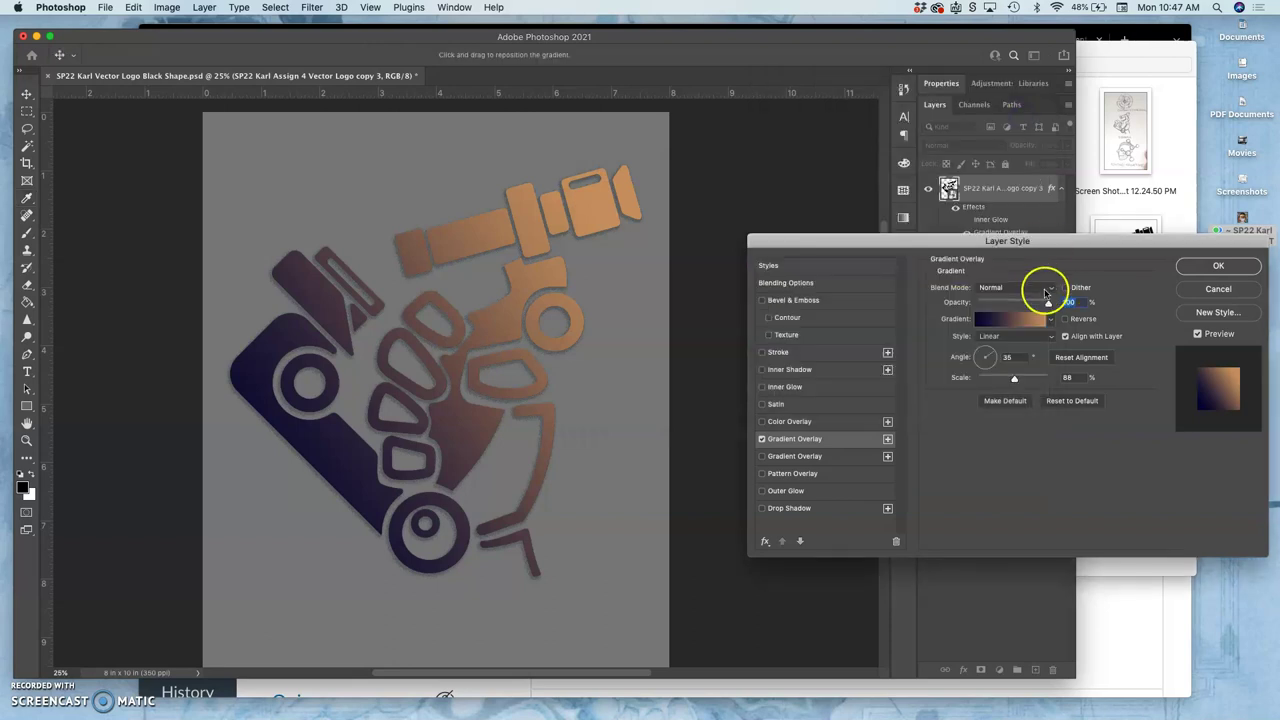
pyautogui.click(1029, 290)
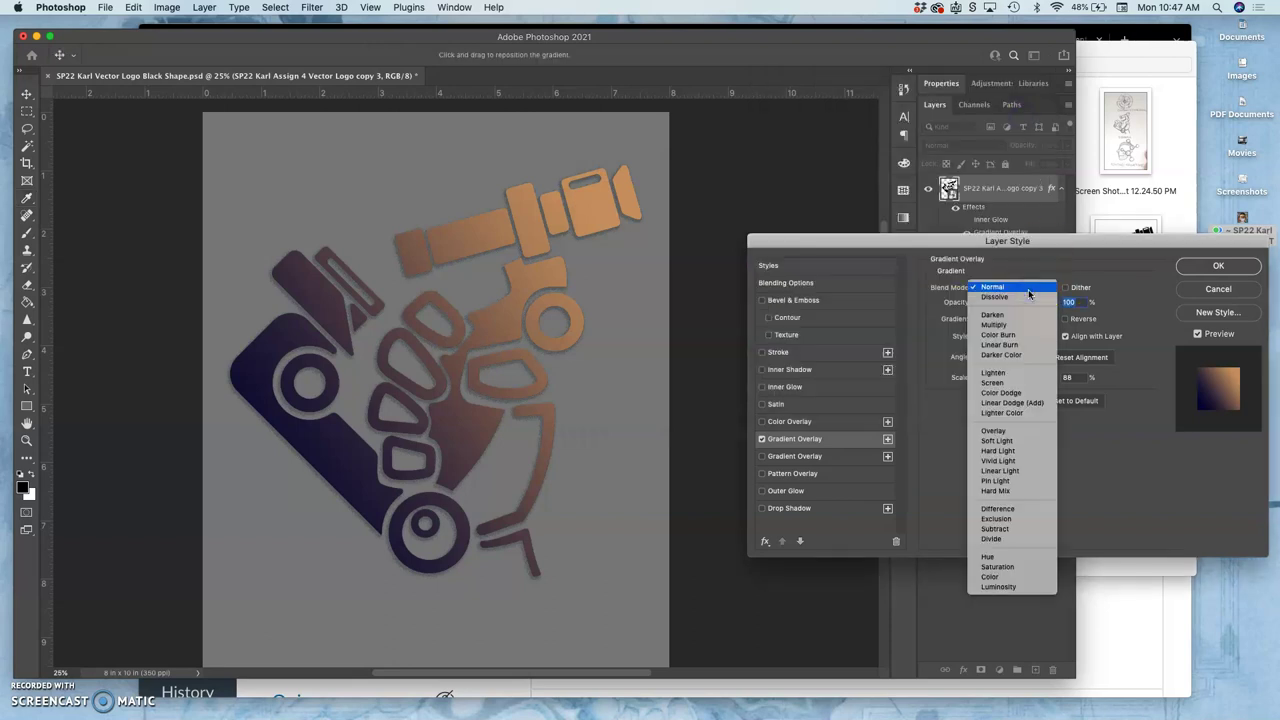
pyautogui.click(1029, 292)
pyautogui.click(1203, 266)
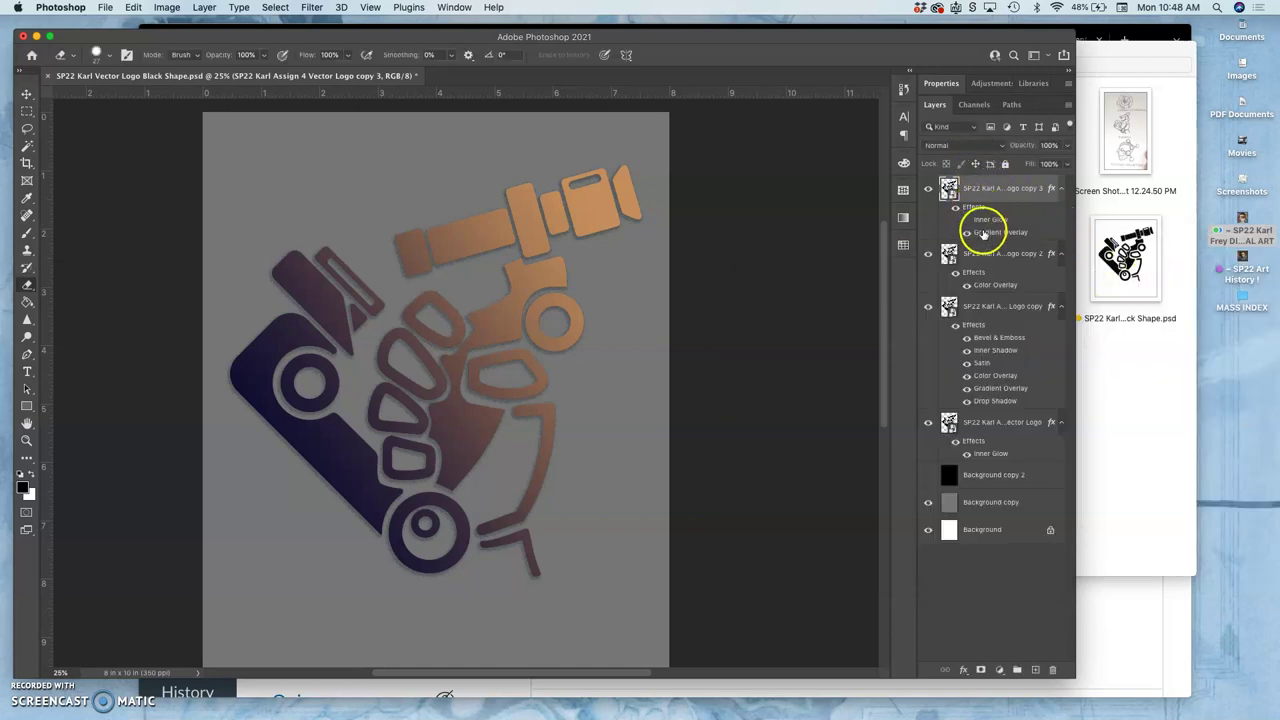
pyautogui.doubleClick(982, 232)
pyautogui.click(993, 289)
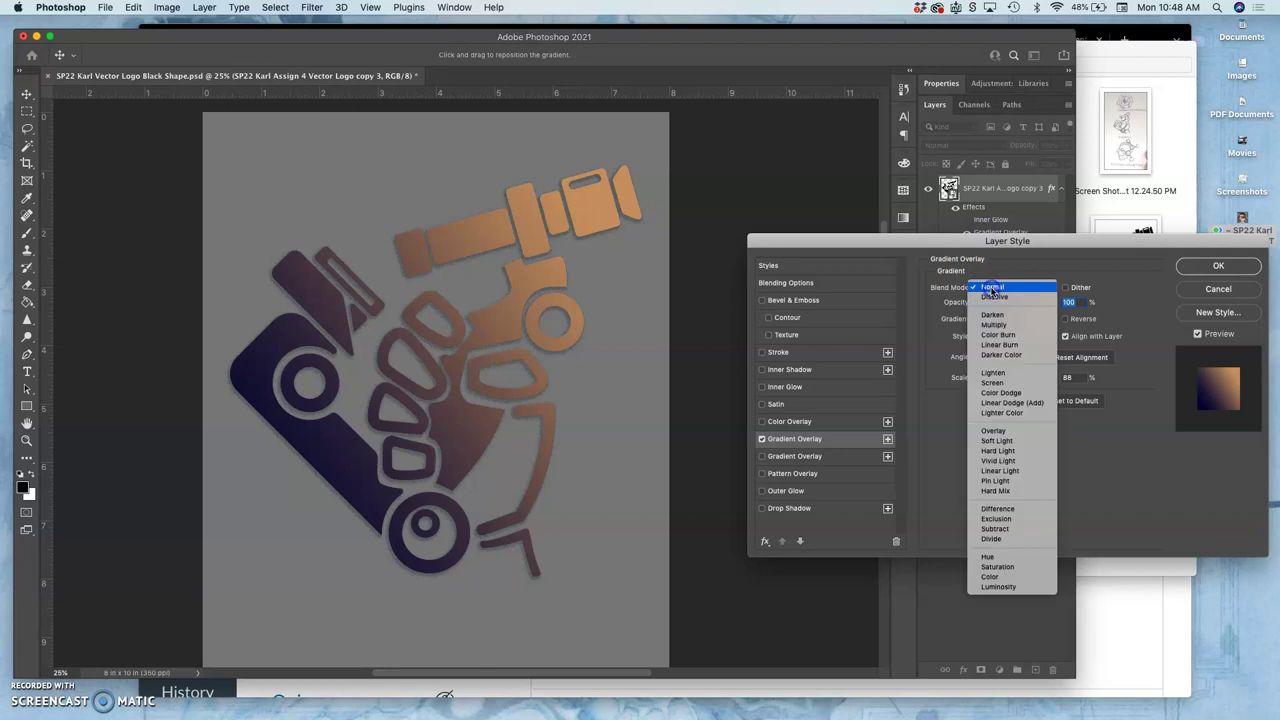
pyautogui.click(993, 431)
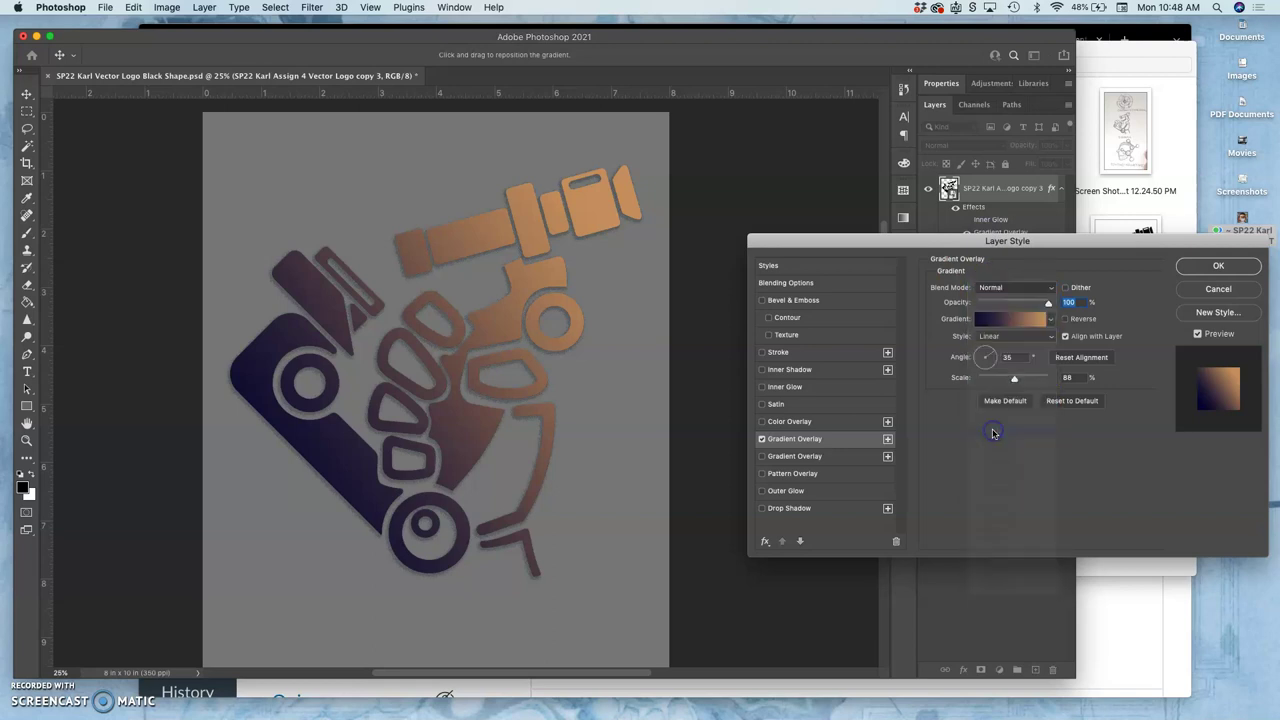
pyautogui.click(1026, 290)
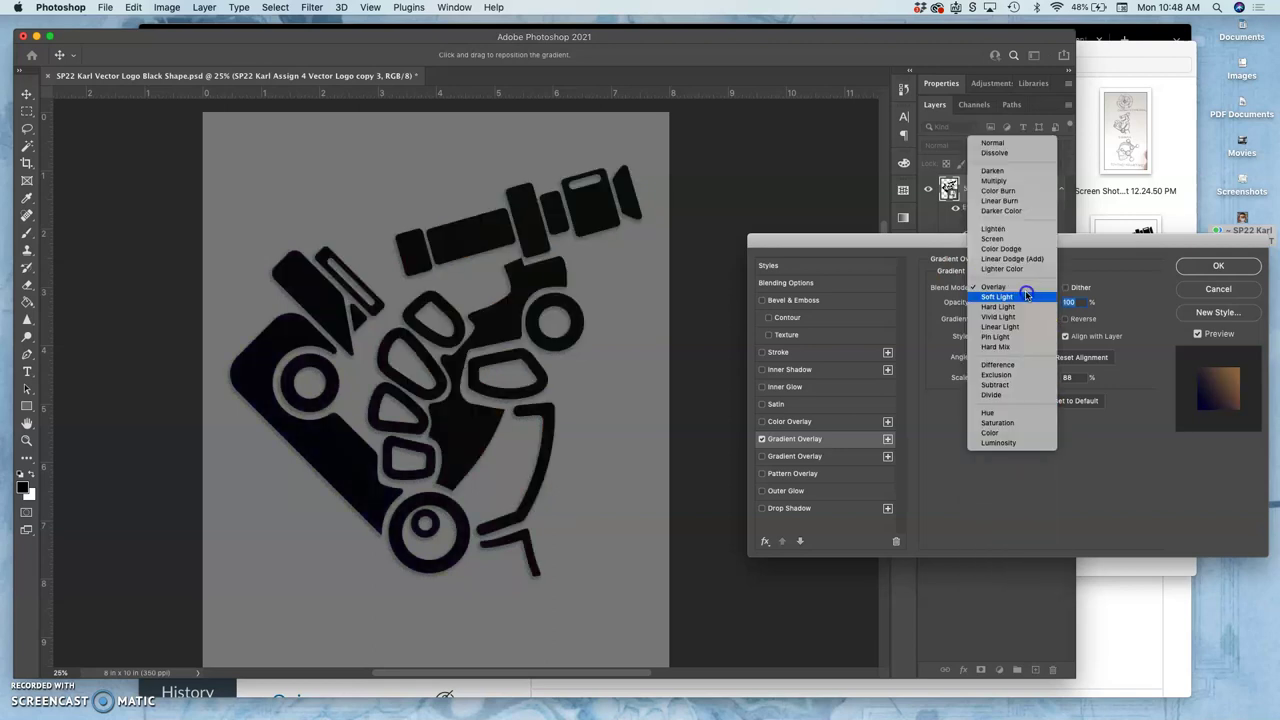
pyautogui.click(1014, 337)
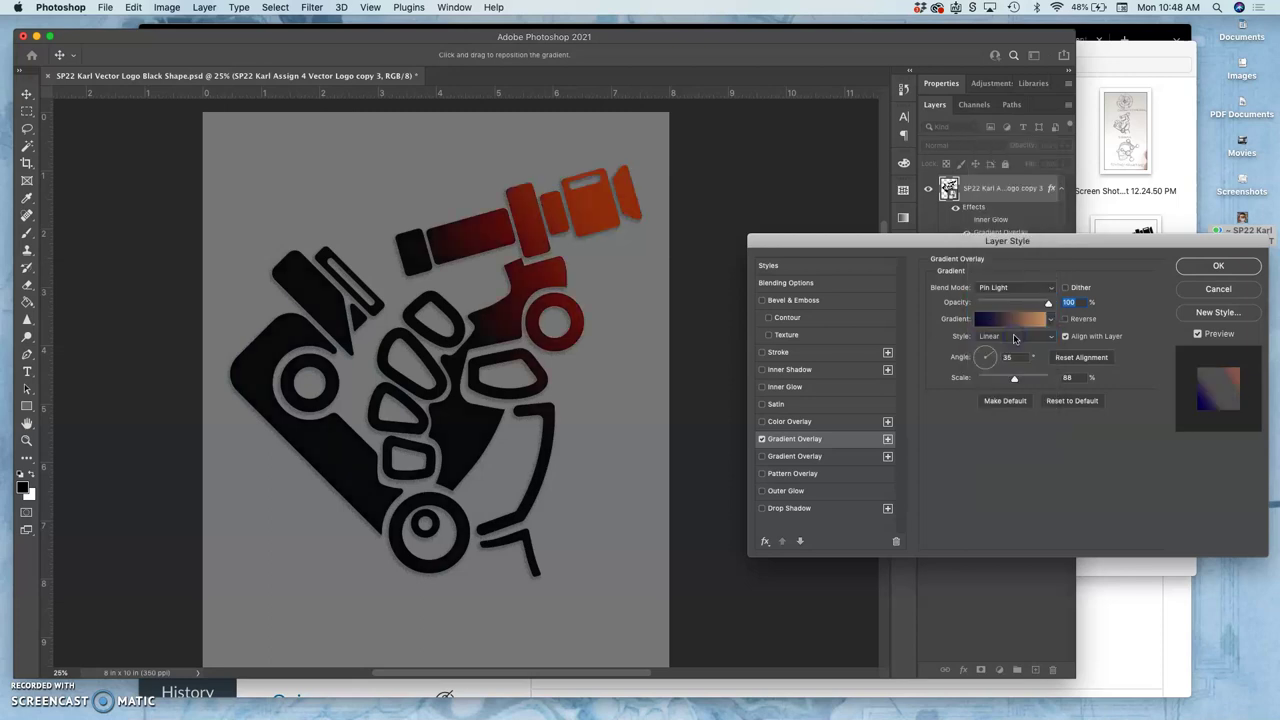
pyautogui.click(1018, 291)
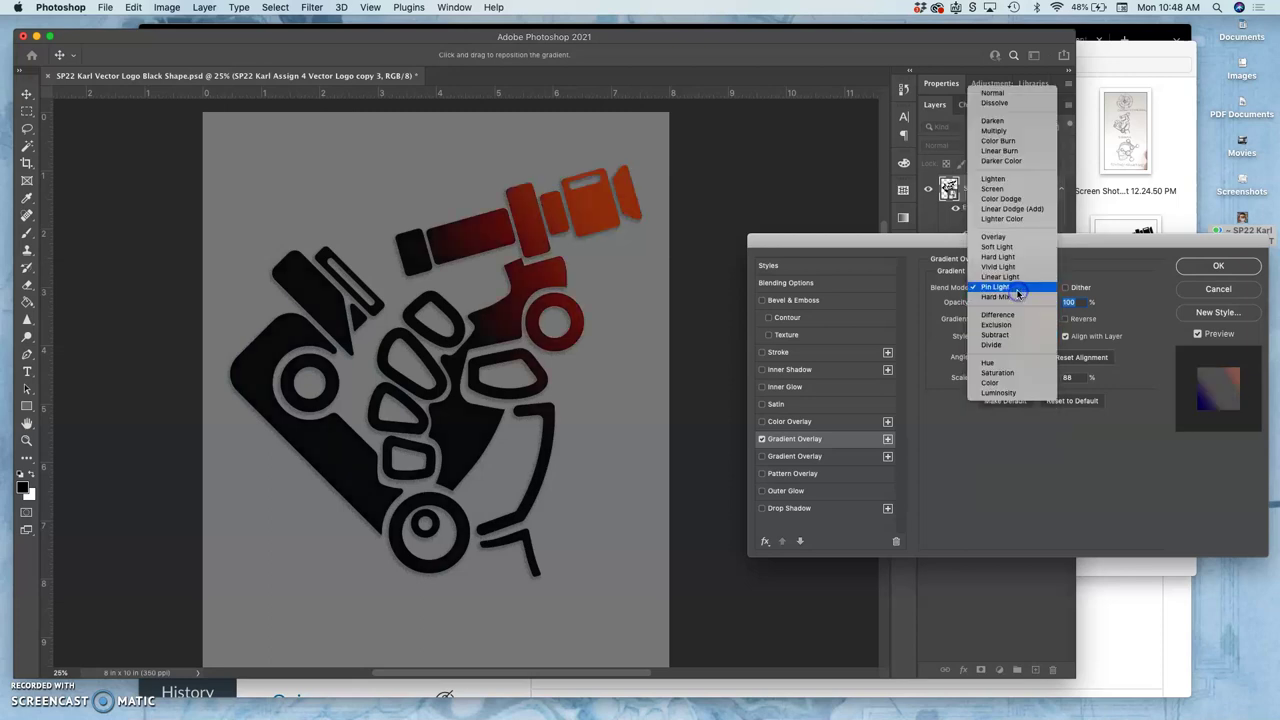
pyautogui.click(1014, 250)
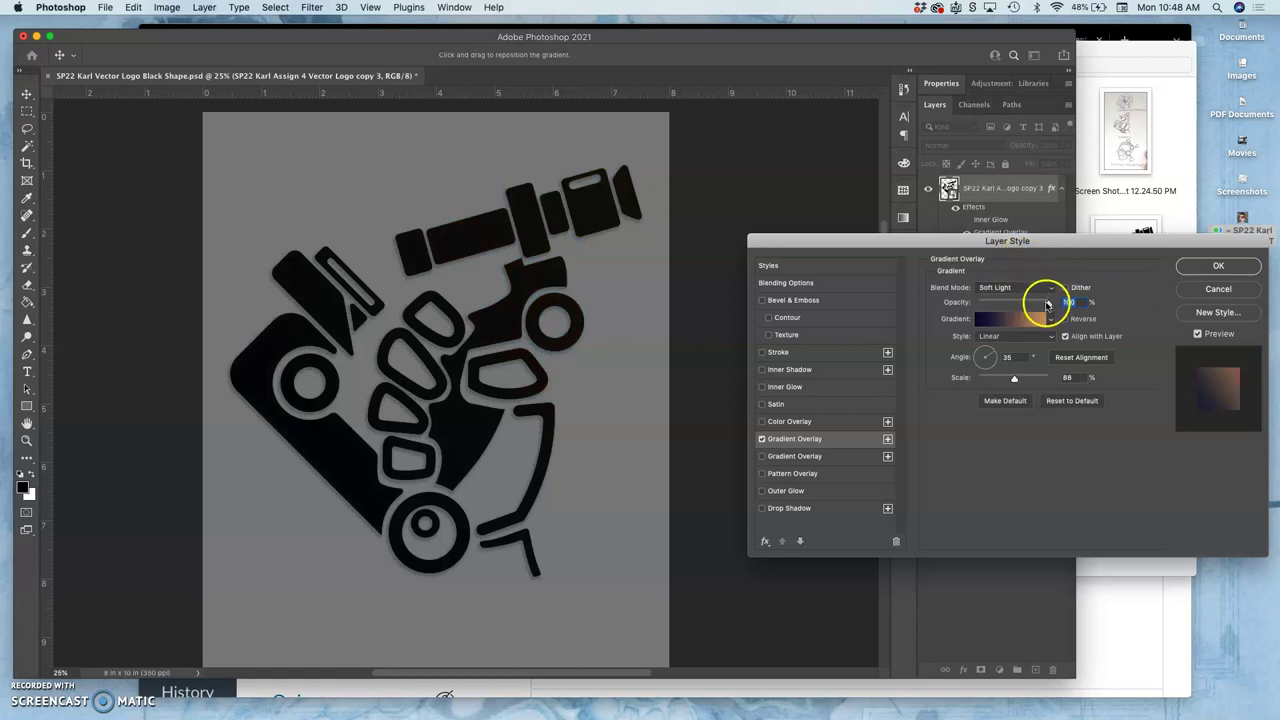
pyautogui.click(1034, 292)
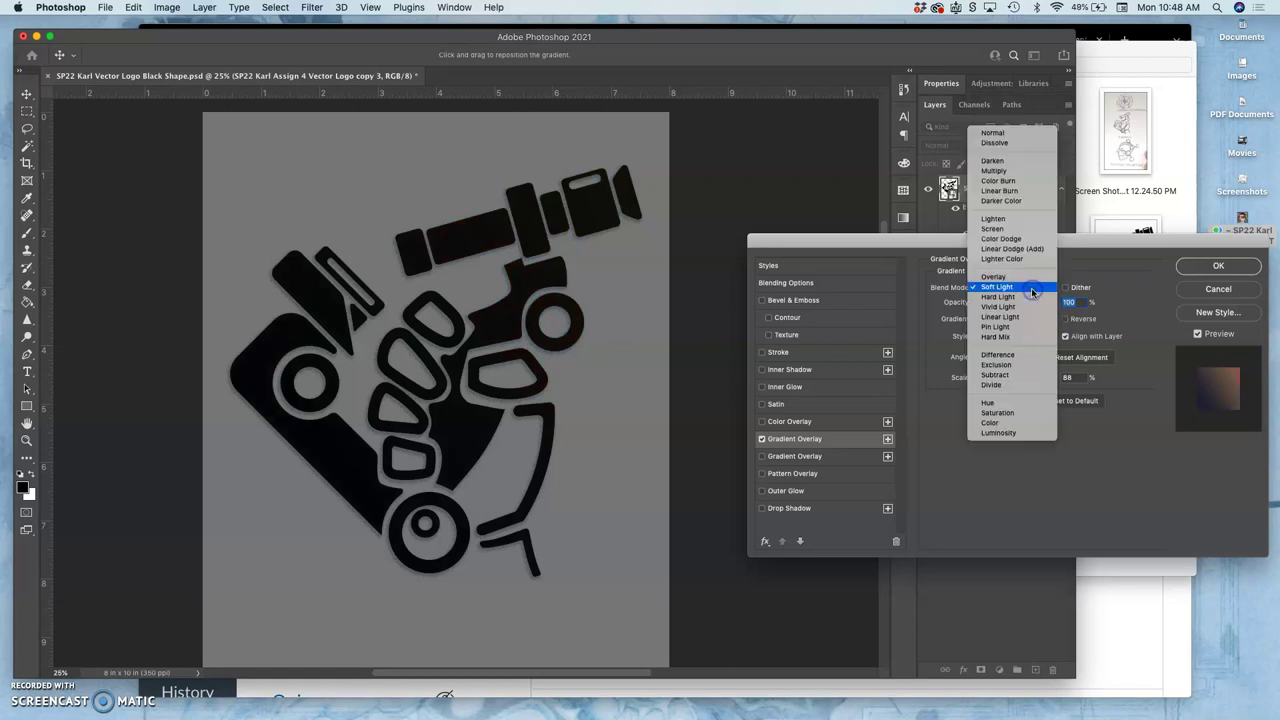
pyautogui.click(1014, 140)
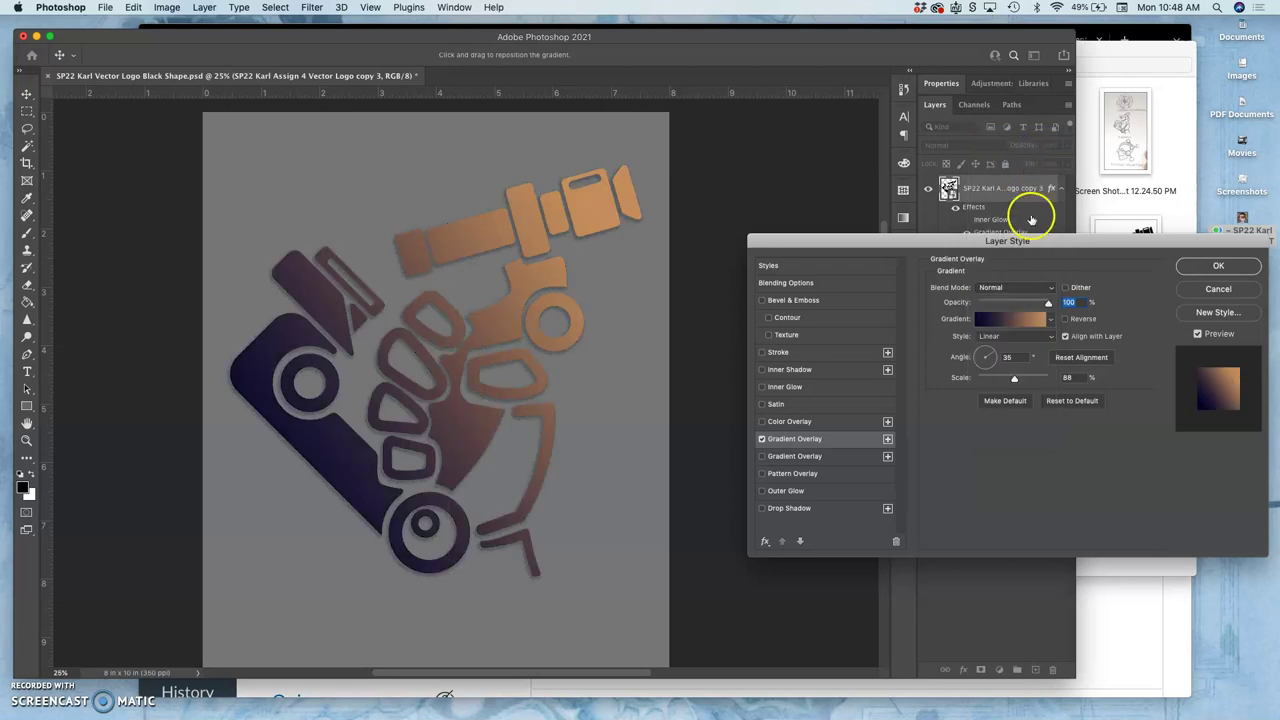
# Step: Apply the gradient overlay style and set Vector Logo copy 3's blend mode to Dissolve
pyautogui.click(1214, 266)
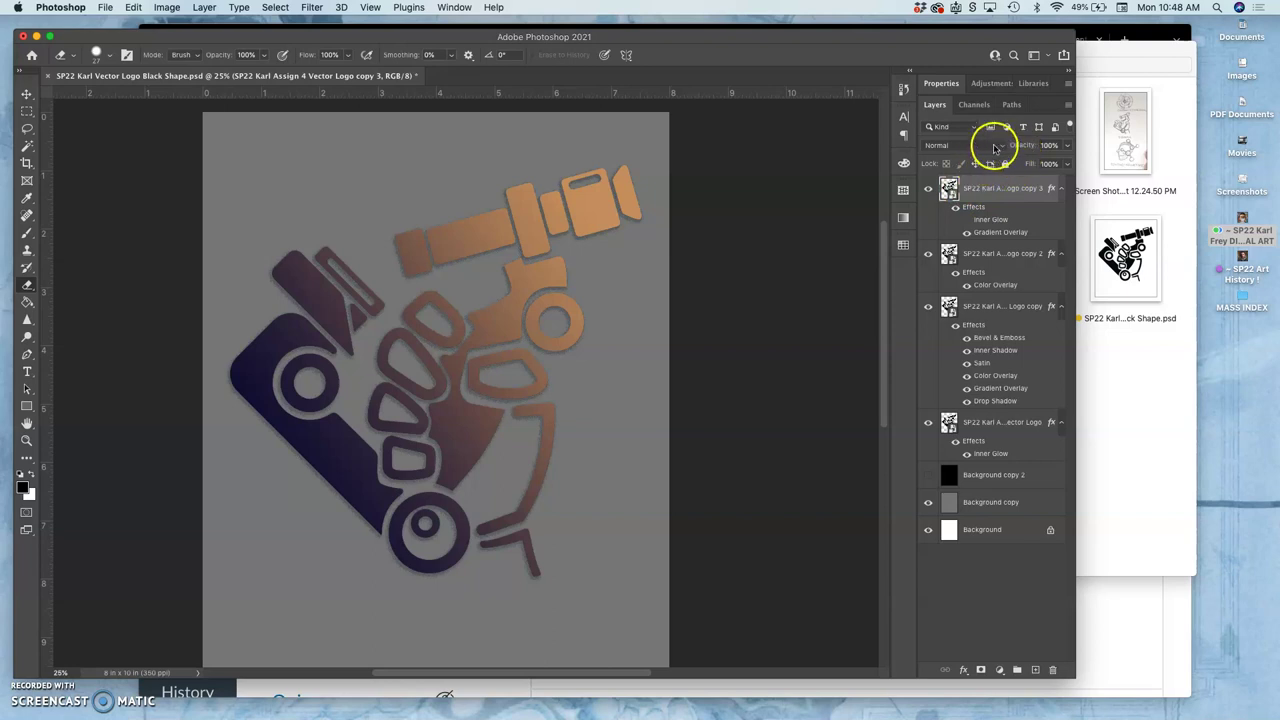
pyautogui.click(995, 147)
pyautogui.click(990, 158)
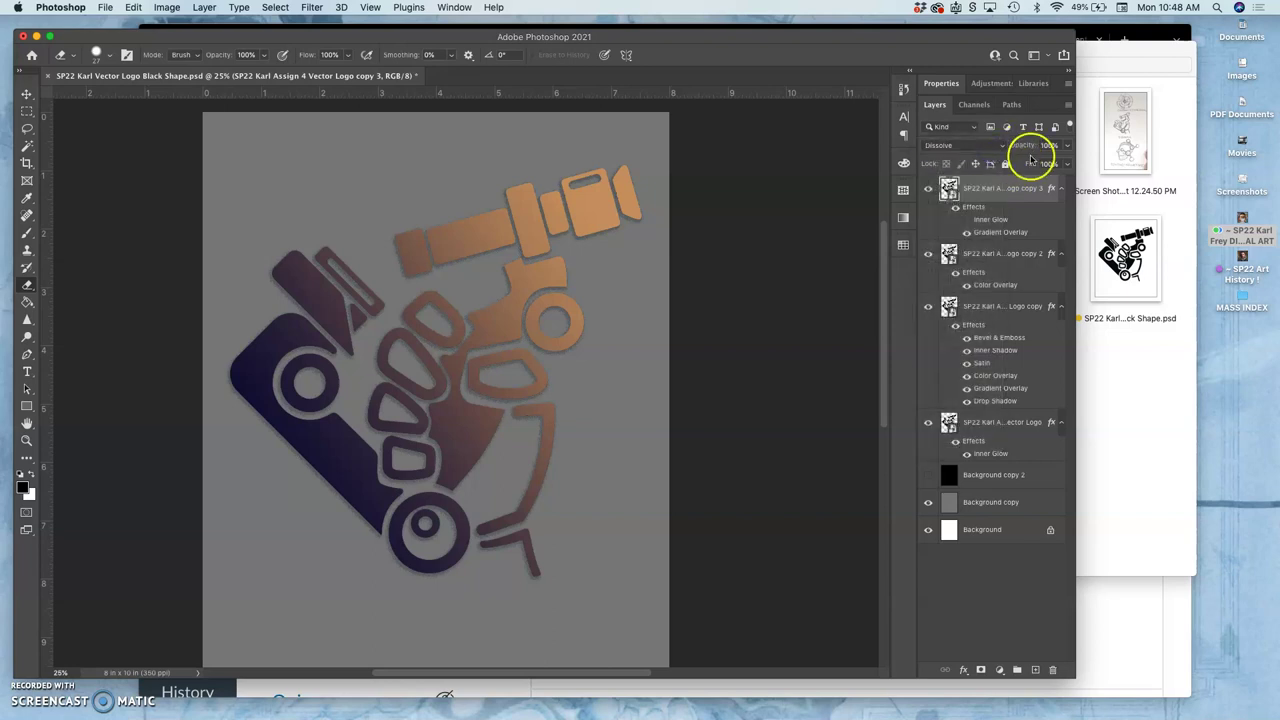